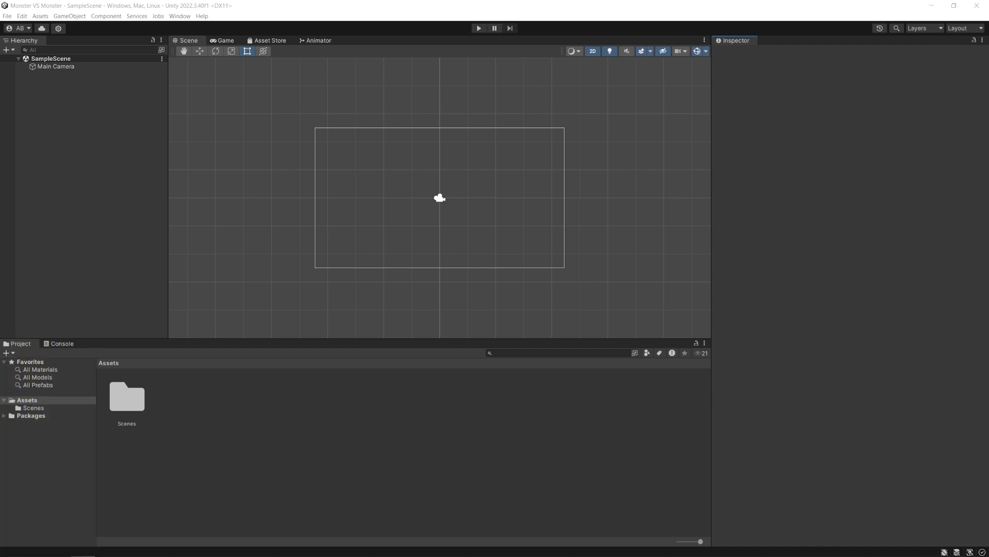
Inspect the Main Camera's properties and the SampleScene asset inside the Scenes folder
click(56, 66)
click(33, 407)
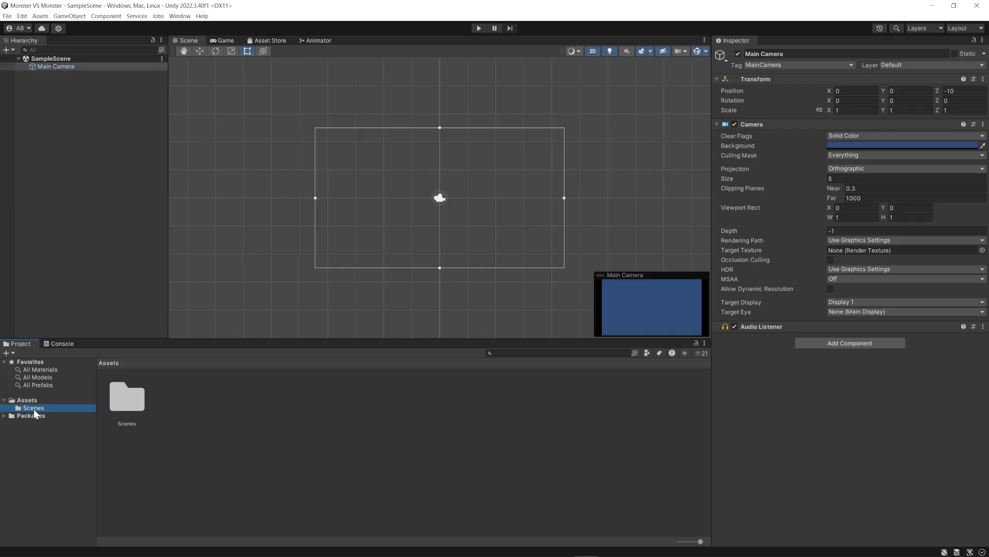
click(22, 401)
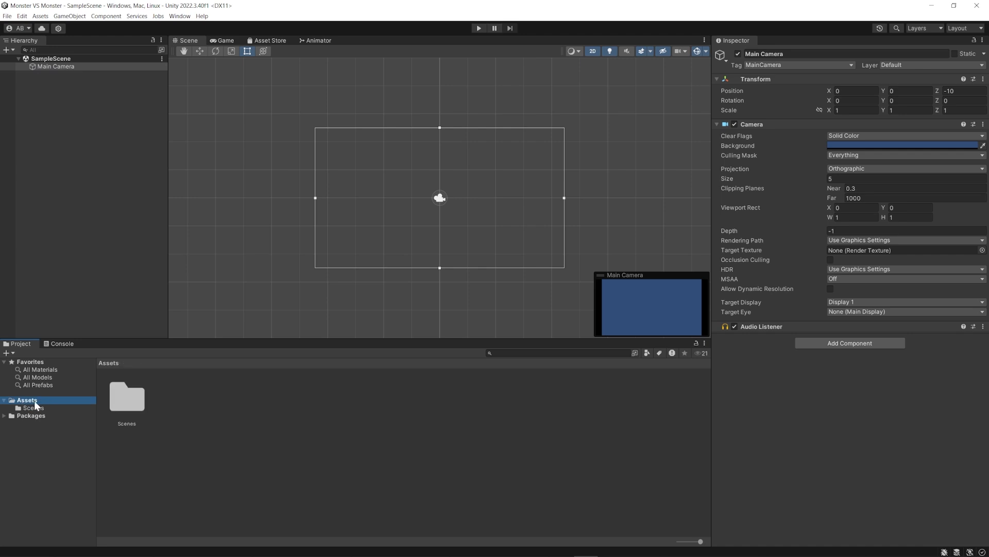
double_click(124, 404)
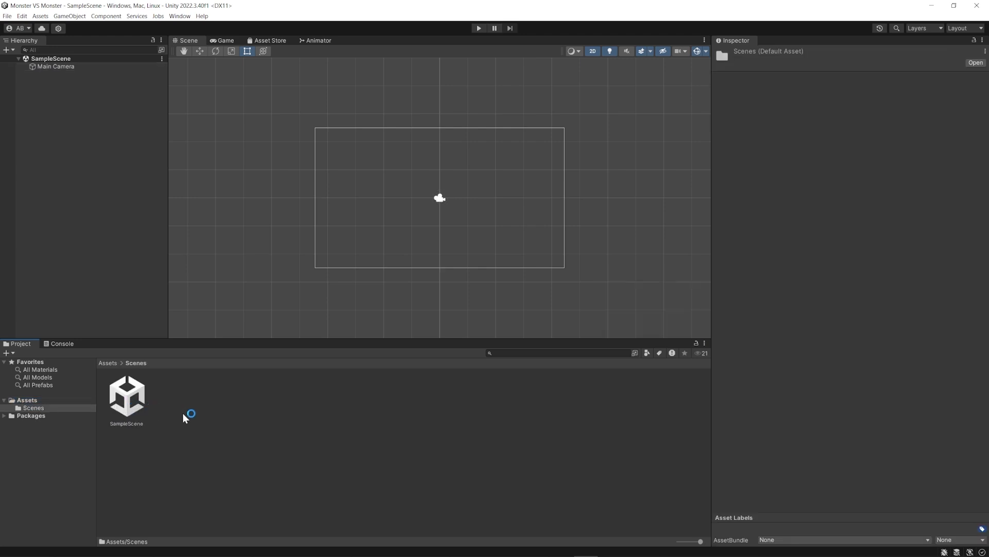
click(118, 403)
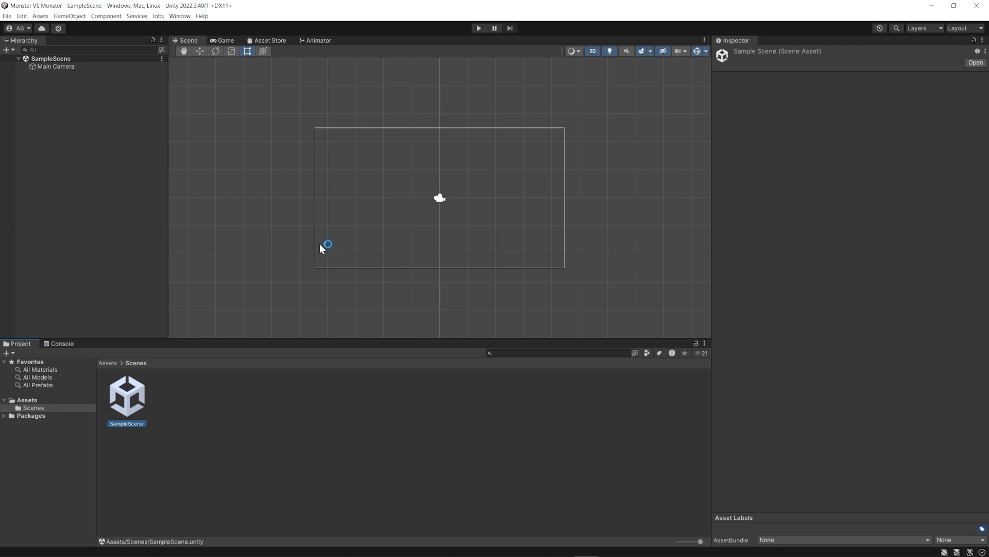
Create a folder named Art Assets in the project's root Assets folder
click(28, 403)
click(24, 400)
right_click(231, 401)
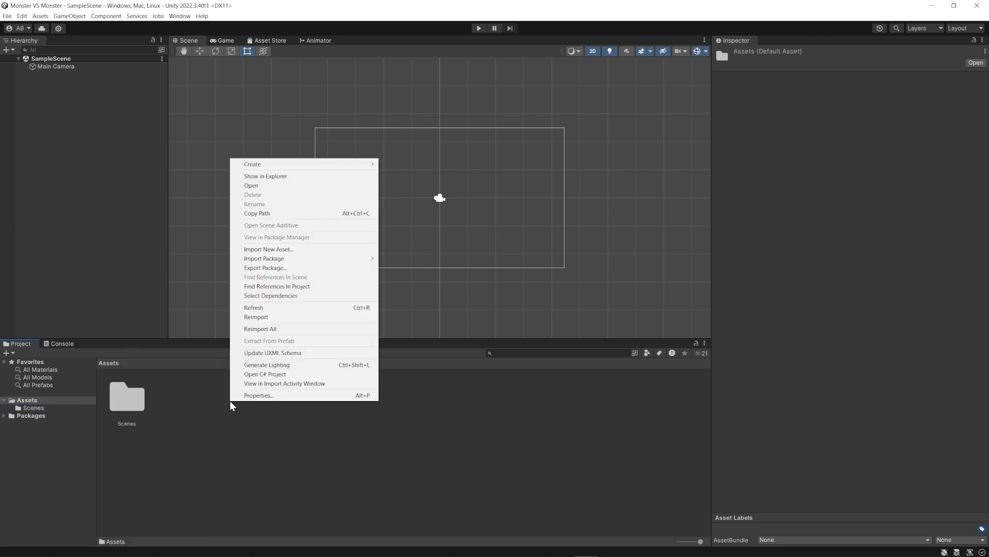
mouse_move(254, 163)
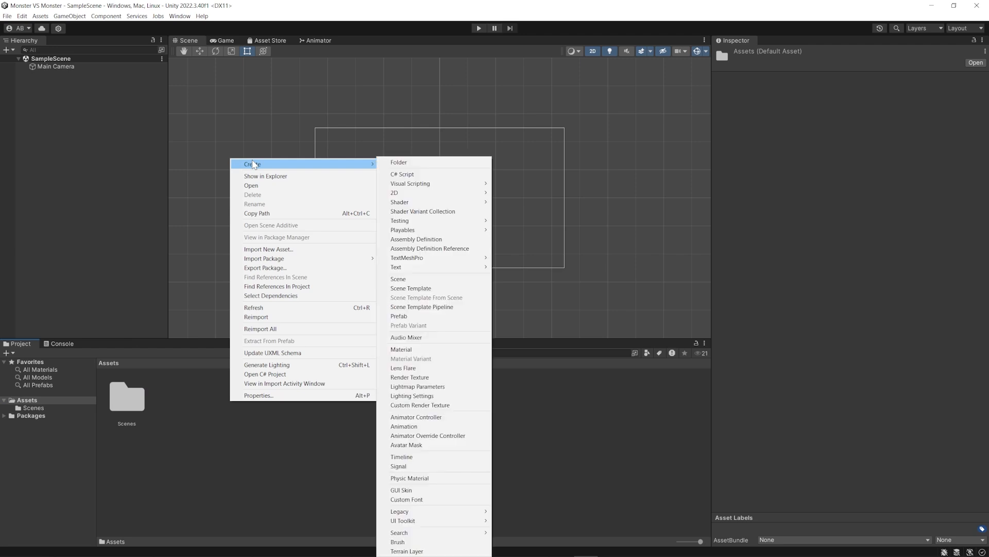
click(411, 154)
right_click(191, 396)
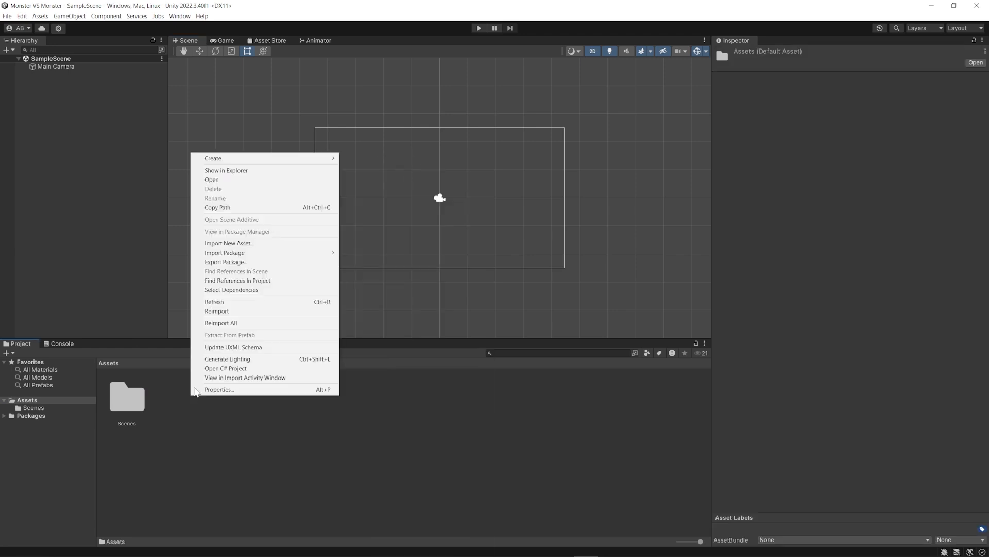
mouse_move(257, 158)
click(364, 159)
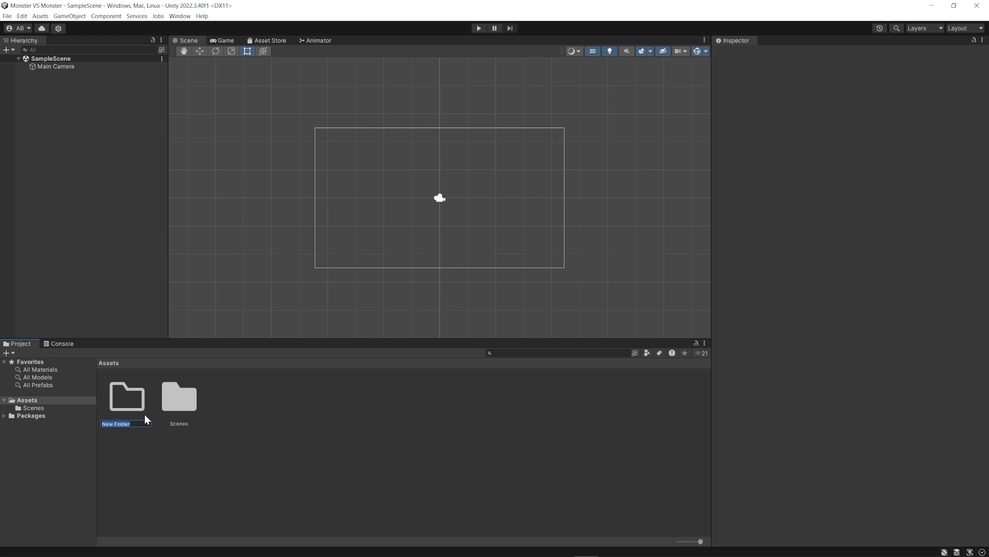
text(Art Assets)
key(Return)
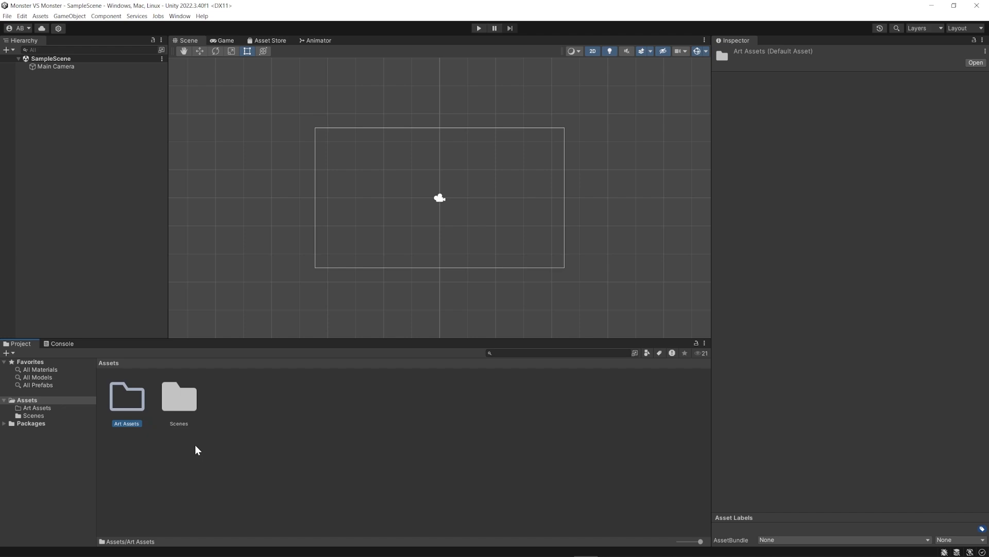
Import the Fireball, Castle and Background_Scene images from File Explorer's Halloween Shooter art folder into the Art Assets folder
double_click(127, 396)
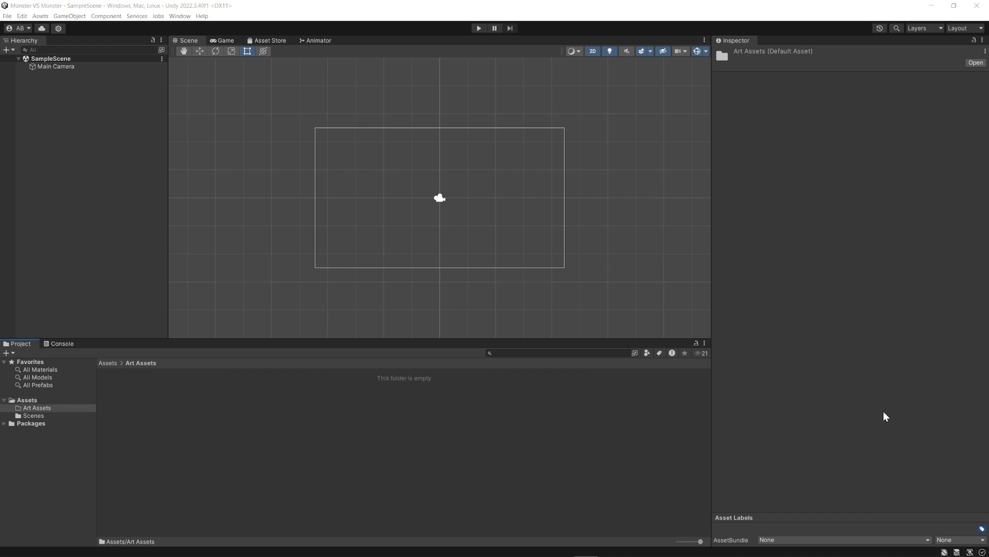
drag(884, 415, 596, 419)
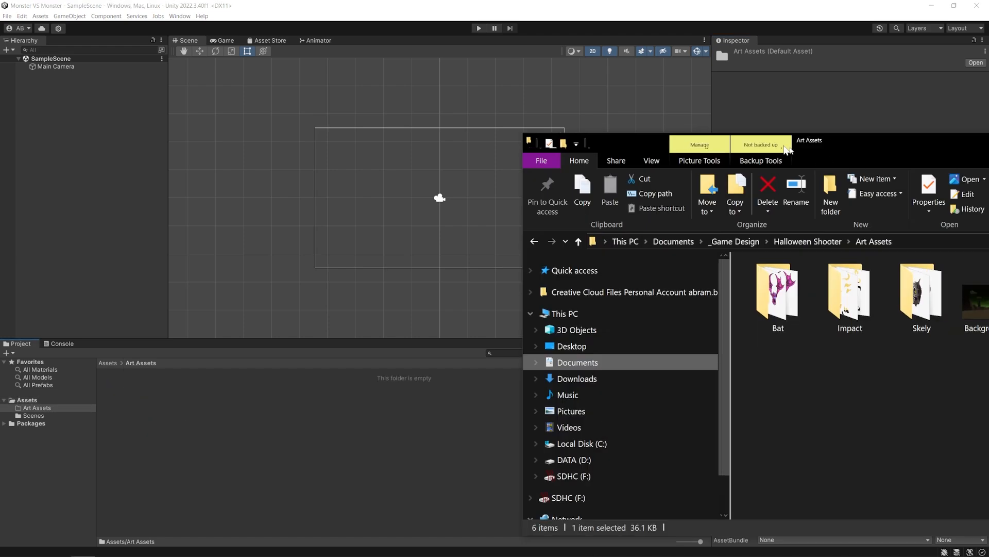
drag(988, 142, 857, 60)
drag(844, 164, 167, 429)
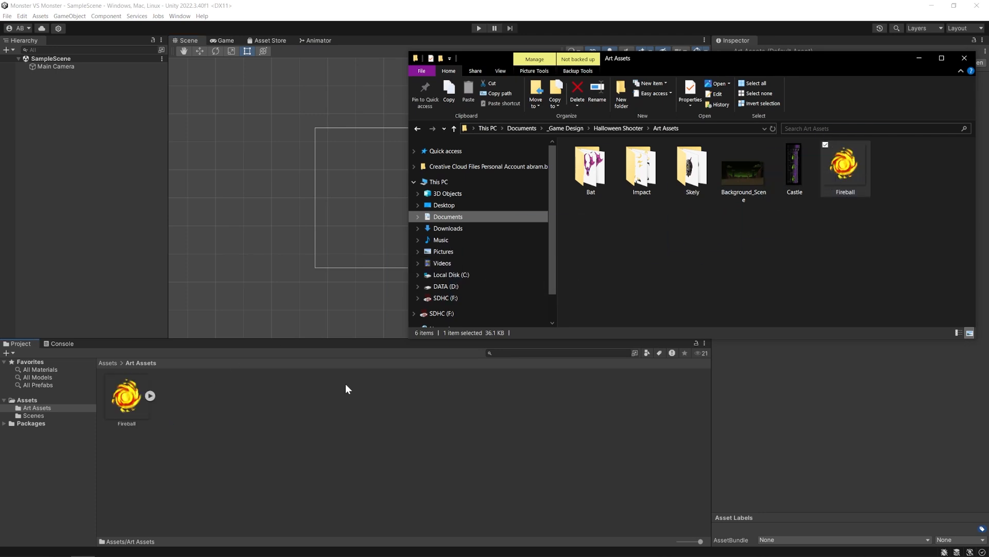
drag(798, 174, 194, 425)
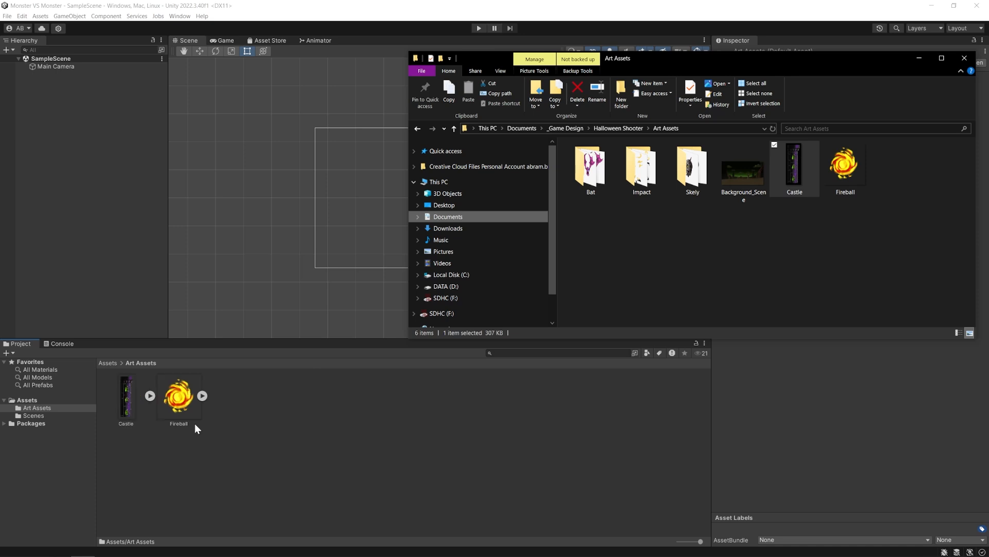
drag(753, 172, 304, 413)
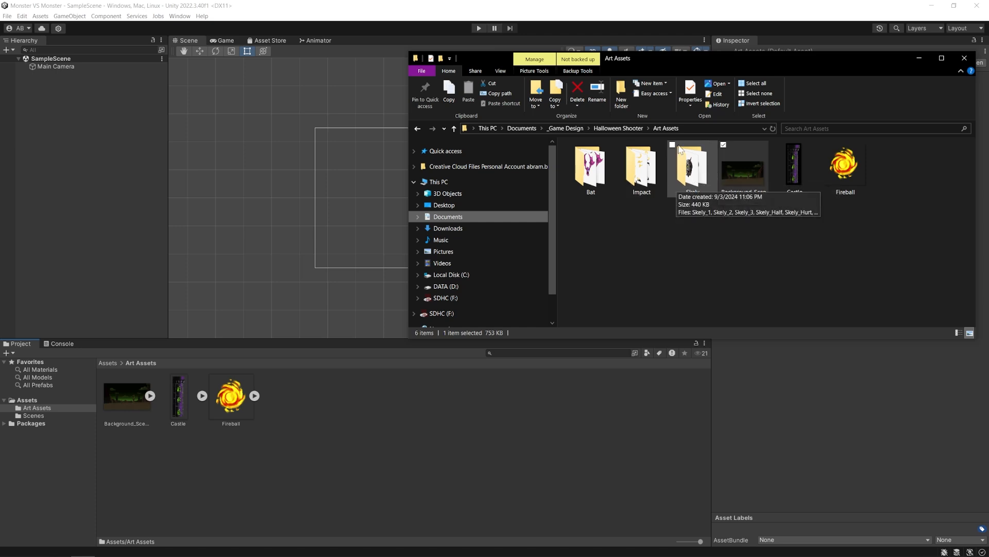
Import the Skely, Impact and Bat folders from File Explorer into Art Assets, and move the Explorer window out of the way
drag(695, 175, 382, 418)
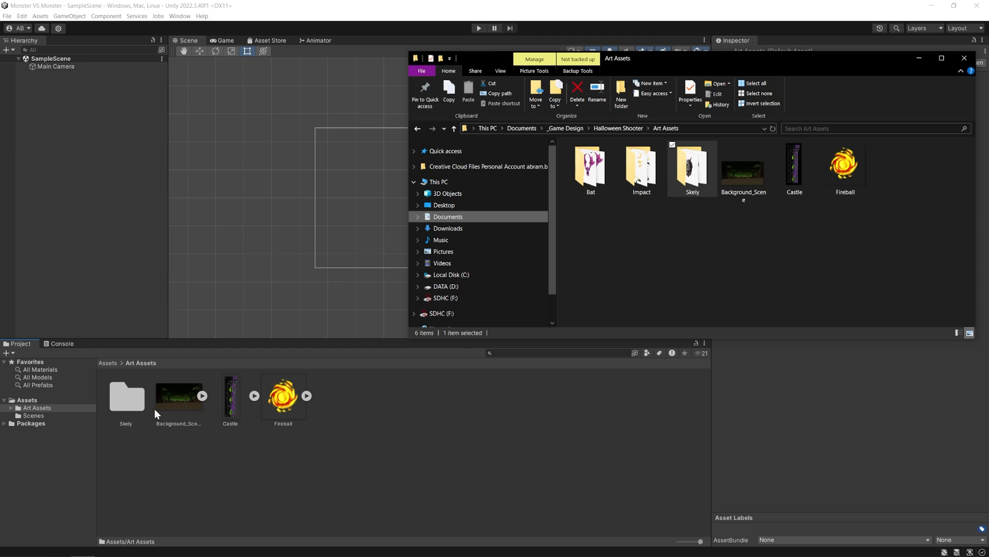
drag(642, 170, 470, 417)
click(590, 170)
drag(693, 59, 988, 103)
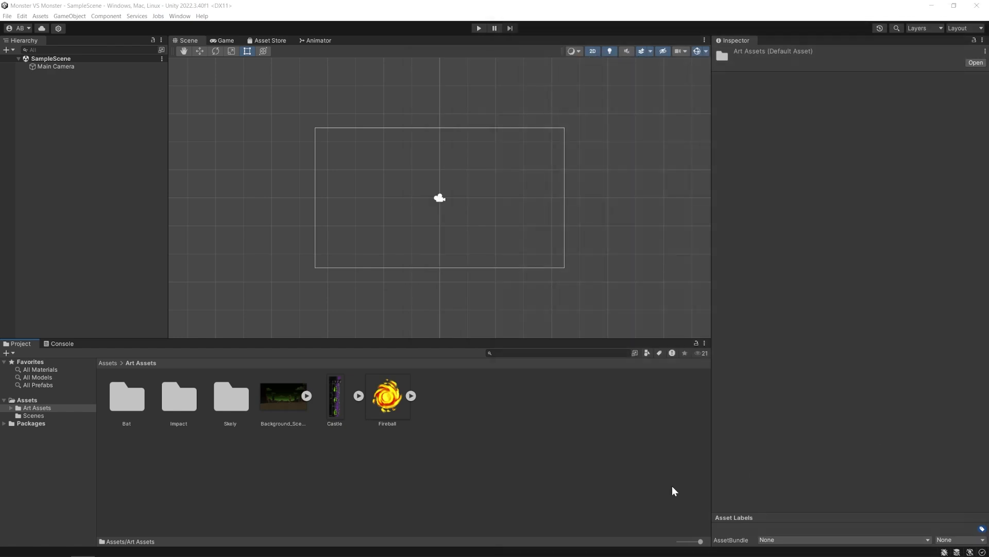
Set the pivot of the Background_Scene, Castle and Fireball sprites to Bottom and apply the import settings
click(390, 406)
click(132, 410)
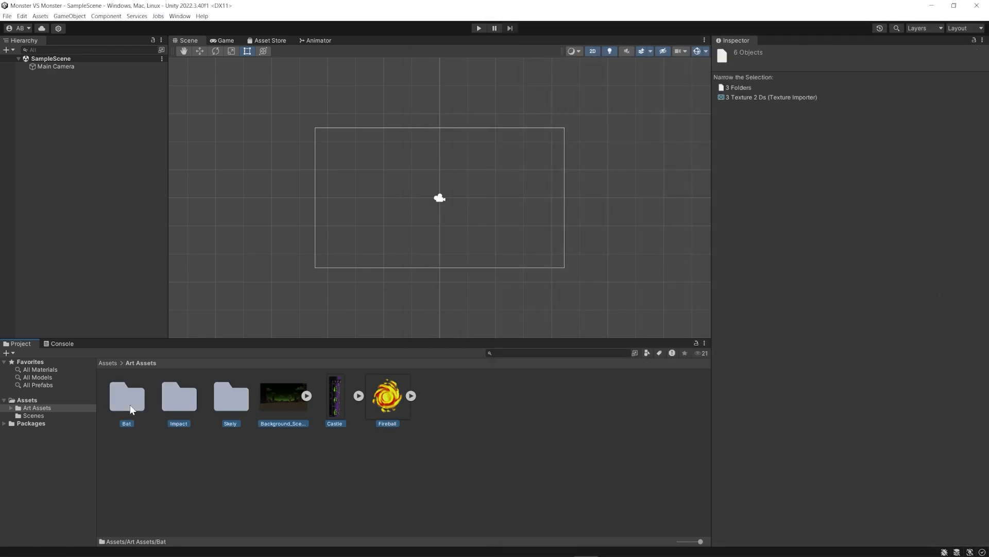
click(373, 401)
click(284, 407)
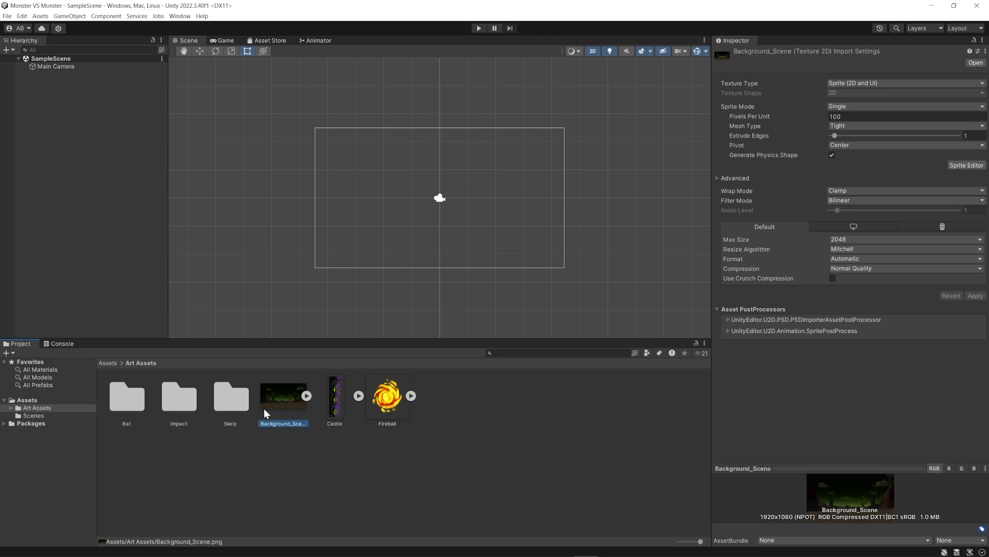
shift+click(393, 398)
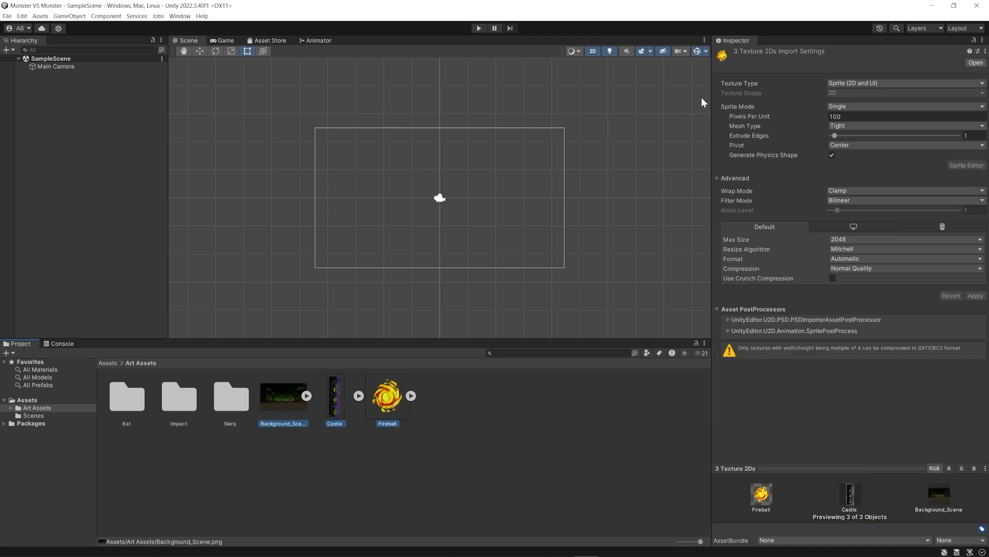
drag(709, 105, 594, 109)
click(789, 84)
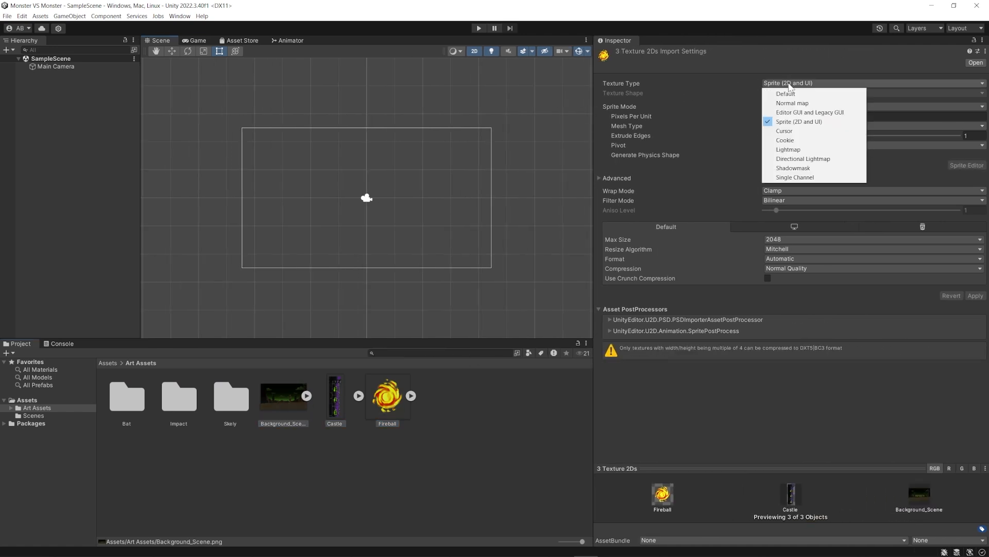
click(833, 124)
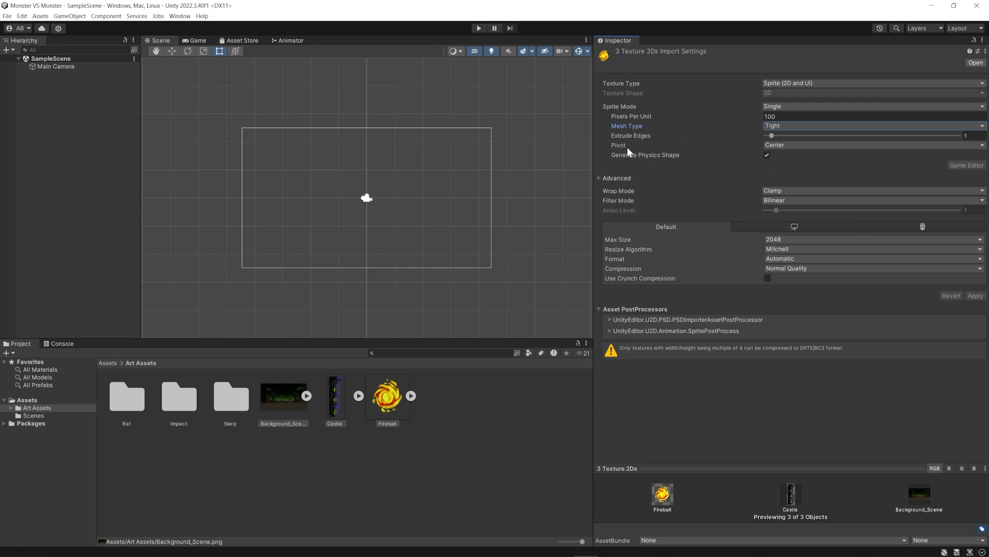
click(782, 145)
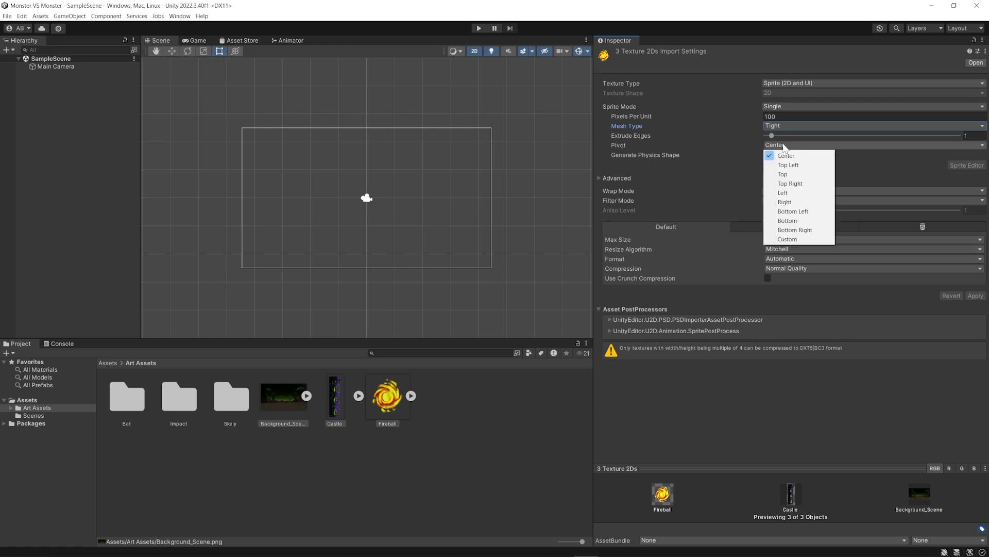
click(794, 219)
click(384, 404)
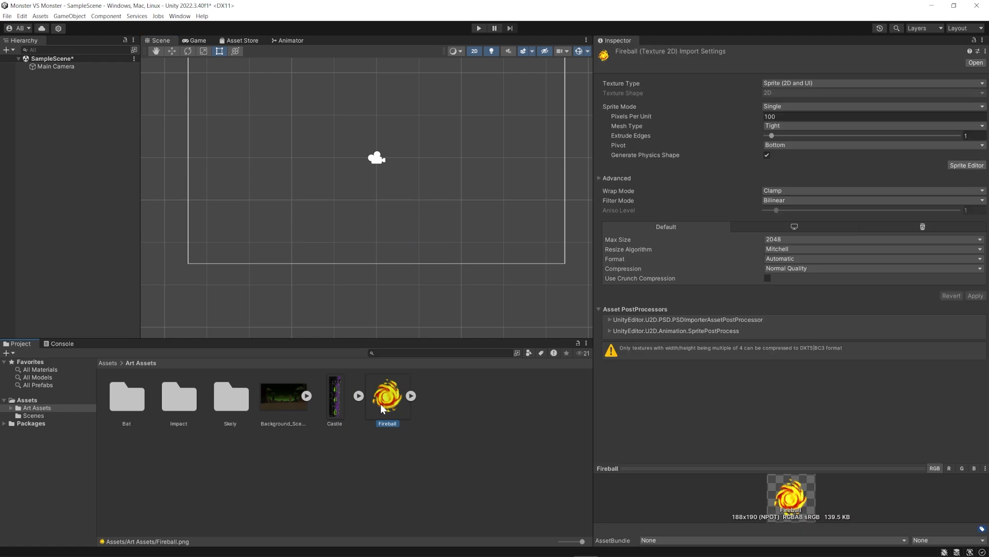
click(296, 406)
Set the pivot of all six sprites in the Skely folder to Bottom and save the import settings
double_click(238, 402)
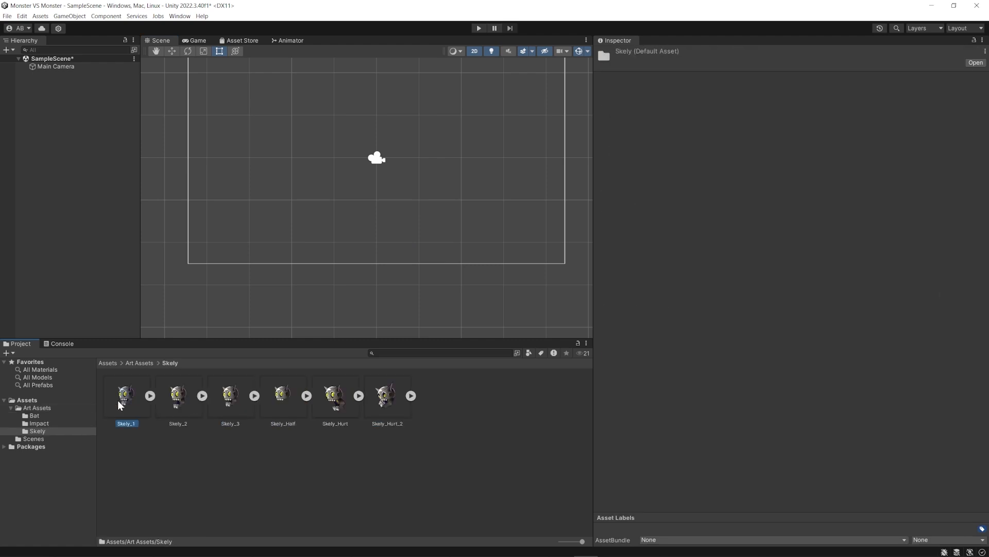
shift+click(388, 401)
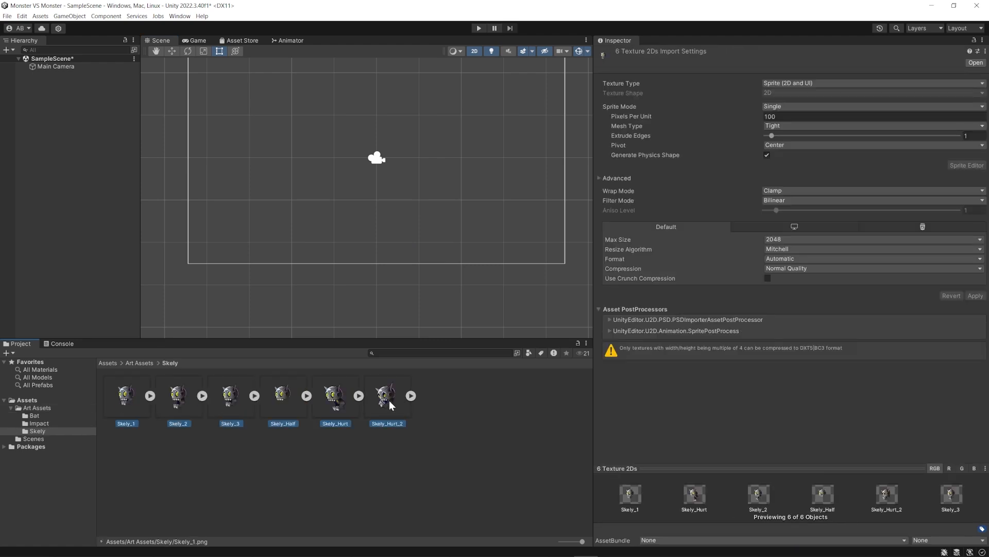
click(783, 84)
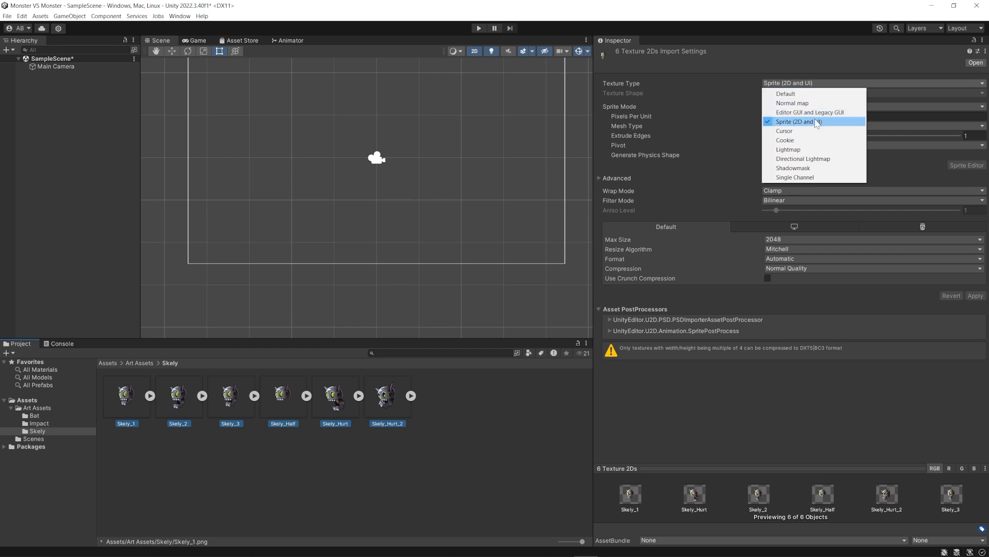
click(703, 171)
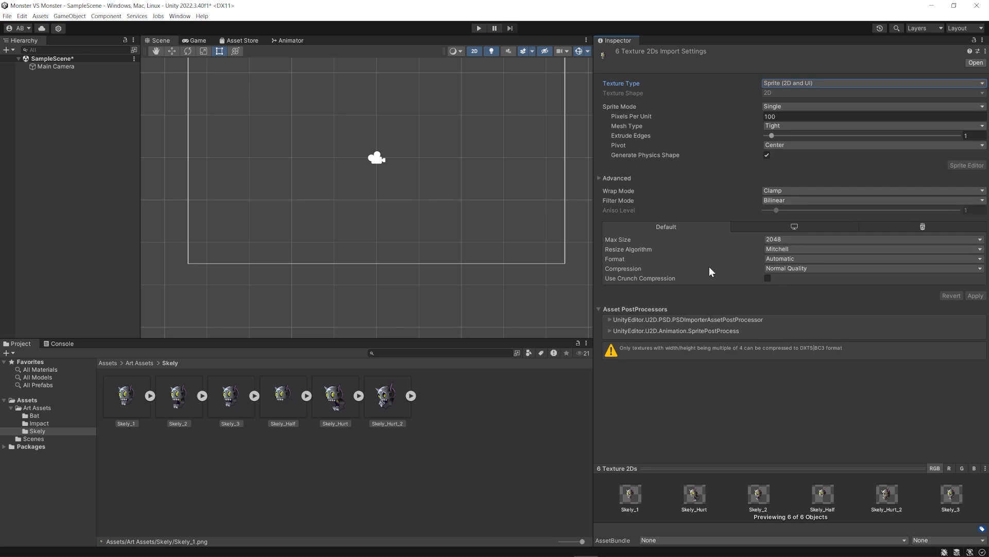
click(125, 395)
shift+click(390, 400)
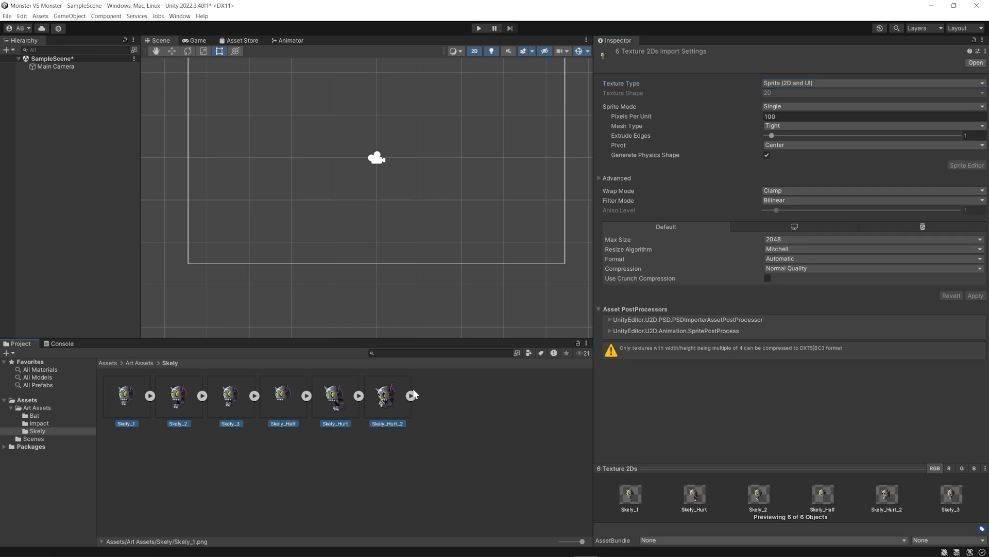
click(787, 146)
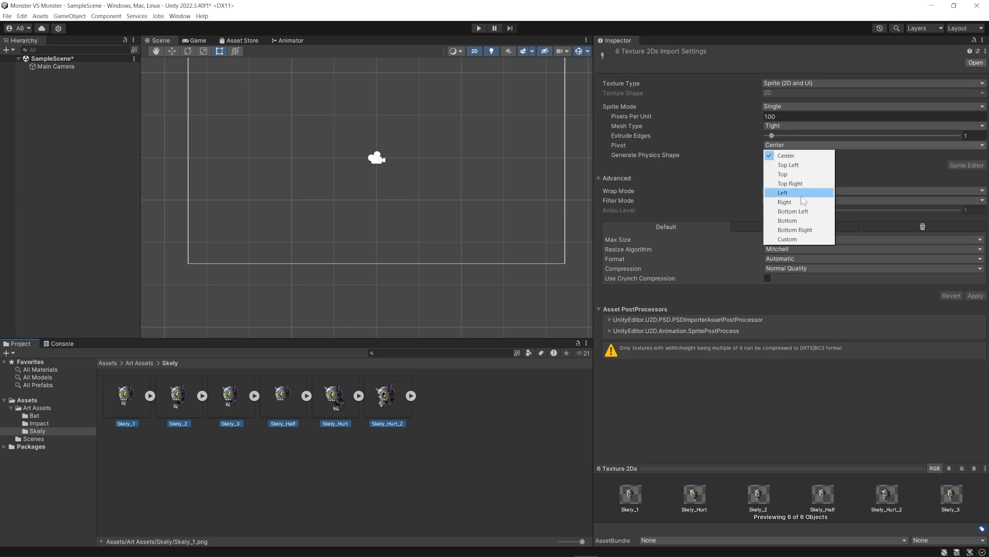
click(787, 220)
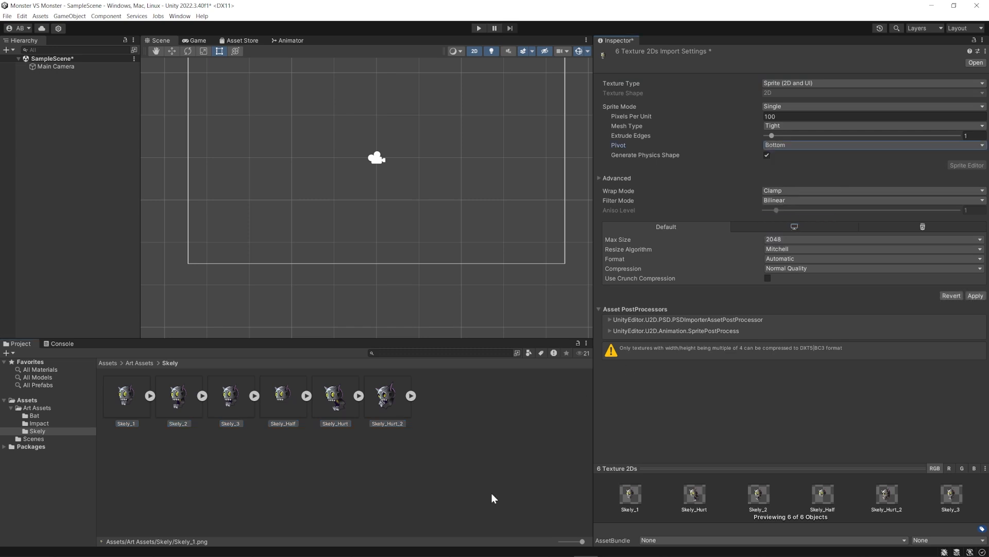
click(138, 362)
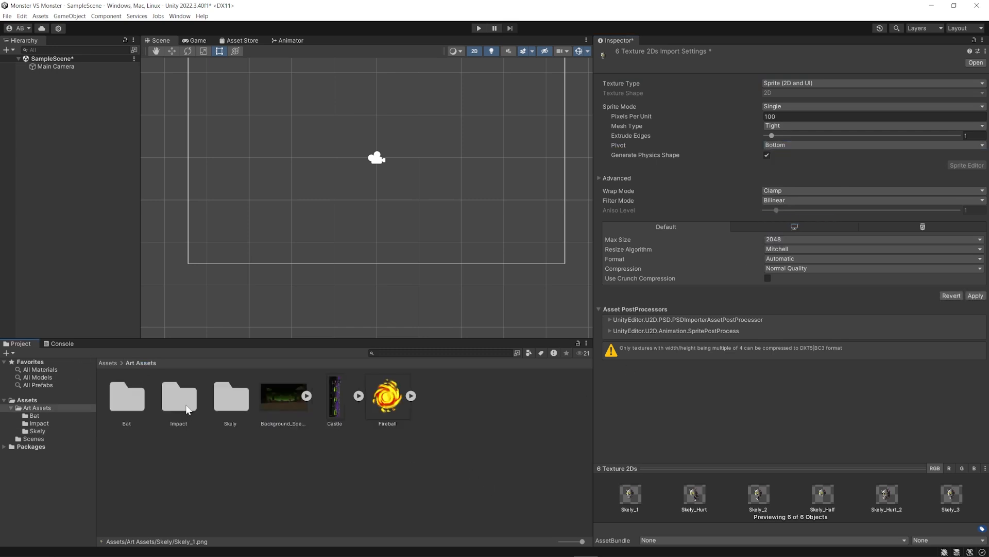
click(181, 401)
click(480, 299)
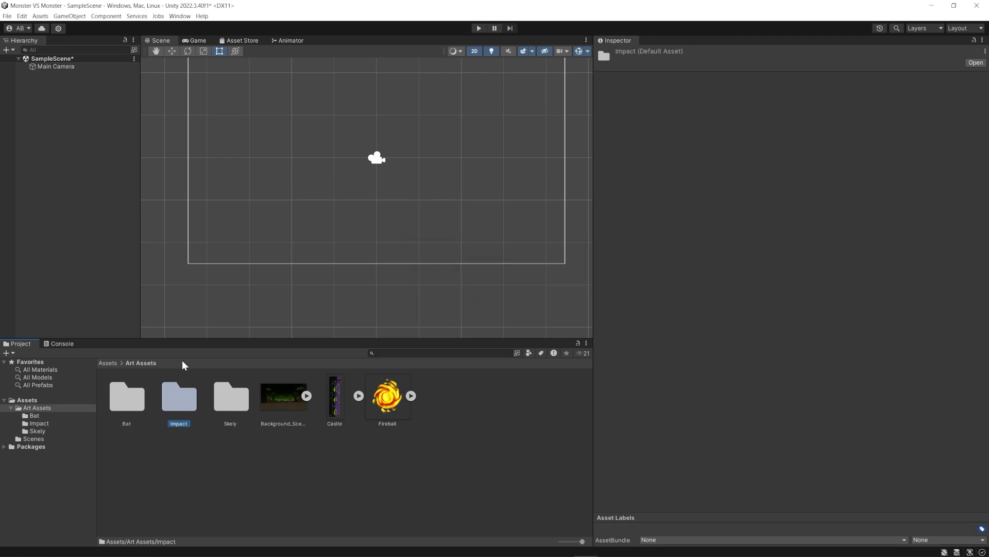
Set the pivot of all four sprites in the Impact folder to Bottom and apply the import settings
double_click(186, 404)
click(130, 412)
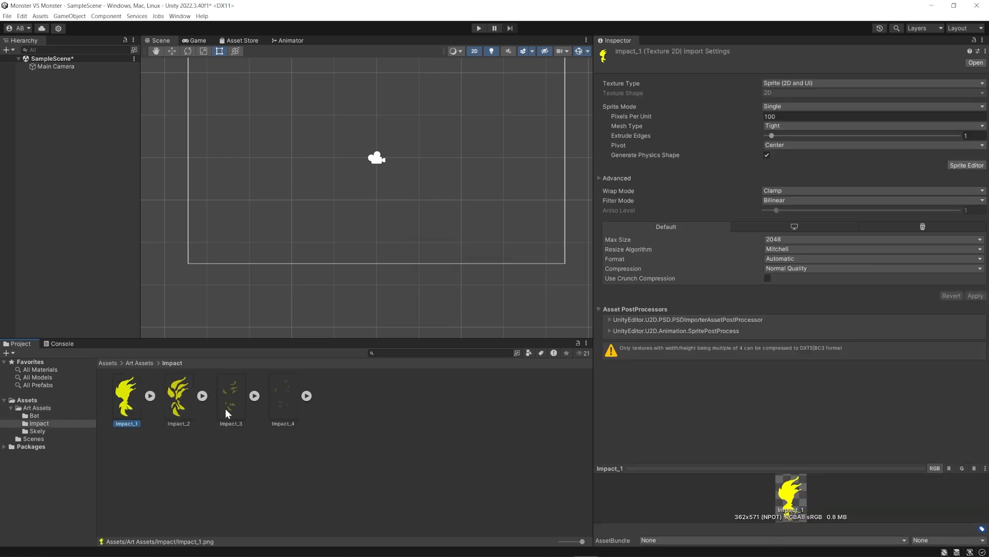
shift+click(290, 409)
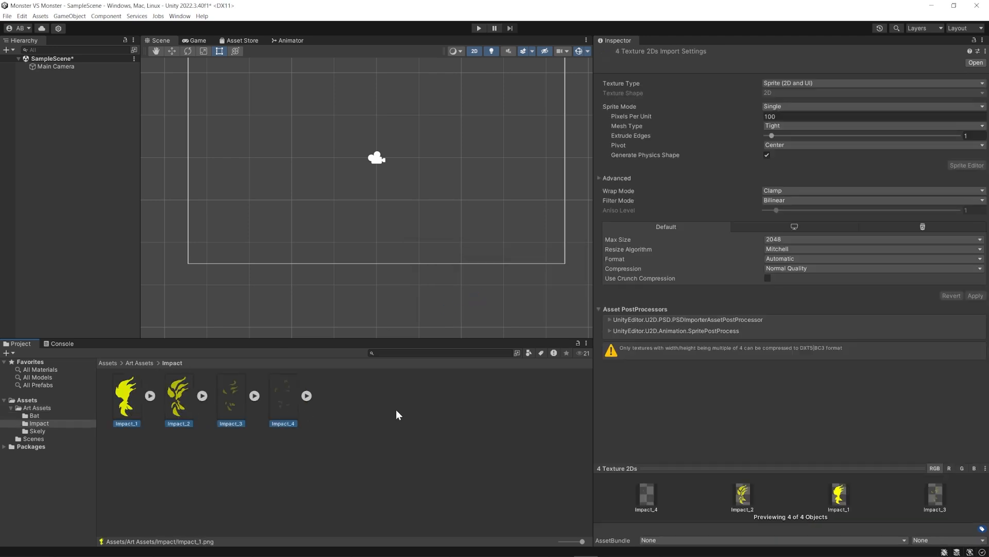
click(804, 145)
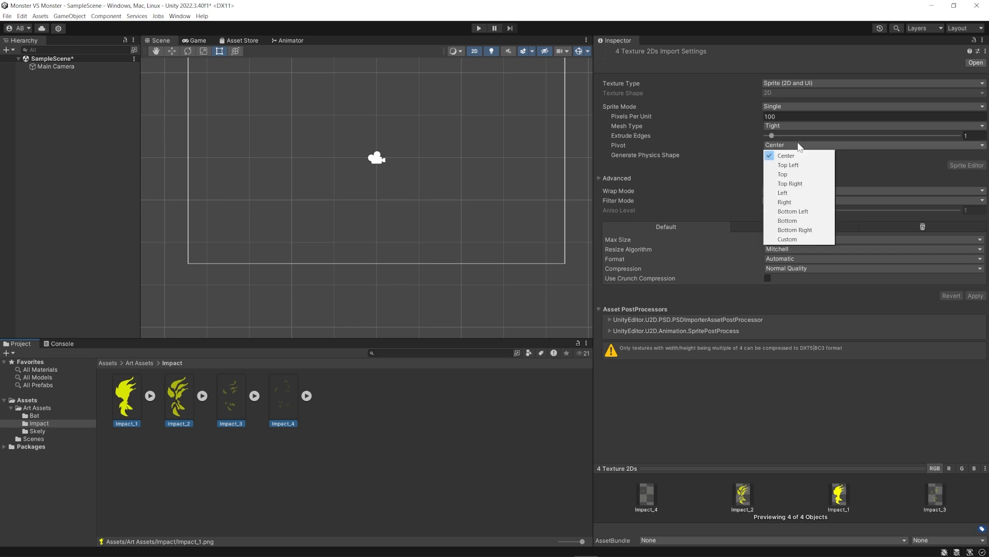
click(796, 221)
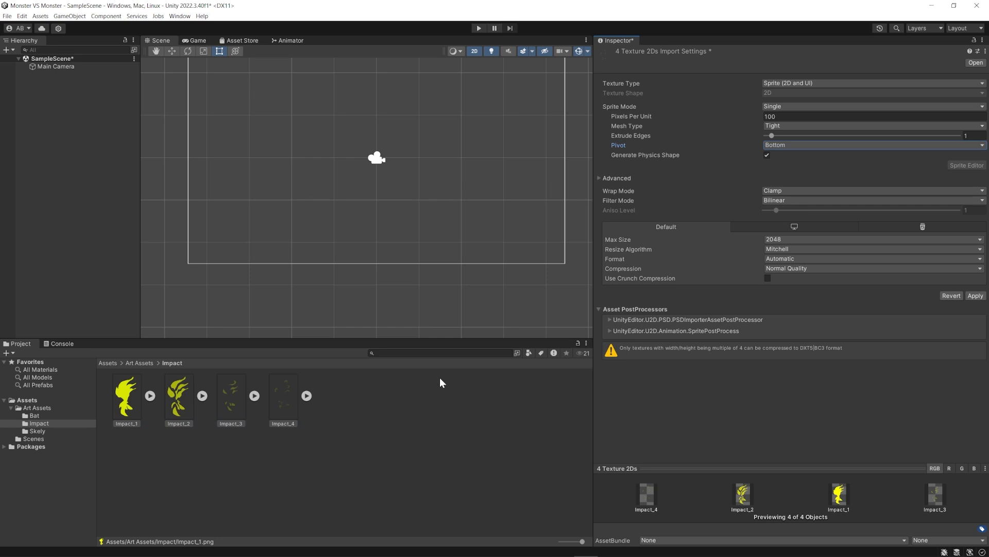
click(975, 295)
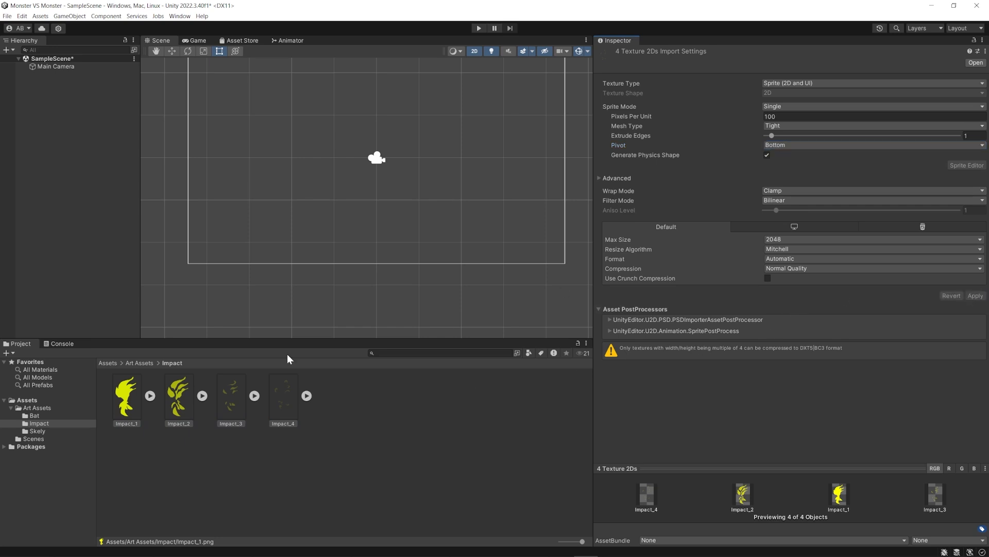
Set the pivot of all eight sprites in the Bat folder to Bottom and apply the import settings
click(143, 363)
double_click(127, 402)
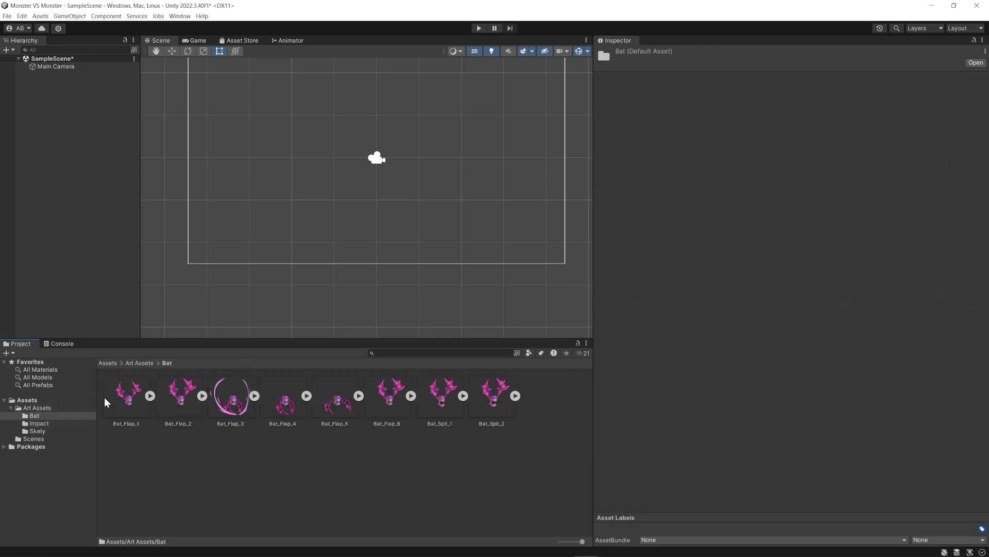
click(105, 398)
shift+click(496, 402)
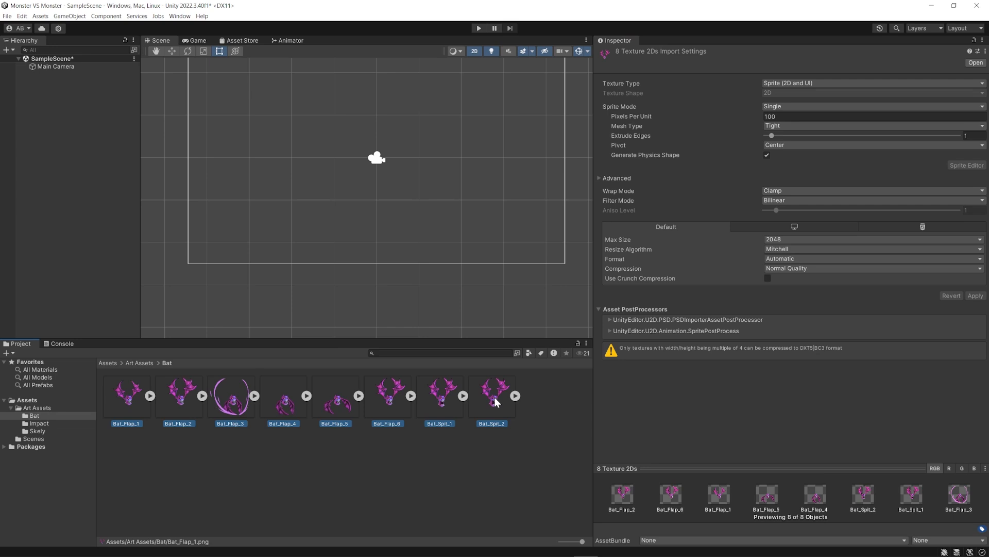
click(124, 400)
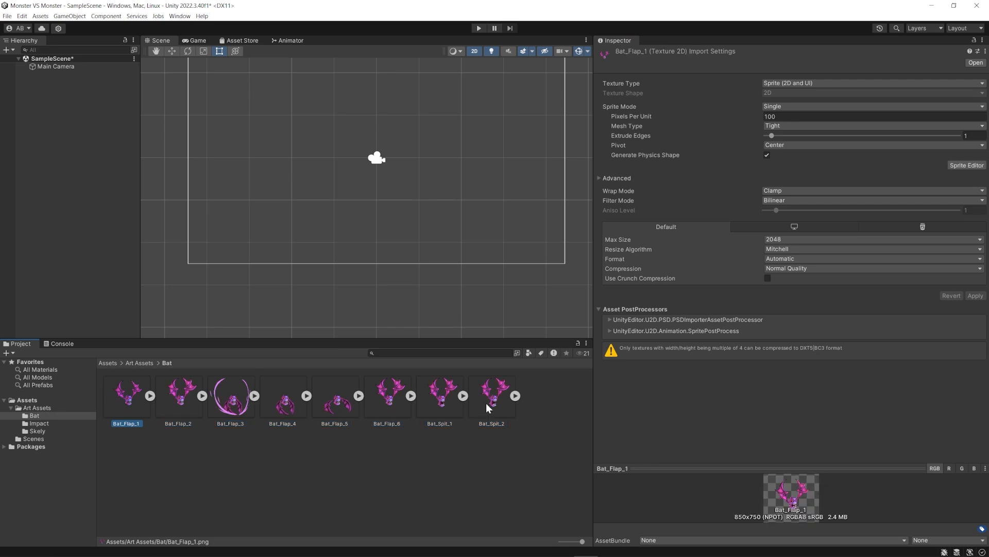
shift+click(500, 397)
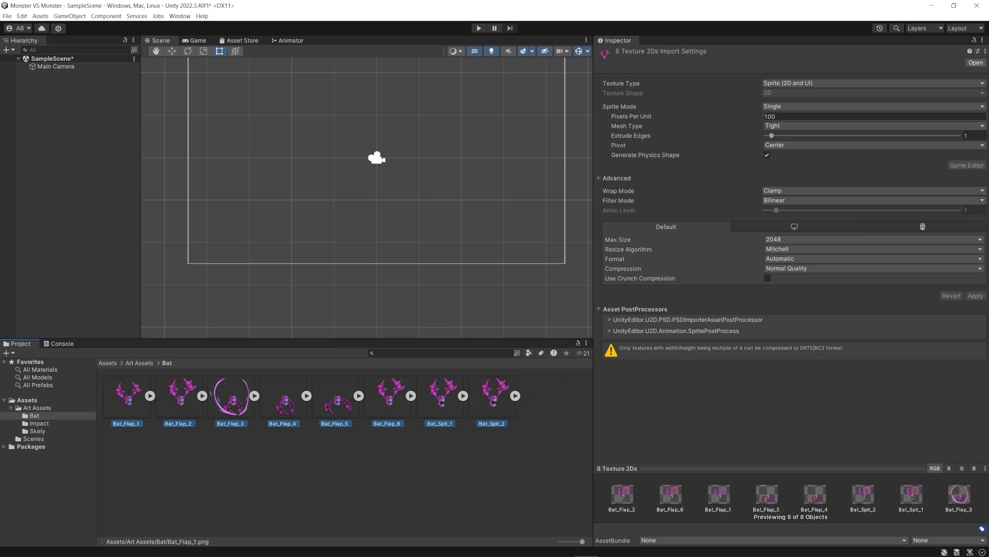
click(799, 146)
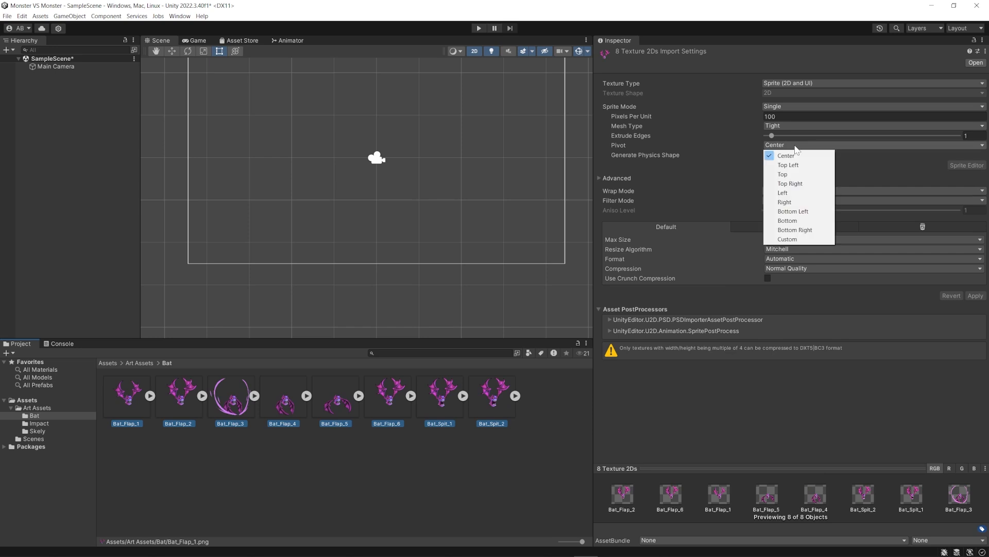
click(798, 222)
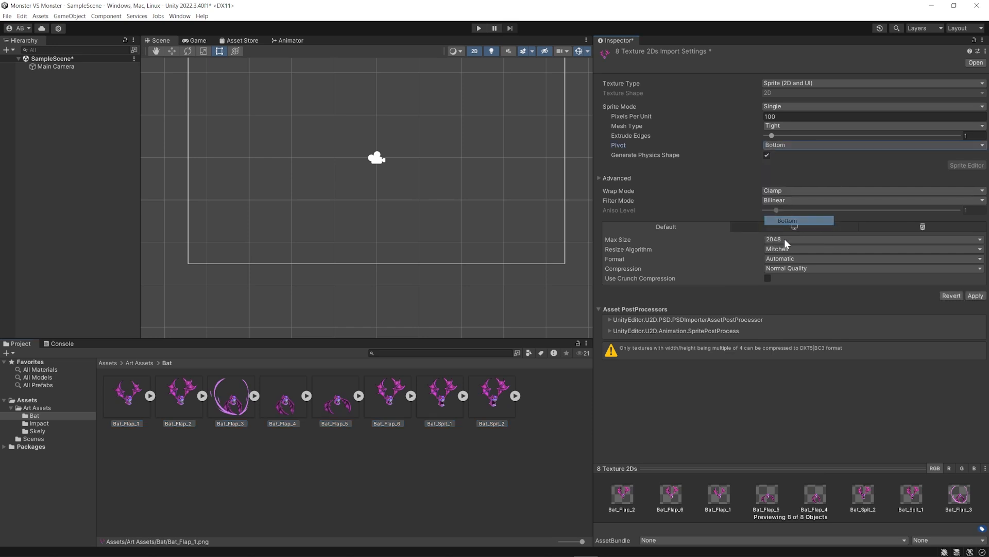
click(976, 295)
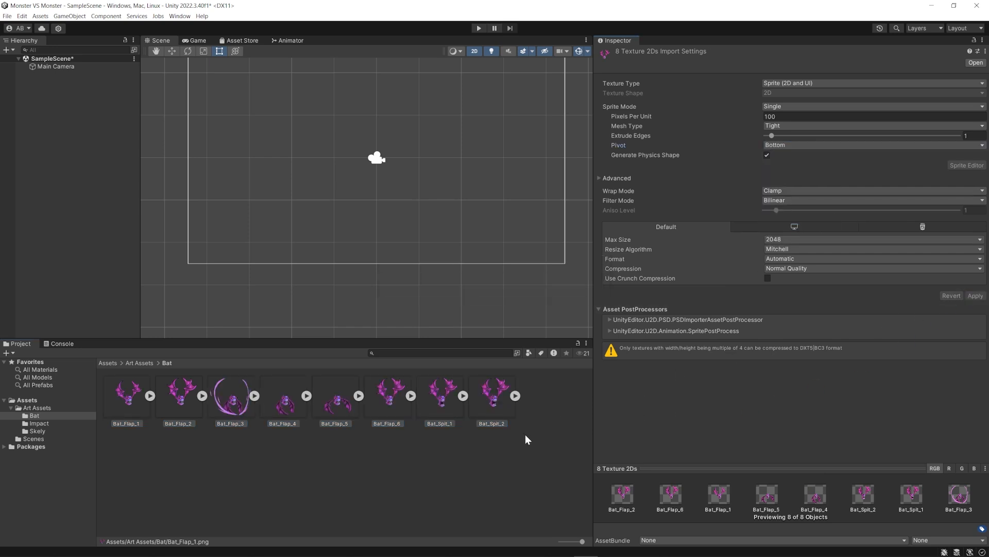
Check the import settings of each Bat sprite one by one, from Bat_Flap_1 to Bat_Spit_2, and widen the scene area
click(132, 402)
click(186, 411)
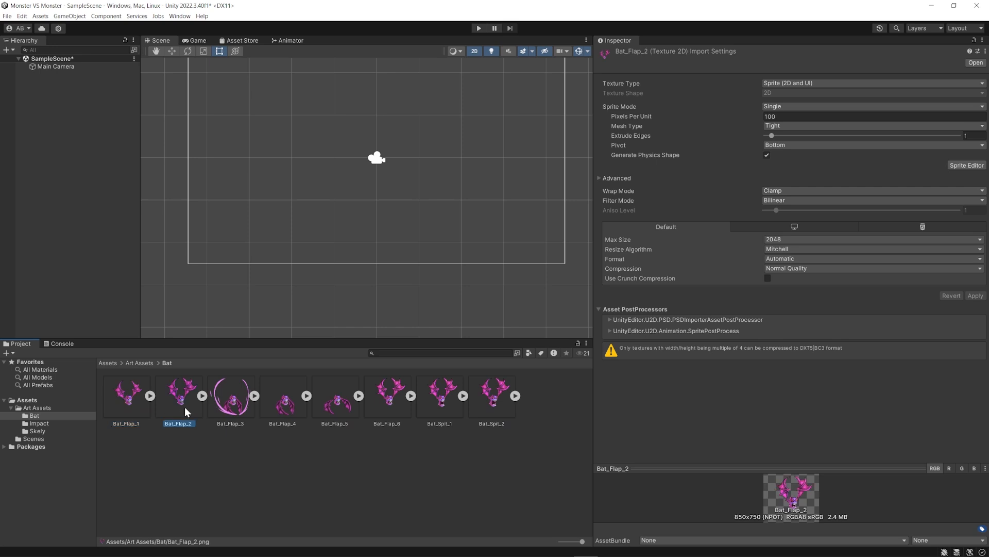
click(233, 404)
click(284, 406)
click(336, 405)
click(388, 401)
click(440, 406)
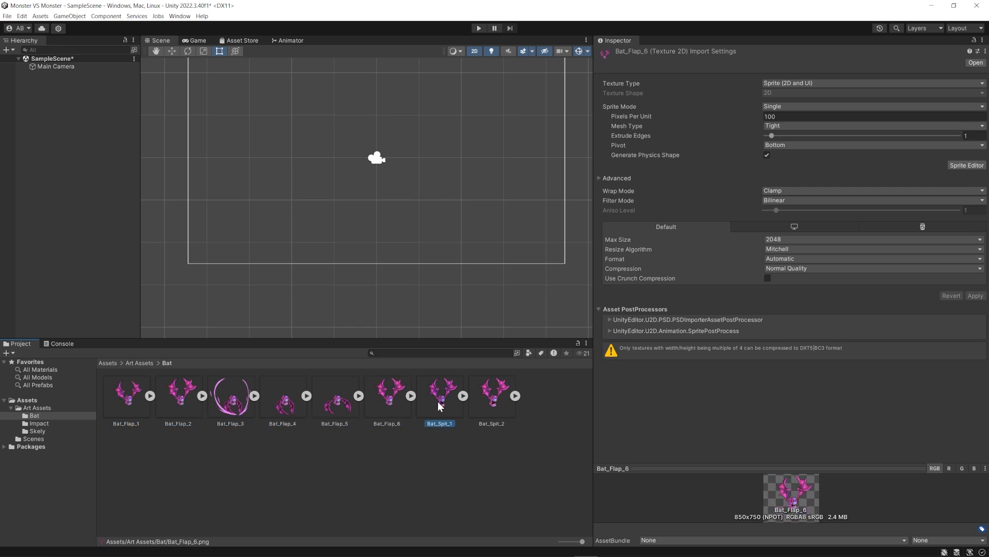
click(498, 404)
drag(593, 387, 730, 392)
click(493, 424)
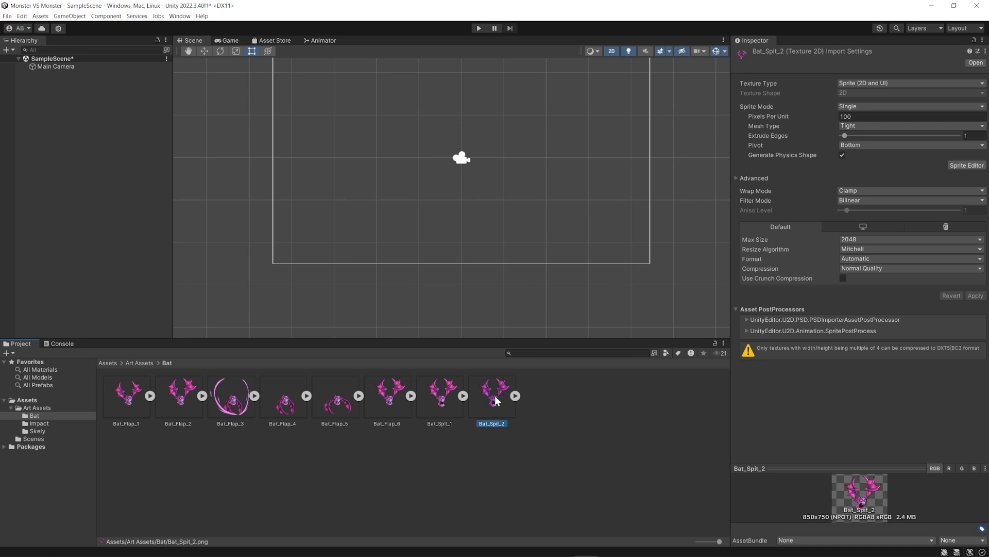
Try out the Bat_Spit_2 sprite in the scene, reposition it near the camera frame's left edge, and delete it
drag(496, 401, 335, 216)
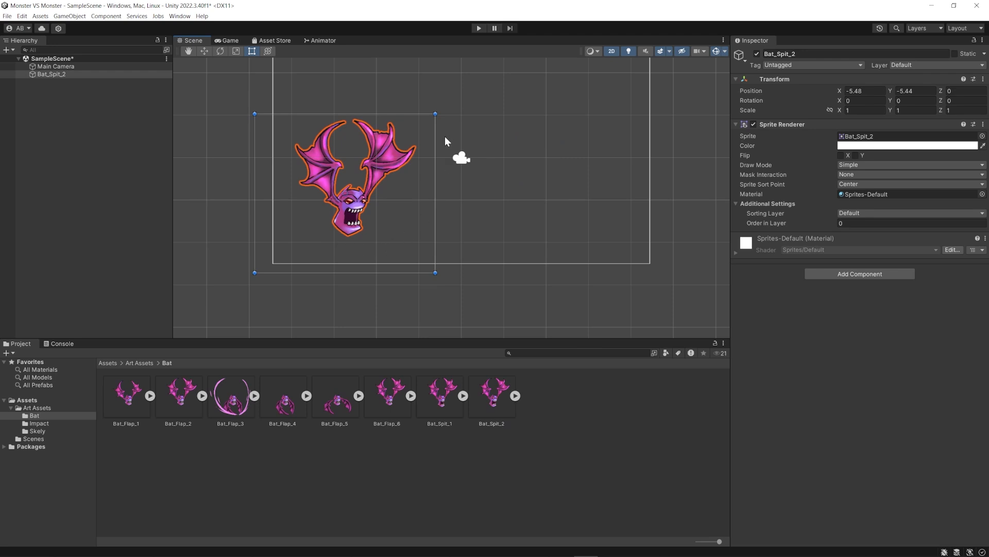
drag(368, 175, 348, 168)
click(477, 223)
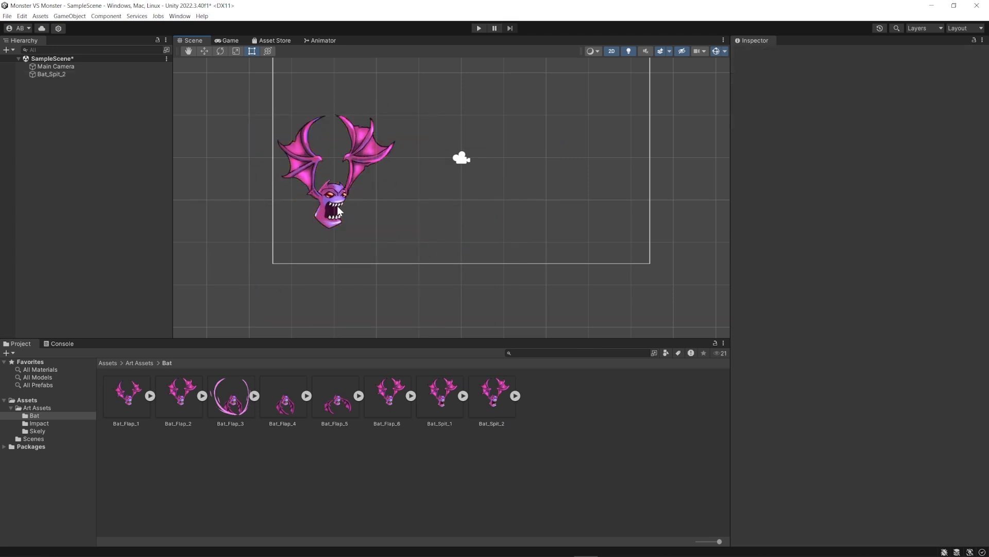
click(324, 202)
key(Delete)
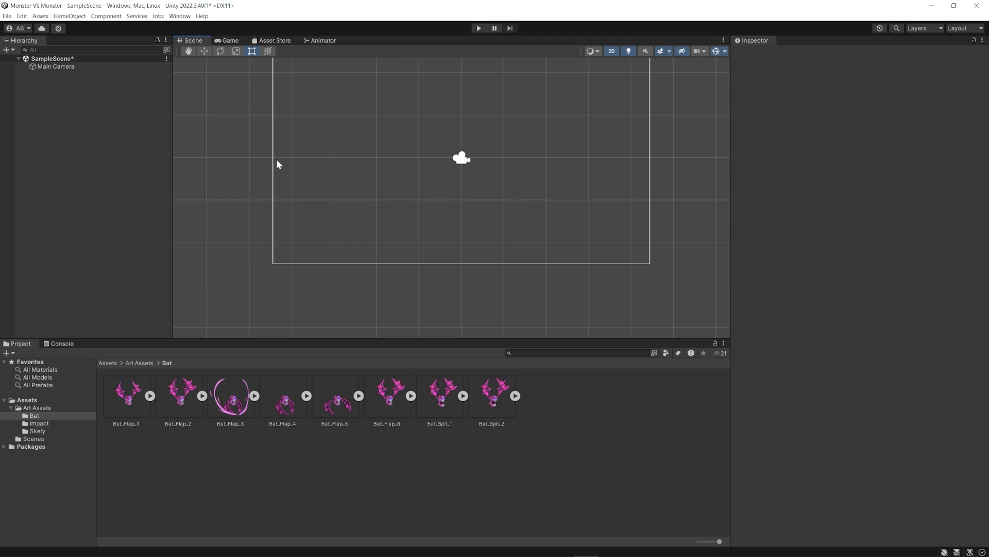
Rename the SampleScene asset in the Scenes folder to Game Scene
scroll(303, 139, down, 3)
drag(303, 122, 318, 186)
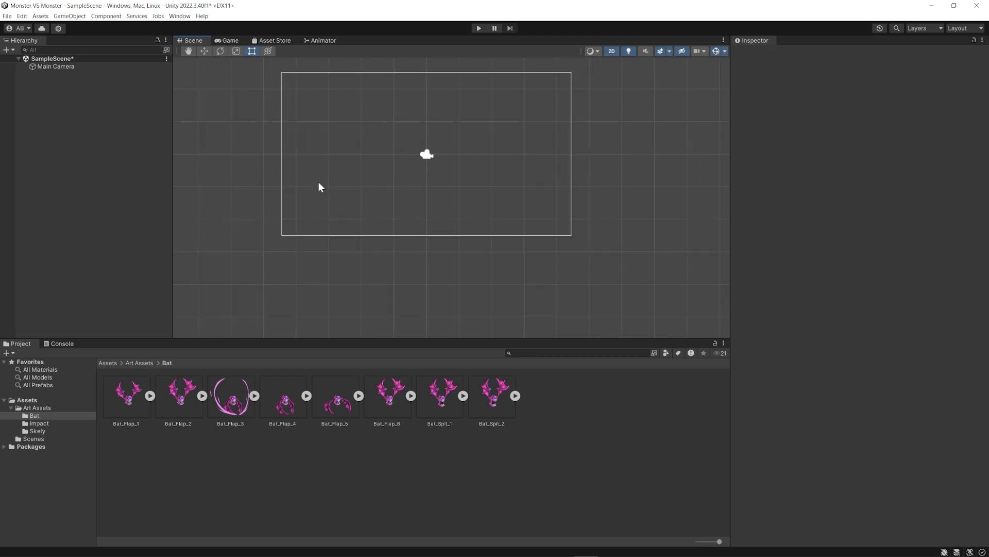
scroll(319, 186, up, 1)
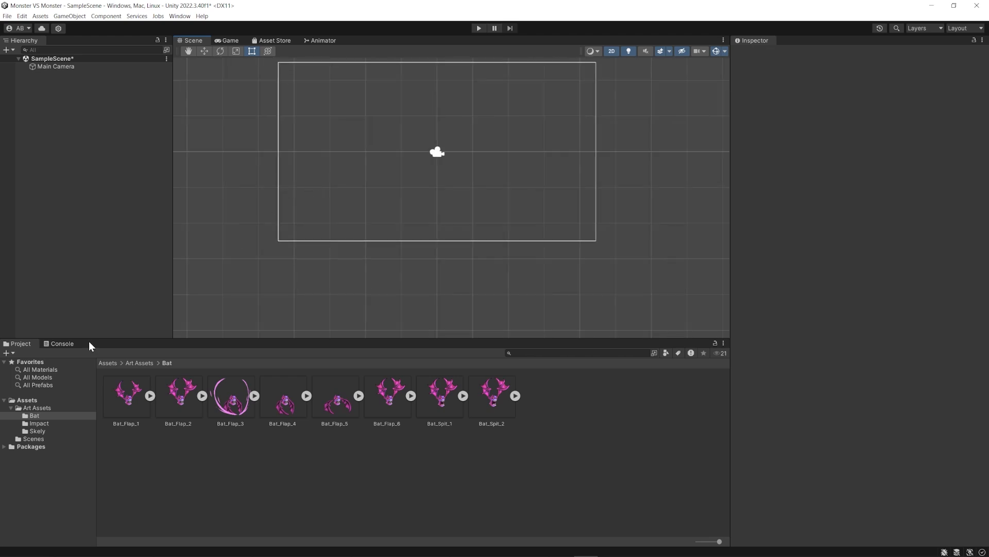
click(46, 439)
click(121, 412)
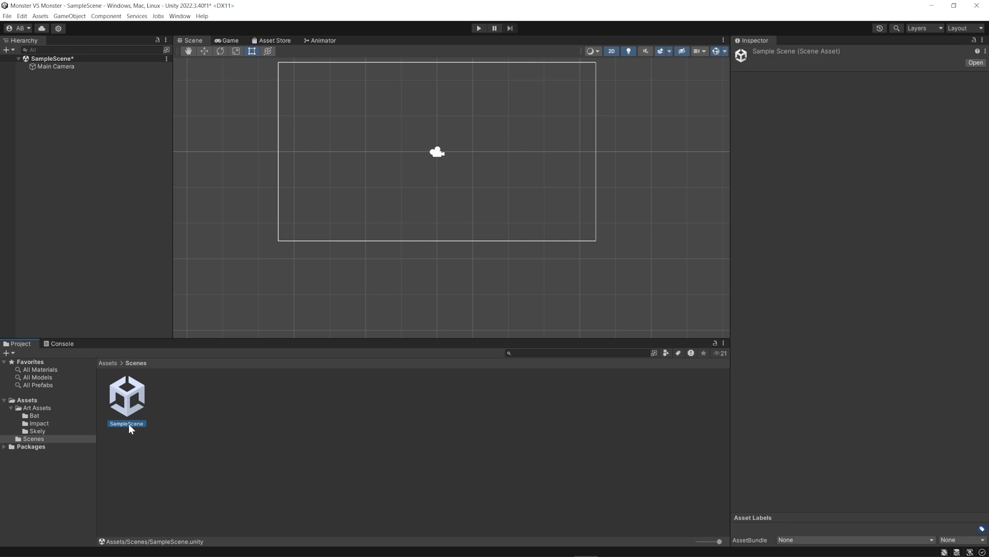
click(128, 424)
text(Game Scene)
key(Return)
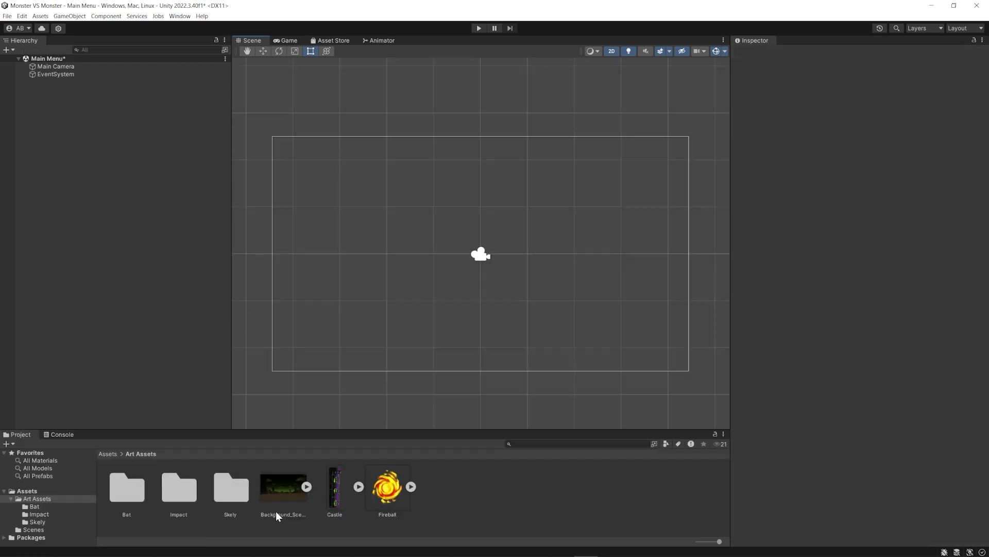
Add the Background_Scene sprite to the Main Menu scene and fit the Castle to the full height of the camera frame's left edge
drag(276, 511, 484, 382)
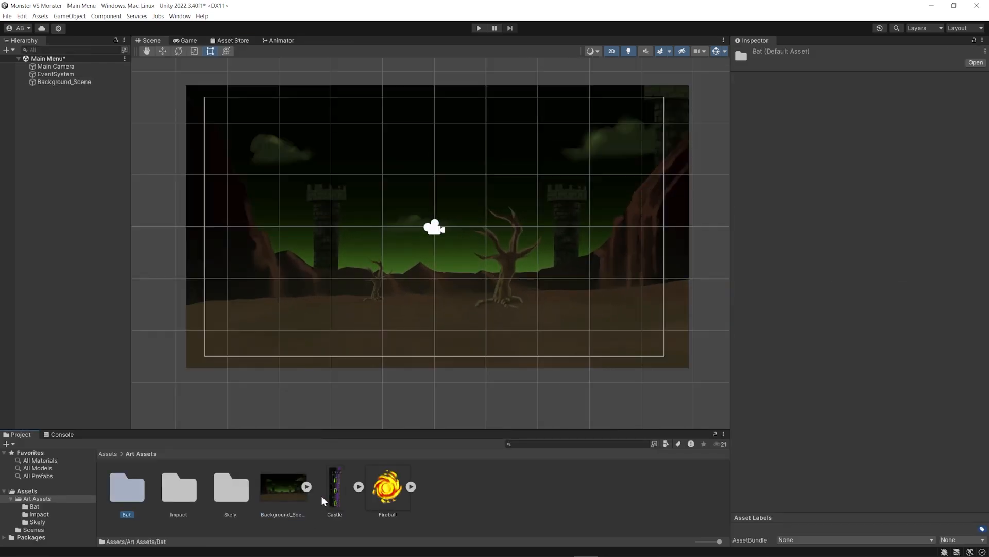
drag(332, 490, 329, 394)
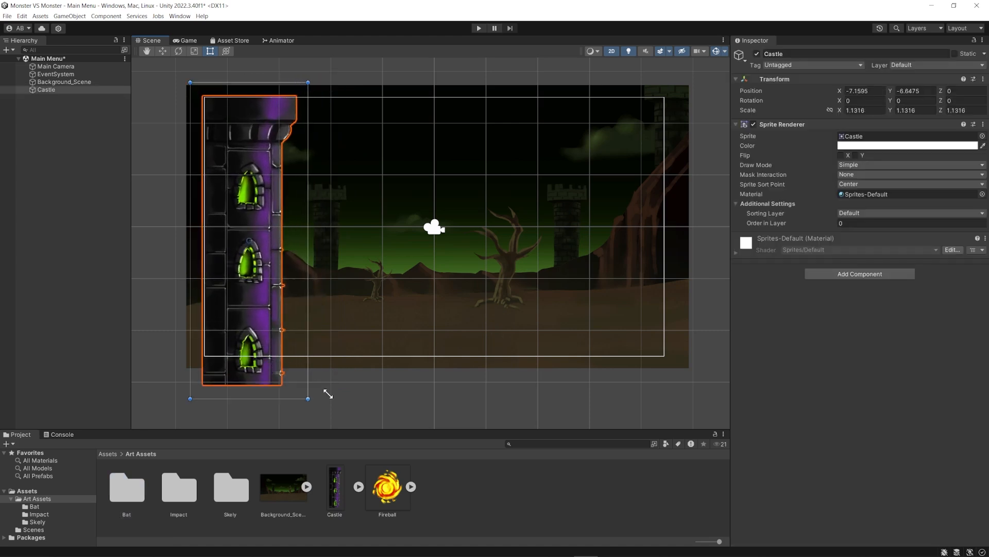
drag(269, 362, 270, 355)
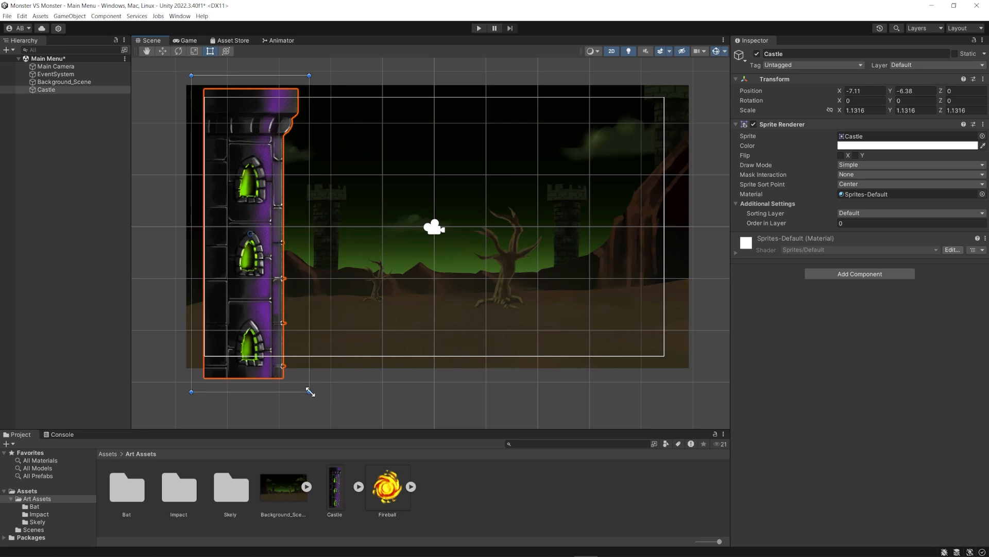
drag(309, 392, 304, 377)
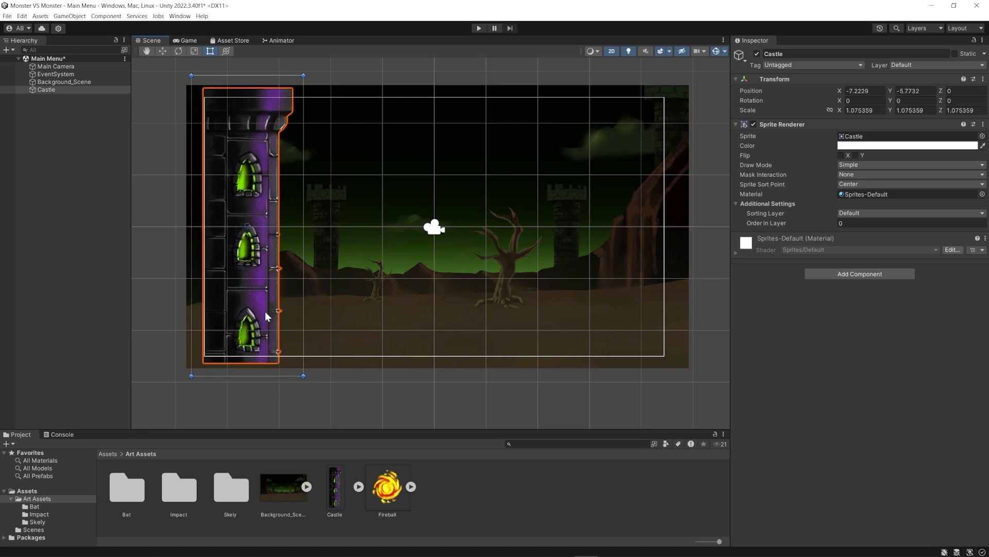
drag(269, 303, 268, 302)
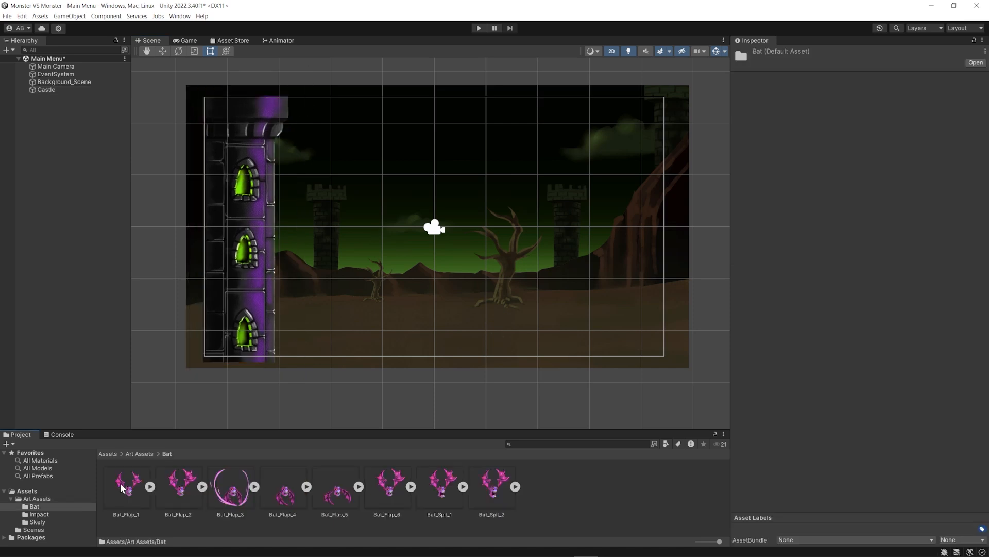
Place the Bat_Flap_1 sprite beside the castle at a scale of 0.5 on all three axes and save the scene
drag(122, 489, 354, 324)
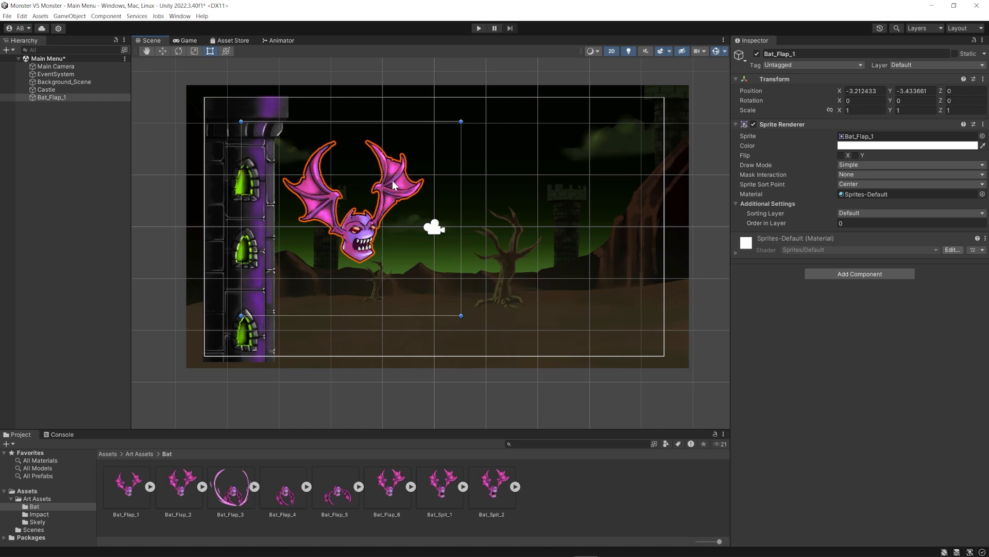
click(867, 110)
text(.5)
key(Tab)
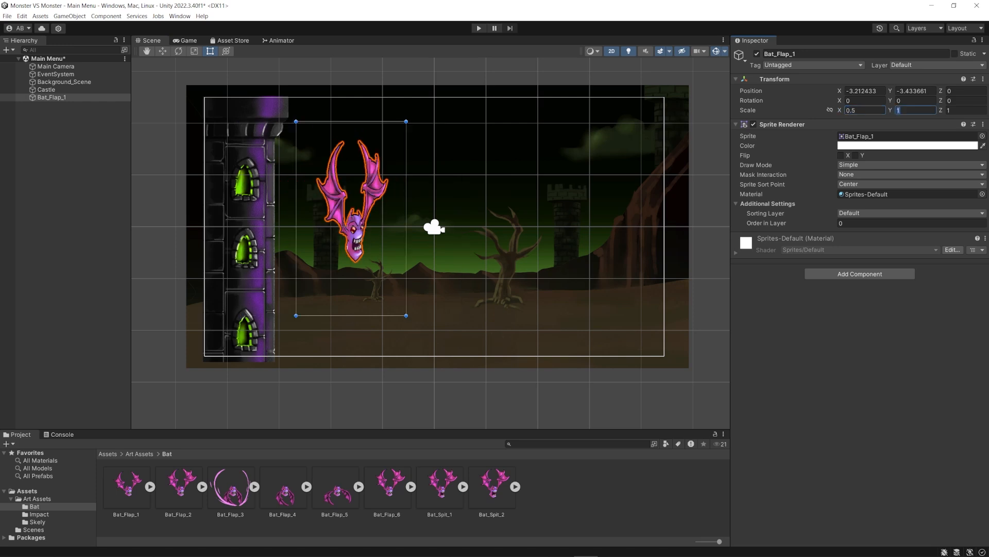
text(.5)
key(Tab)
text(.5)
key(Tab)
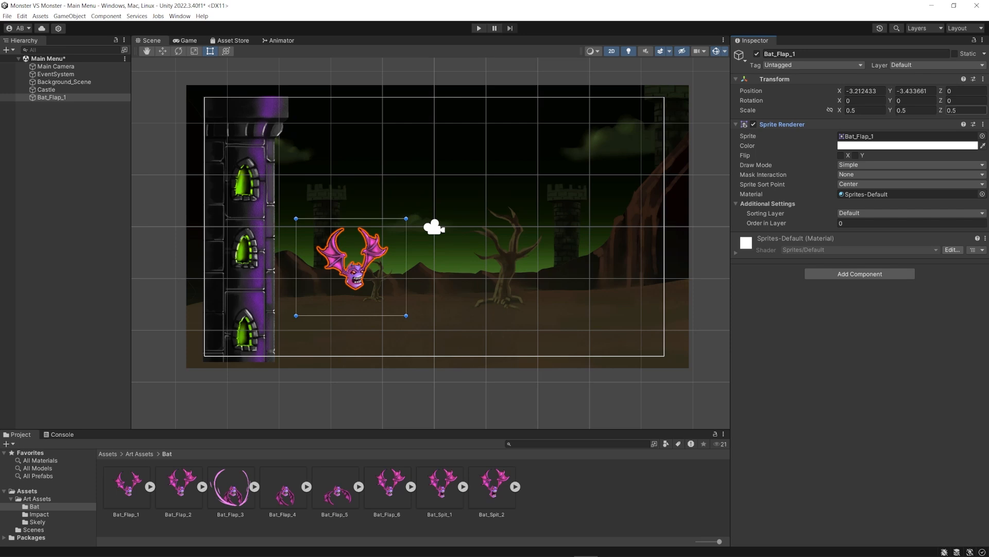
key(ctrl+s)
click(330, 412)
Place the Skely_1 sprite from the Skely folder over the large dead tree and scale it to 0.5 on all three axes
click(147, 454)
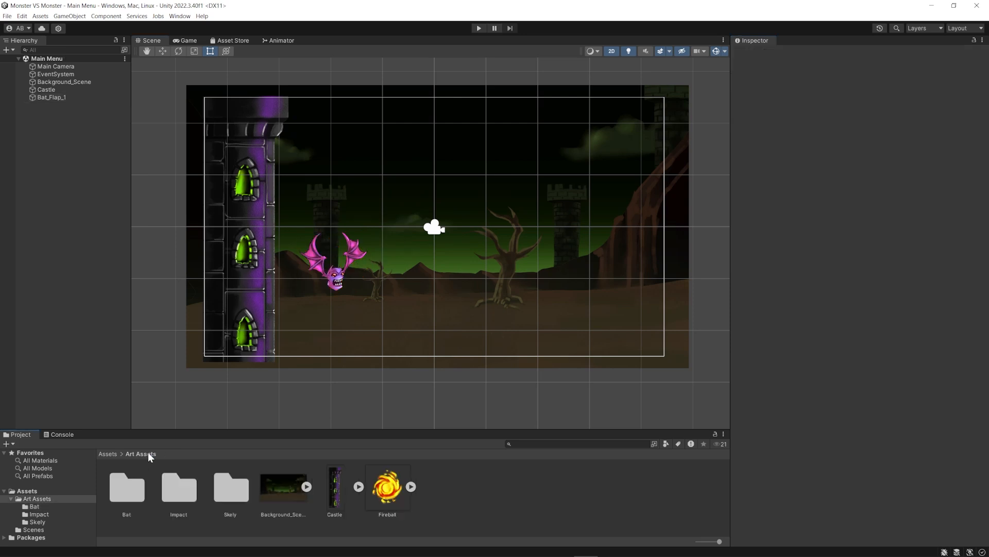
double_click(233, 487)
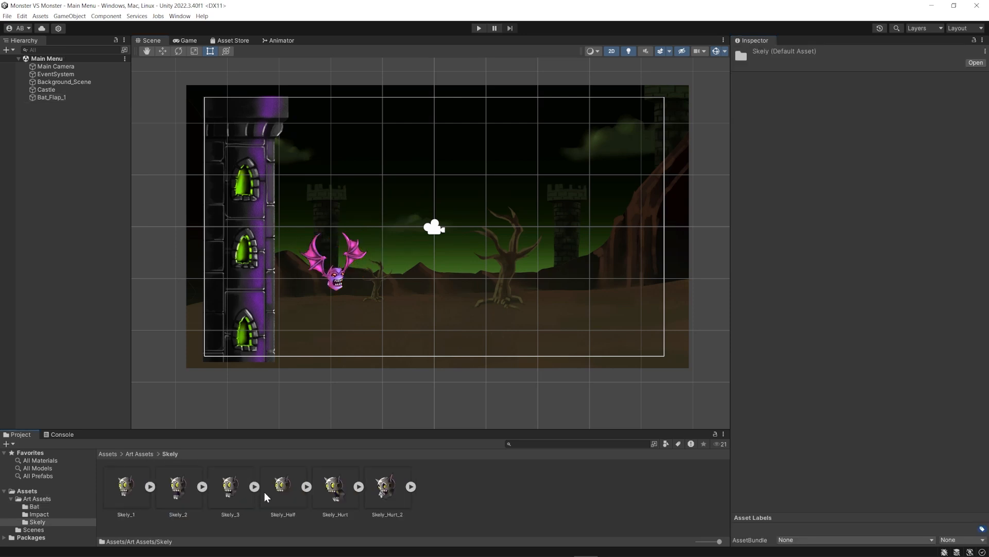
drag(128, 495, 497, 323)
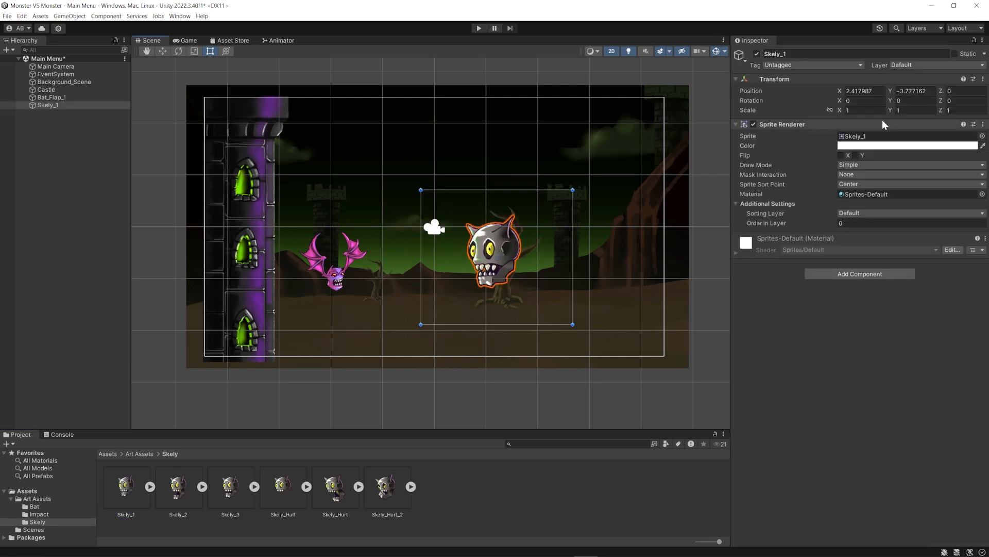
click(799, 110)
text(0.5)
key(Tab)
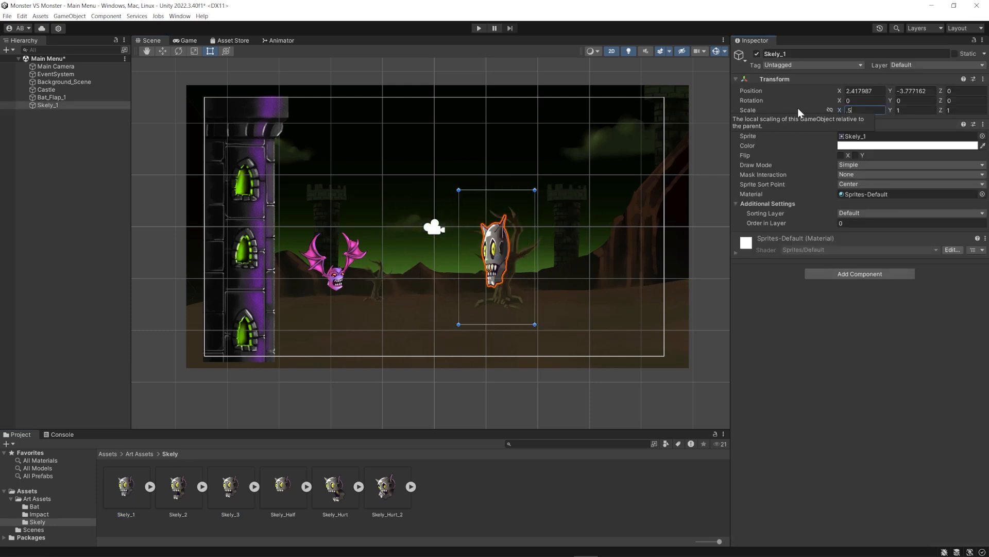
text(0.5)
key(Tab)
text(0.5)
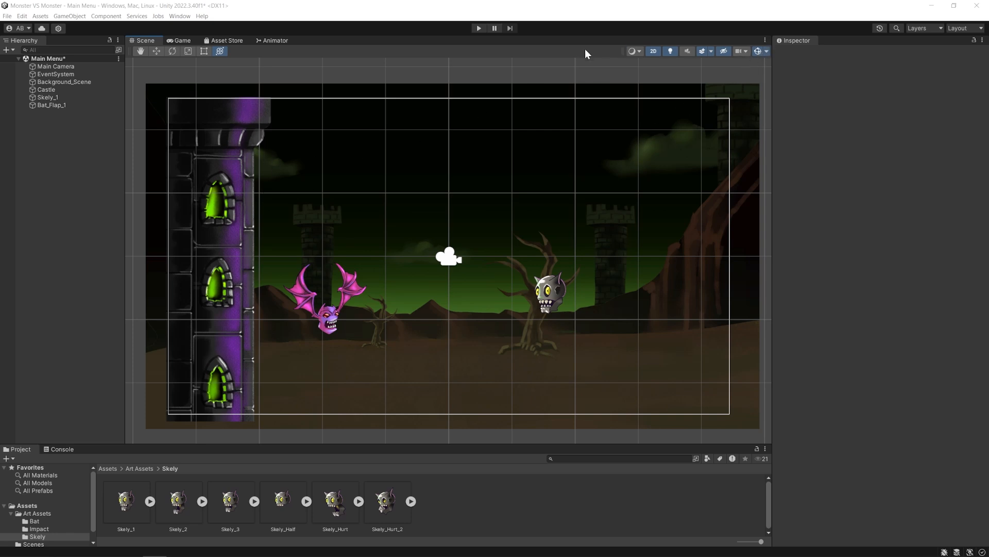
Show the Grid and Snap overlay in the Scene view, hide the grid and save the scene
click(765, 41)
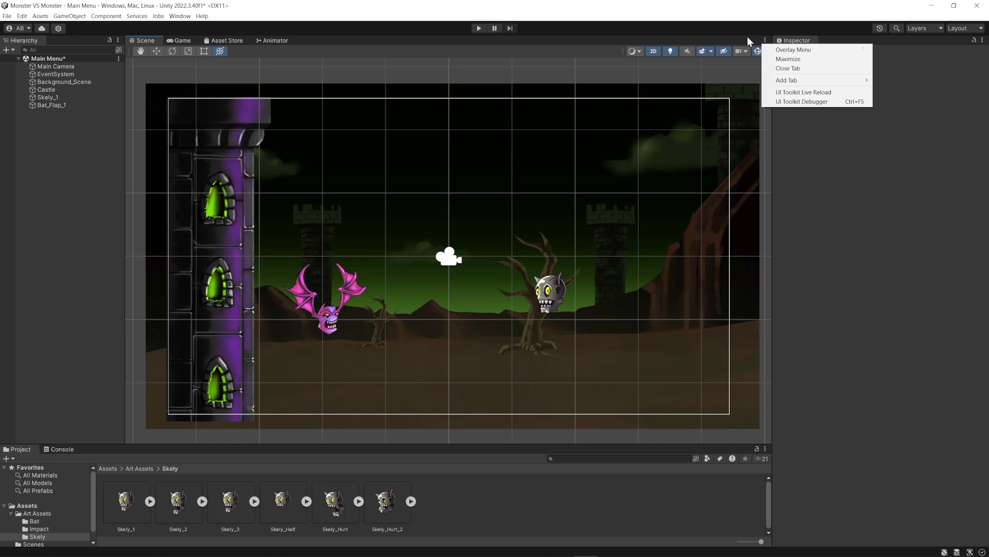
click(745, 37)
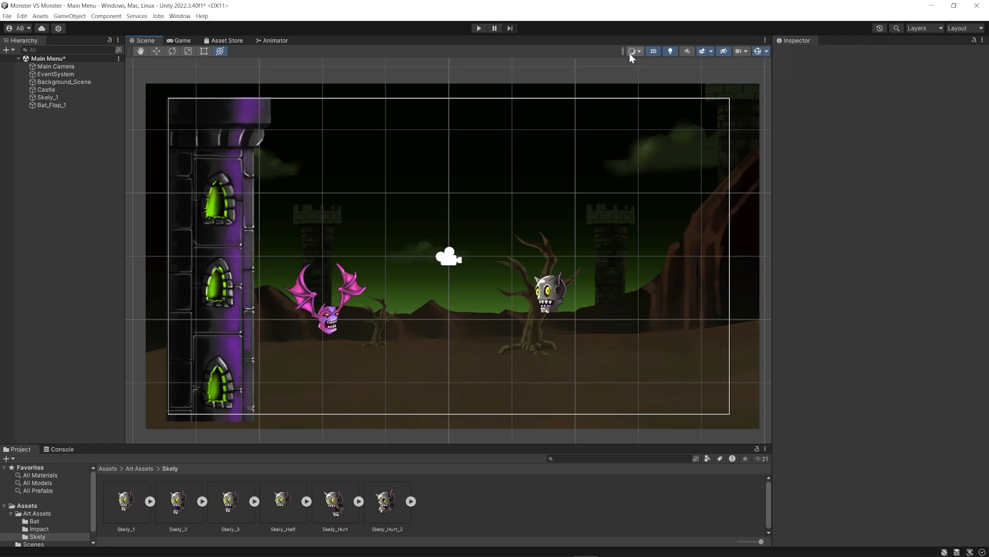
click(765, 41)
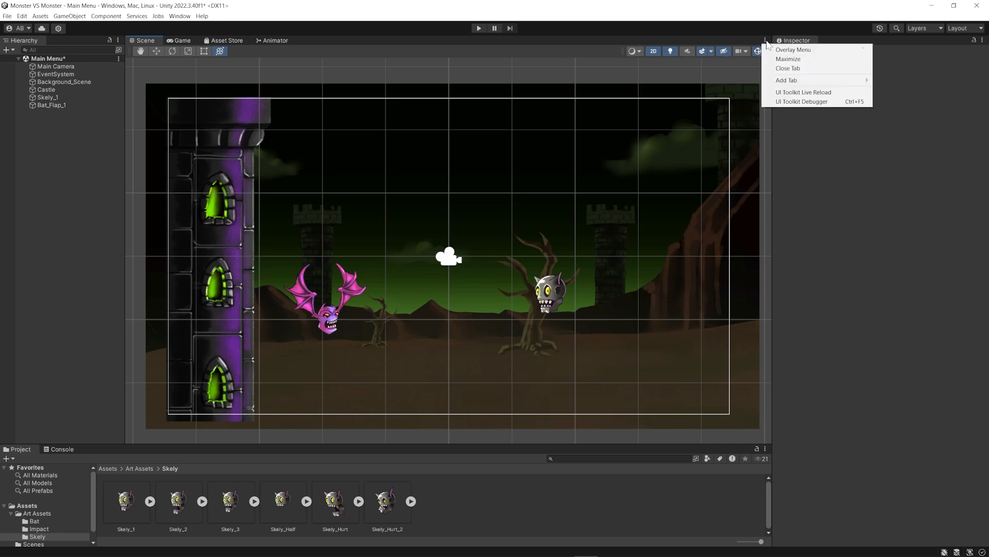
click(793, 49)
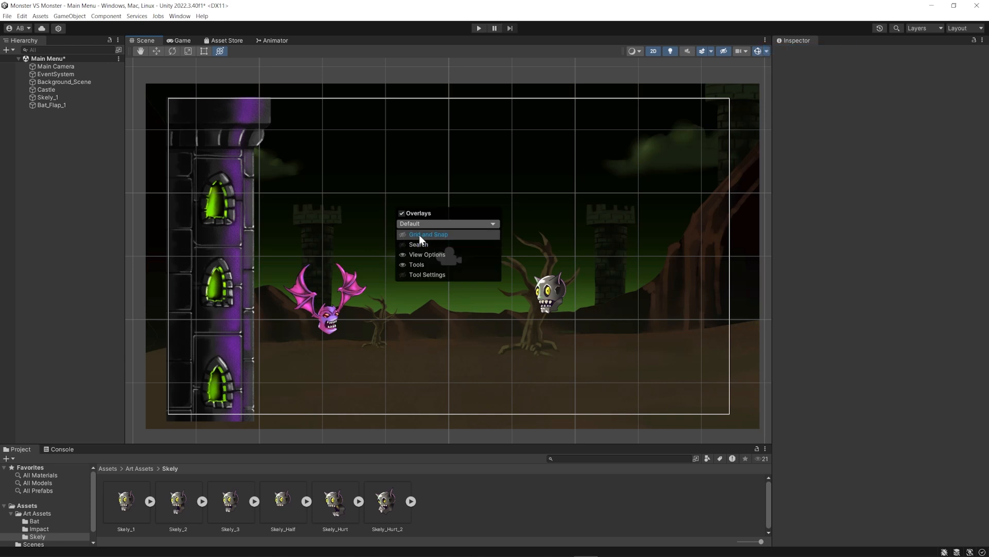
click(403, 234)
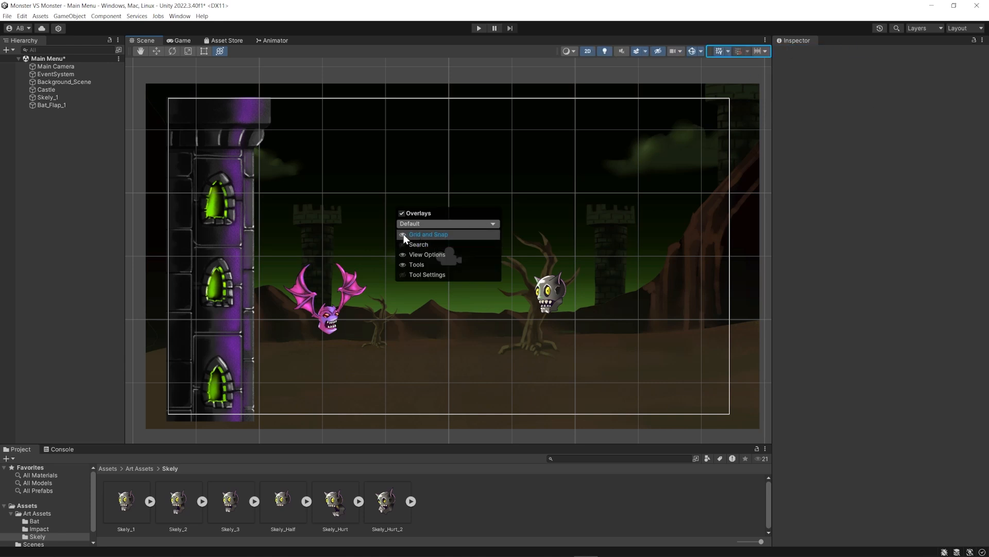
click(719, 50)
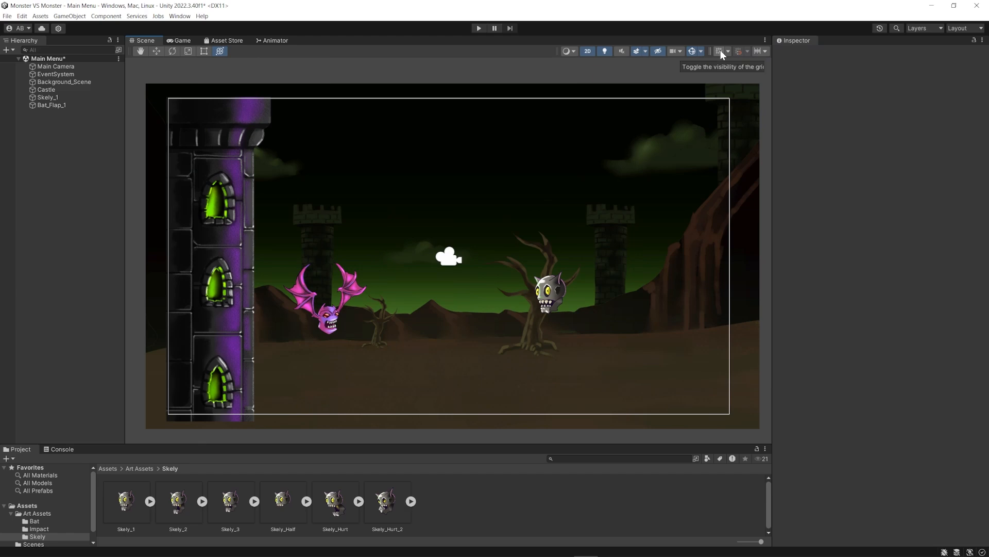
key(ctrl+s)
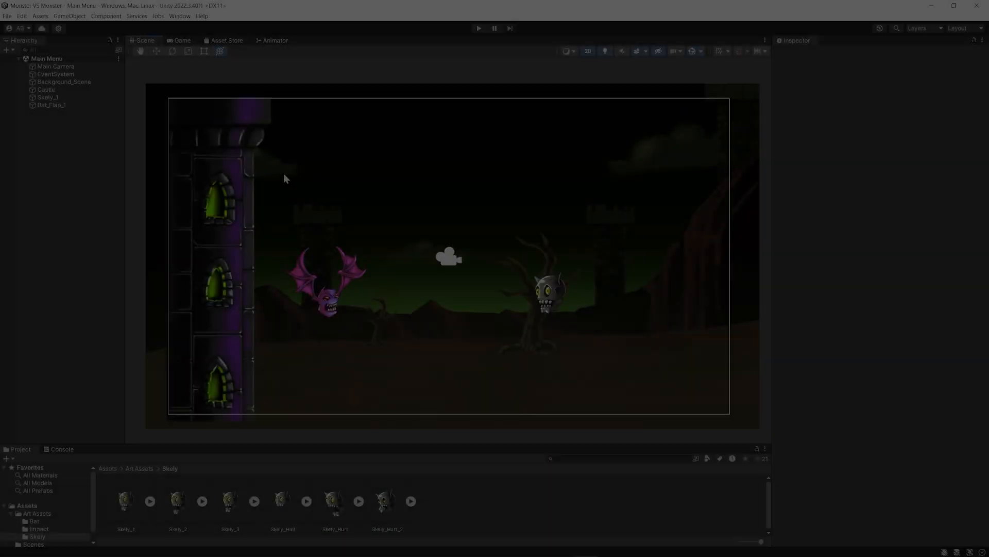
Open the Bat folder inside Art Assets and make the Project panel slightly taller
click(320, 303)
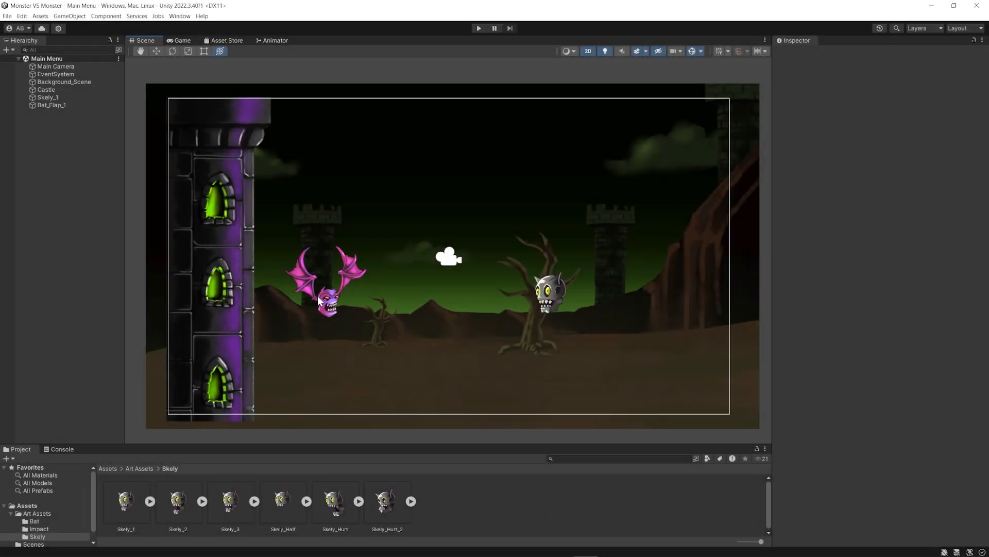
scroll(319, 331, up, 3)
drag(404, 287, 465, 288)
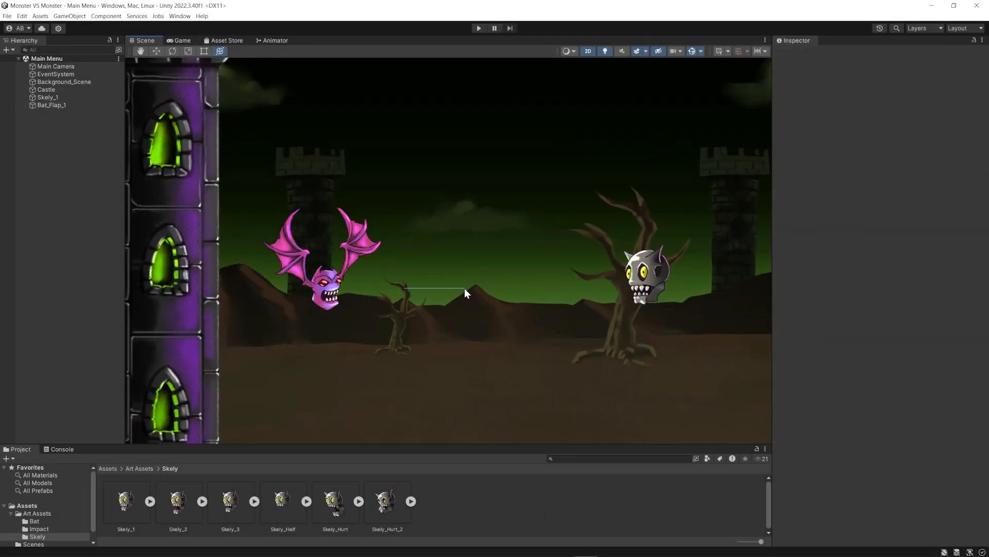
scroll(363, 123, down, 3)
click(420, 252)
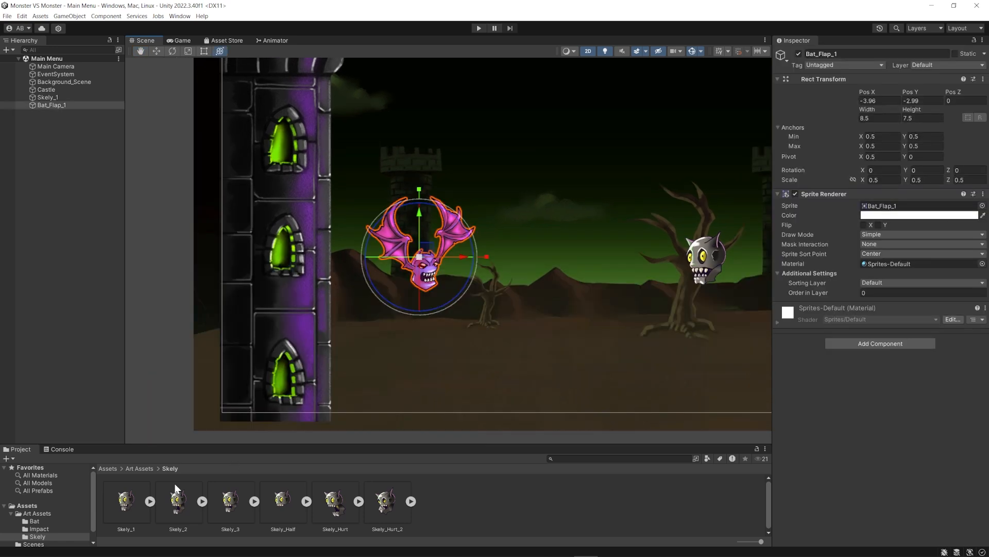
click(127, 469)
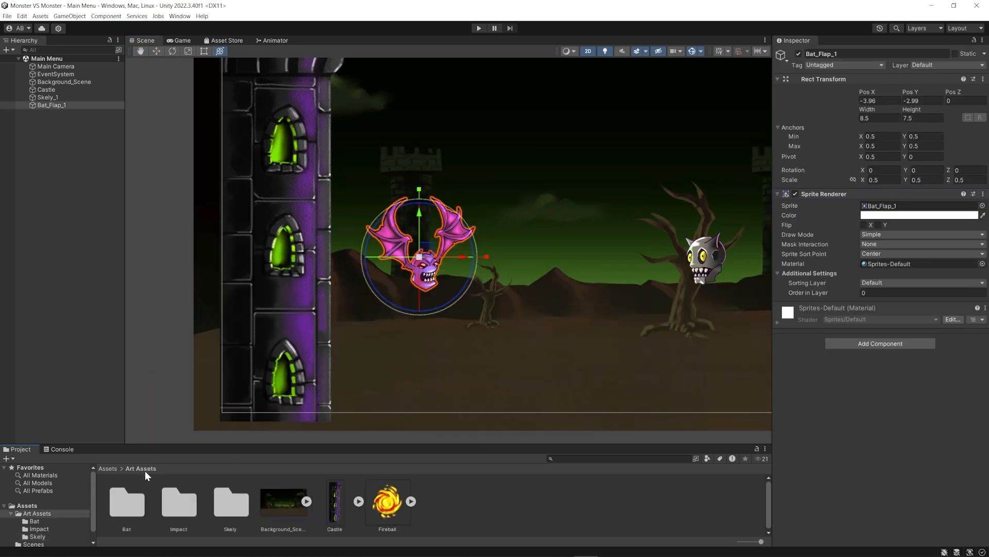
double_click(128, 513)
drag(153, 444, 155, 424)
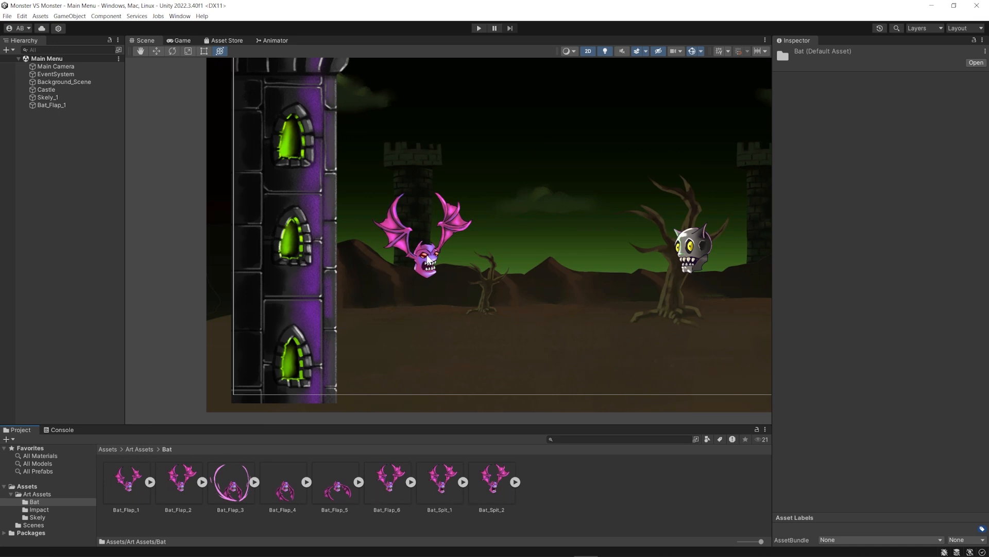
Select the bat in the scene and open the Animation window for it
click(428, 258)
click(179, 16)
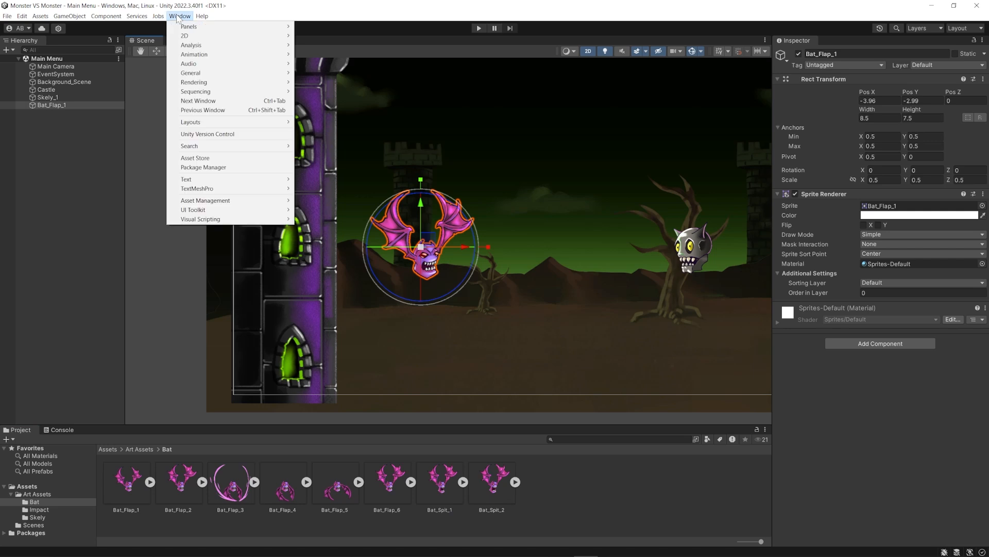
mouse_move(229, 55)
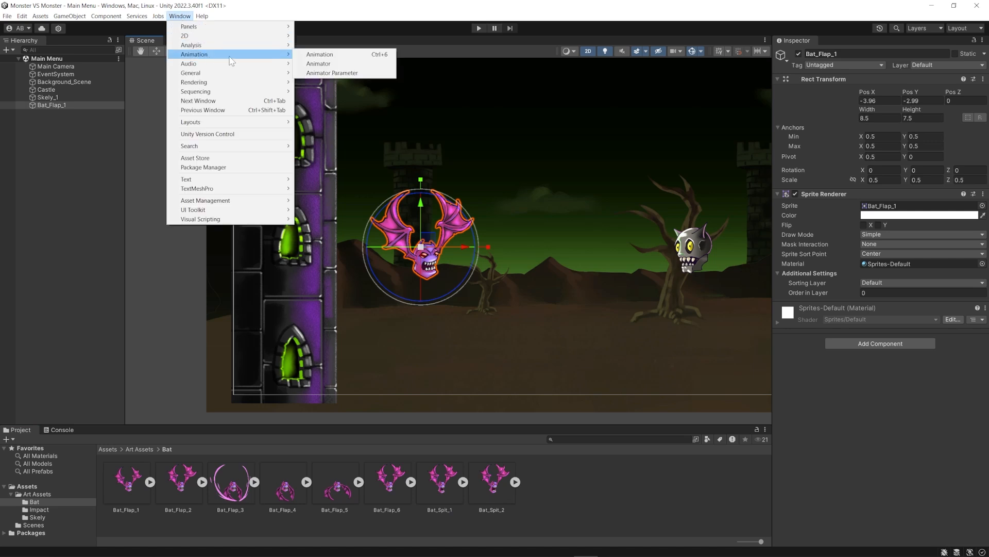
click(331, 56)
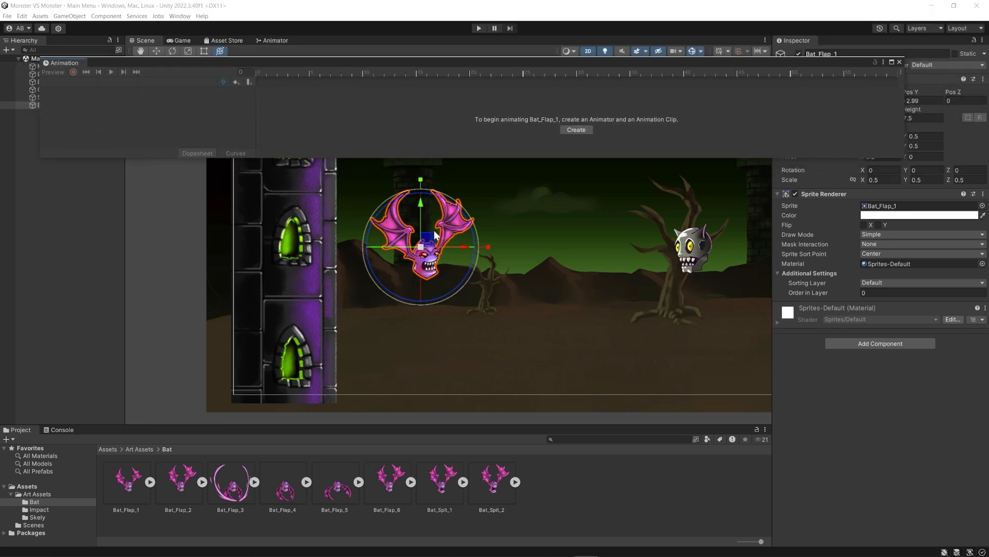
Start creating an animation clip for the bat and make a folder named Animations under Assets to hold it
click(576, 130)
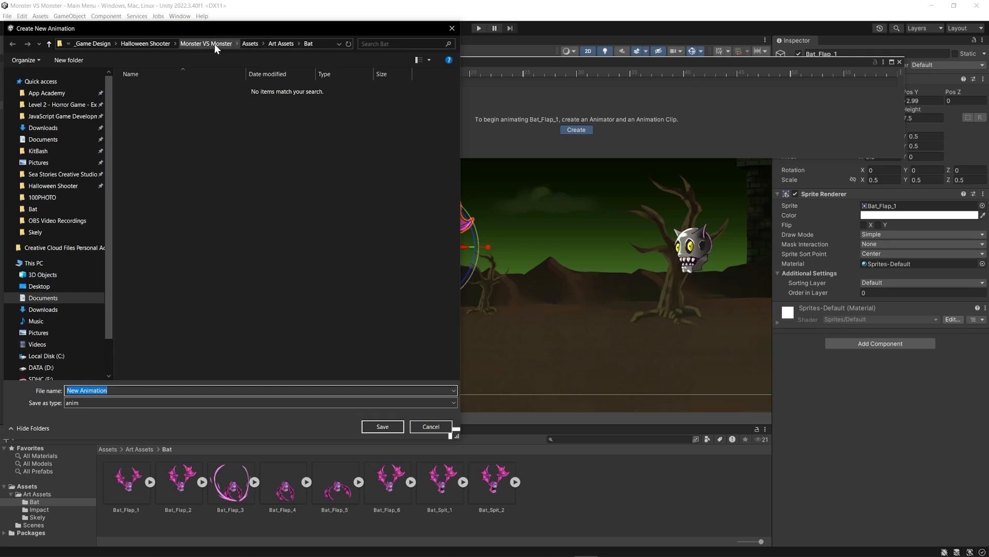
click(251, 44)
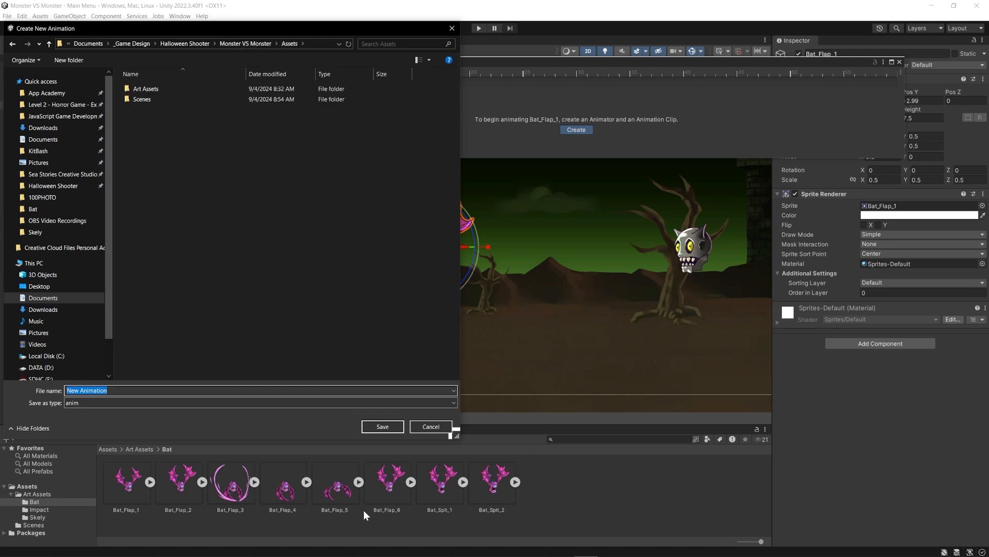
right_click(137, 240)
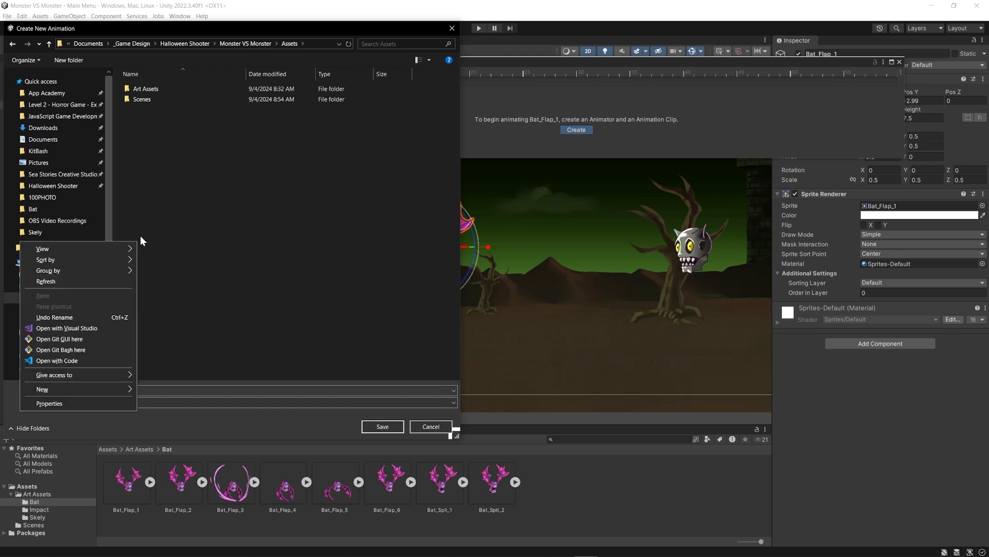
click(153, 88)
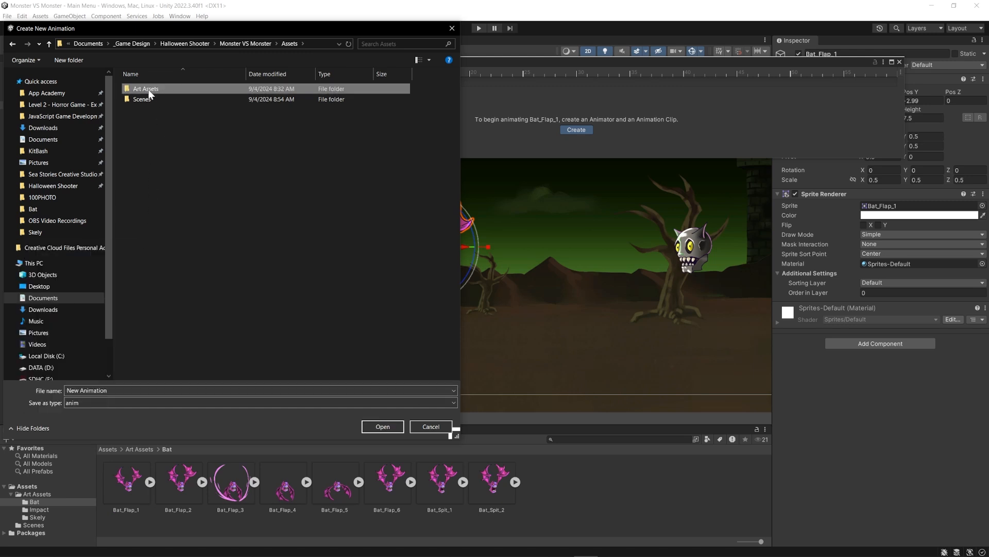
click(138, 138)
right_click(138, 138)
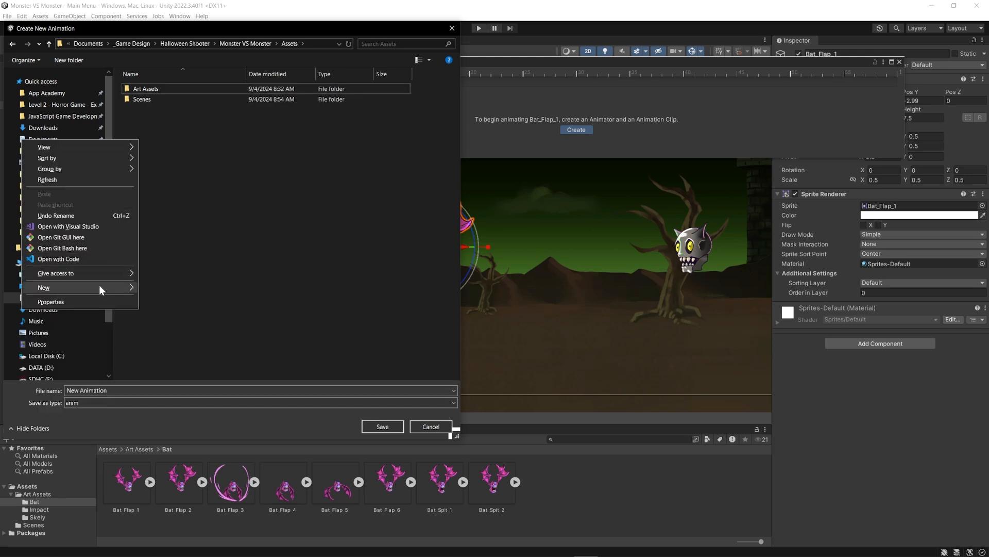
click(157, 288)
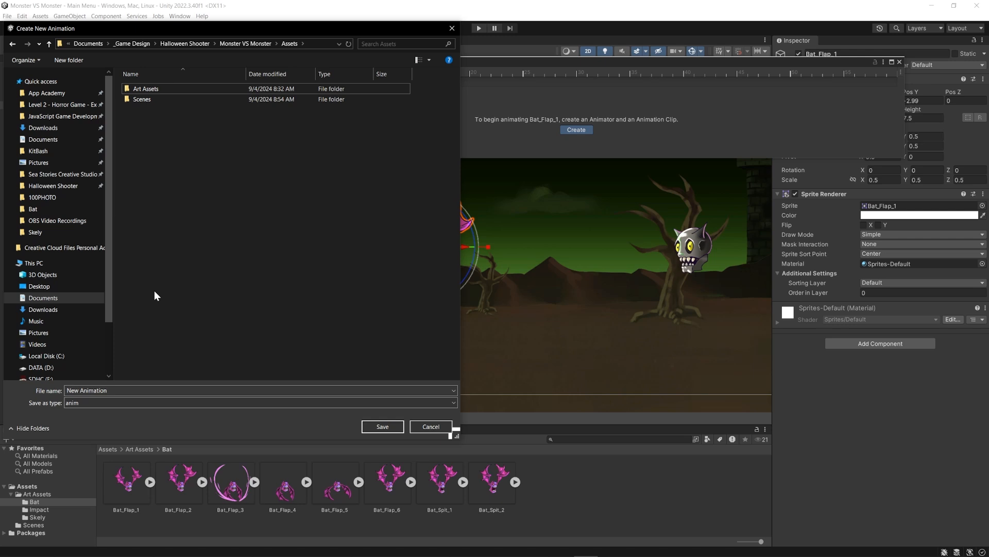
text(A)
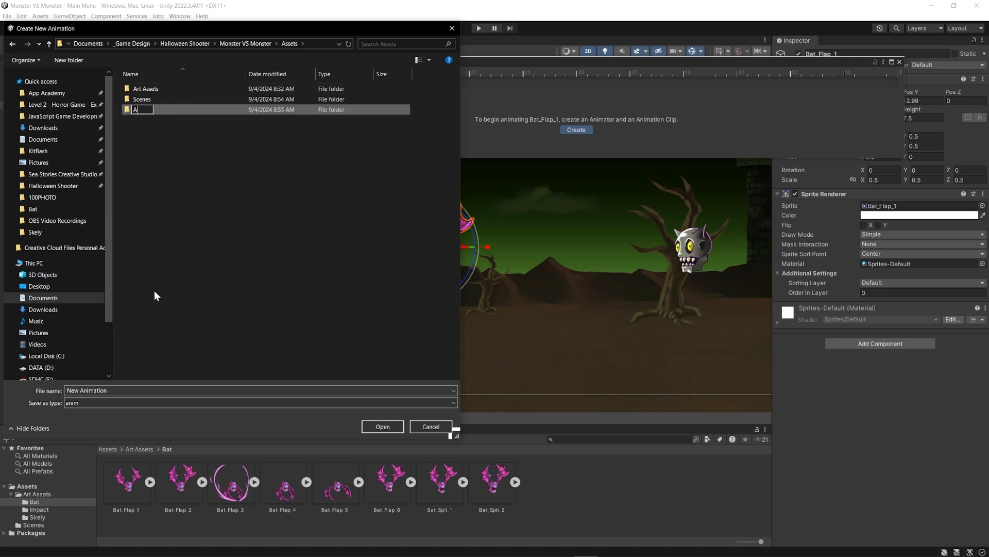
text(nimations)
key(Return)
double_click(149, 89)
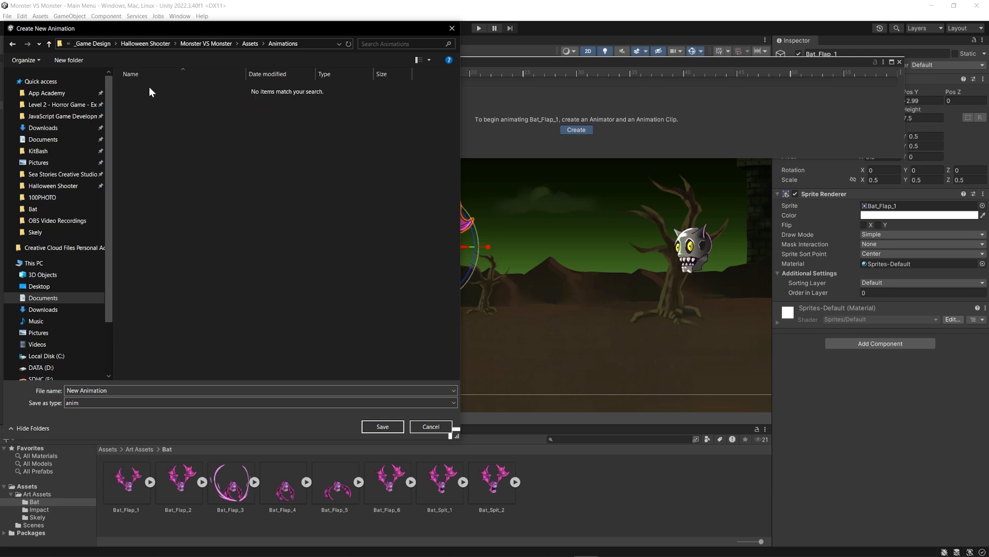
Create a subfolder named Bat inside the Animations folder
right_click(237, 249)
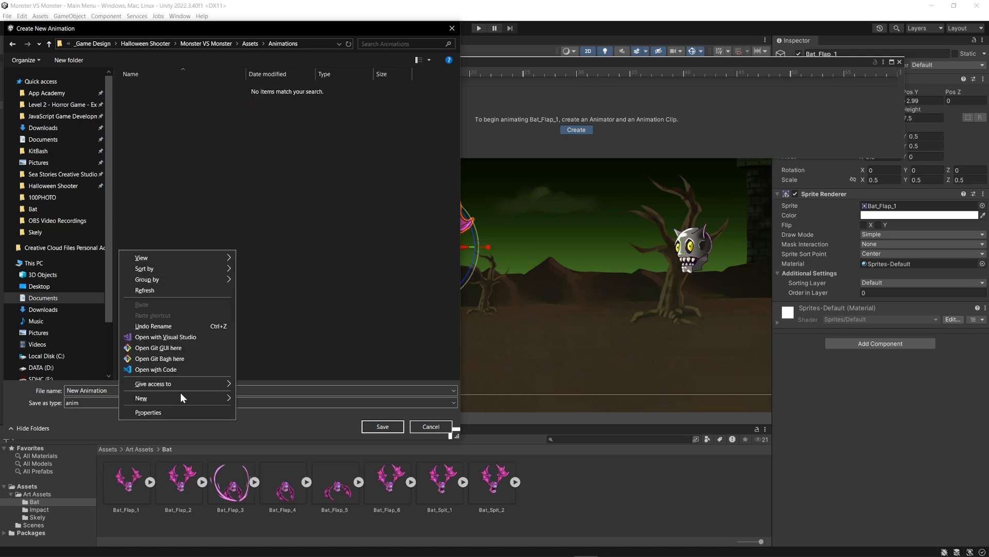
mouse_move(180, 395)
click(266, 402)
text(Bat)
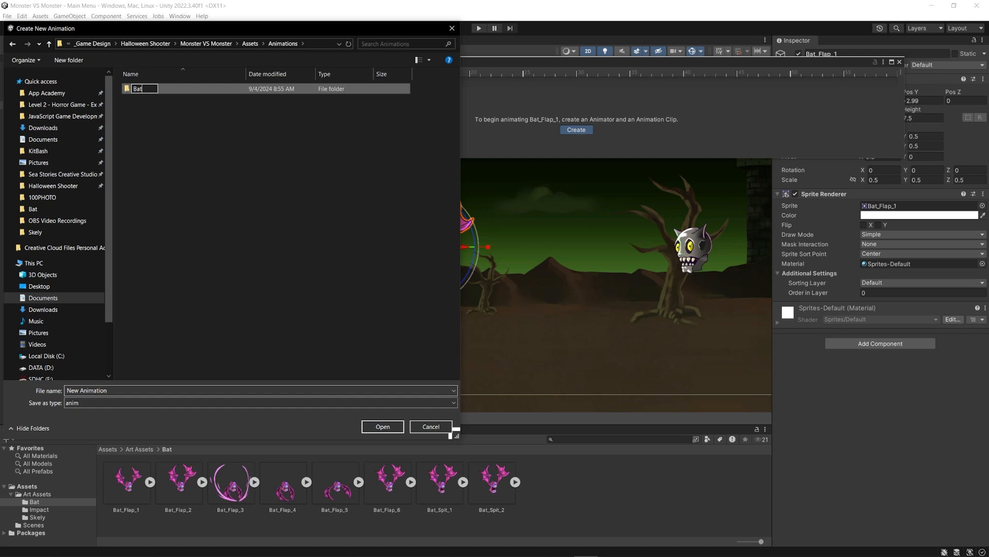
key(Return)
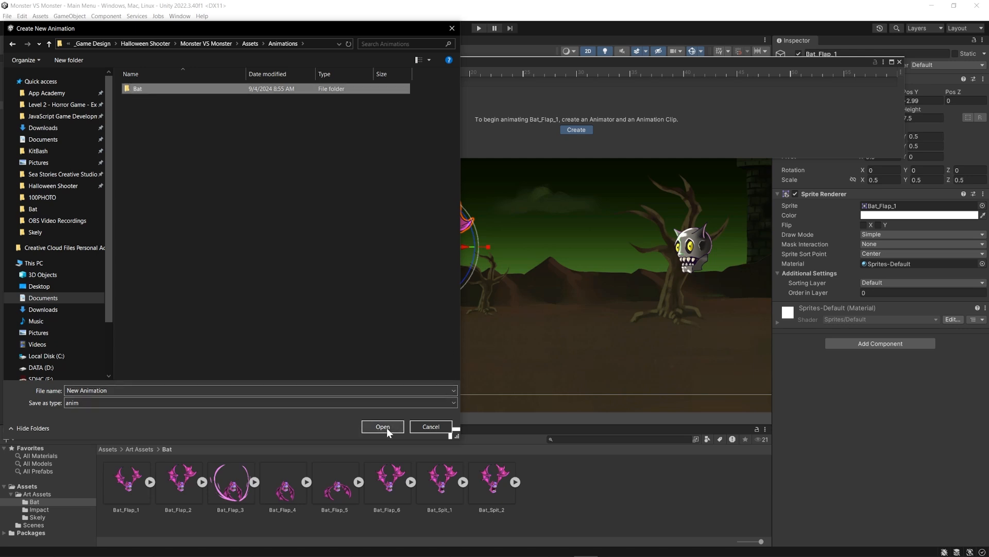
Name the bat's new animation clip Idle and save it in the Animations folder
click(72, 391)
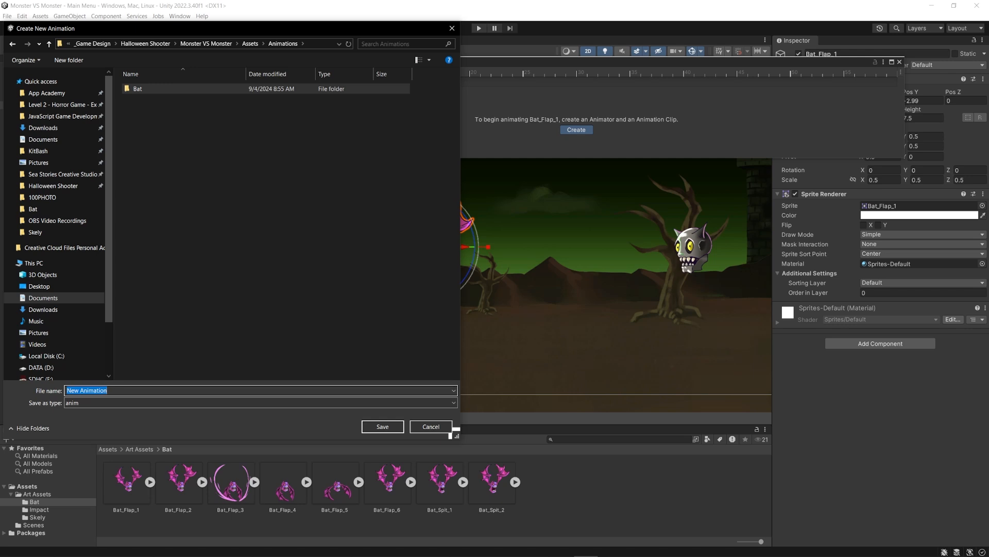
text(Idle)
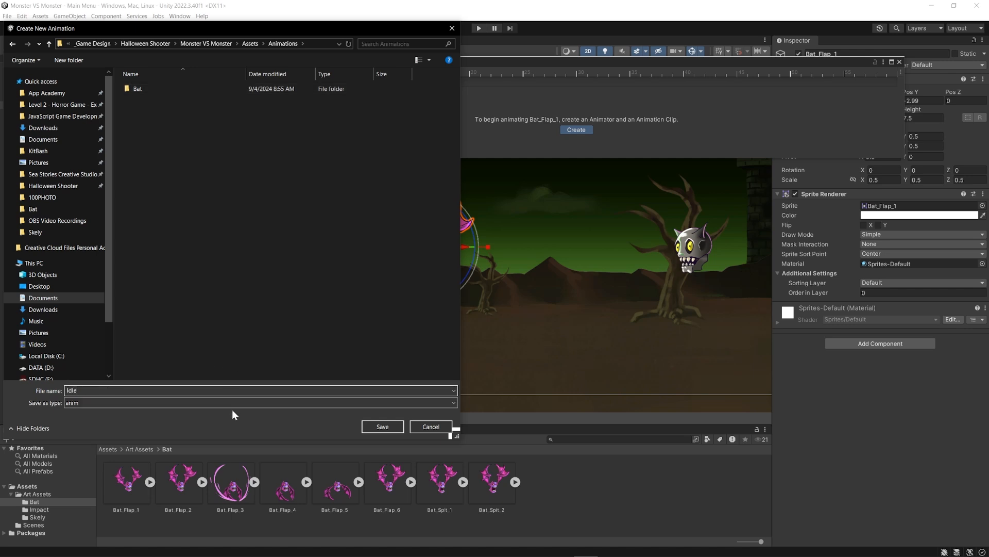
click(386, 430)
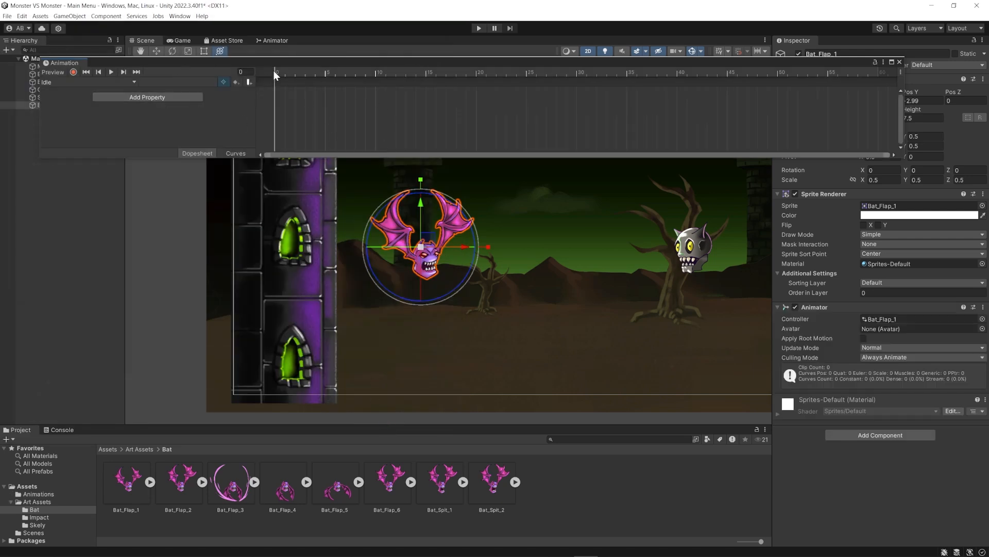
Make the Animation window taller and add the Bat_Flap_1 sprite as a keyframe at frame 0 of the Idle clip
drag(273, 73, 241, 65)
drag(361, 158, 359, 173)
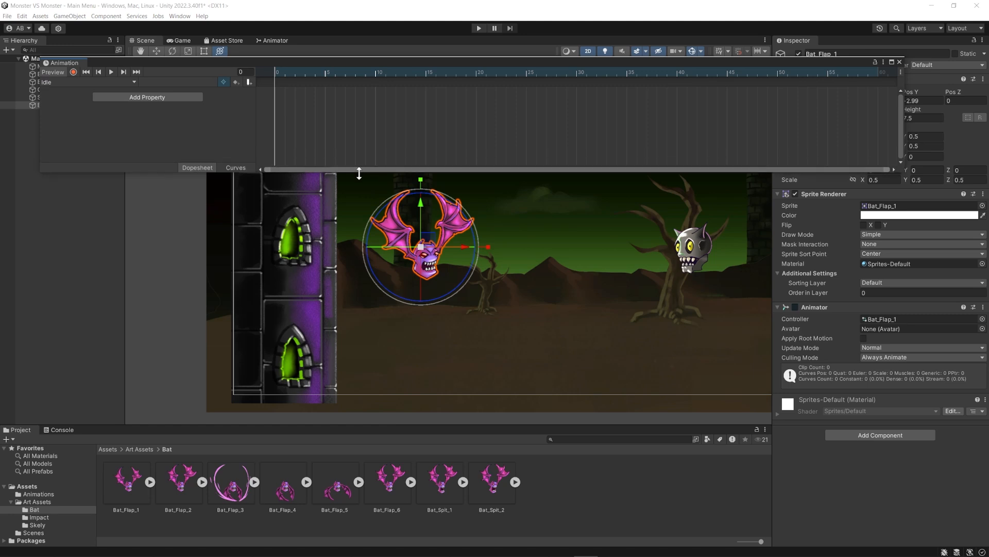
scroll(278, 97, down, 1)
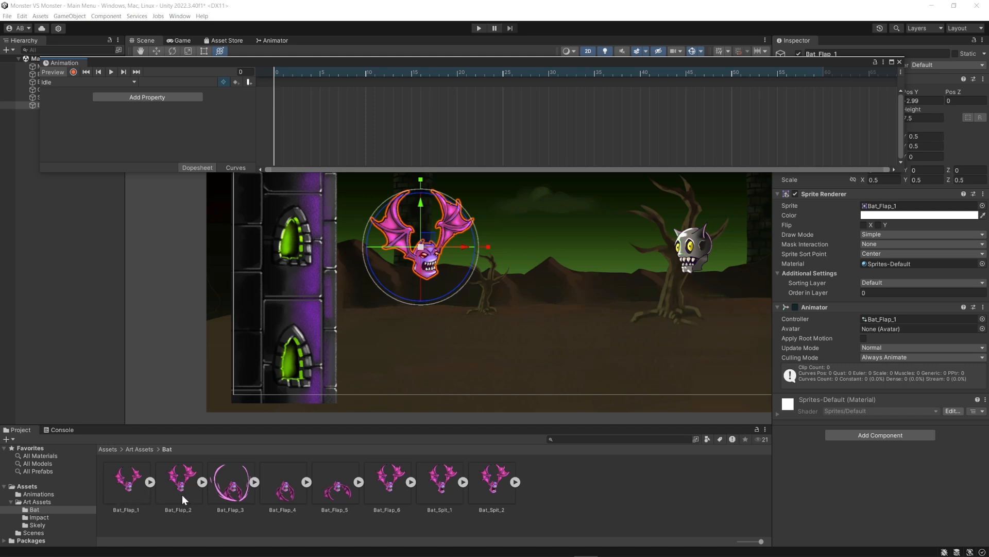
click(131, 484)
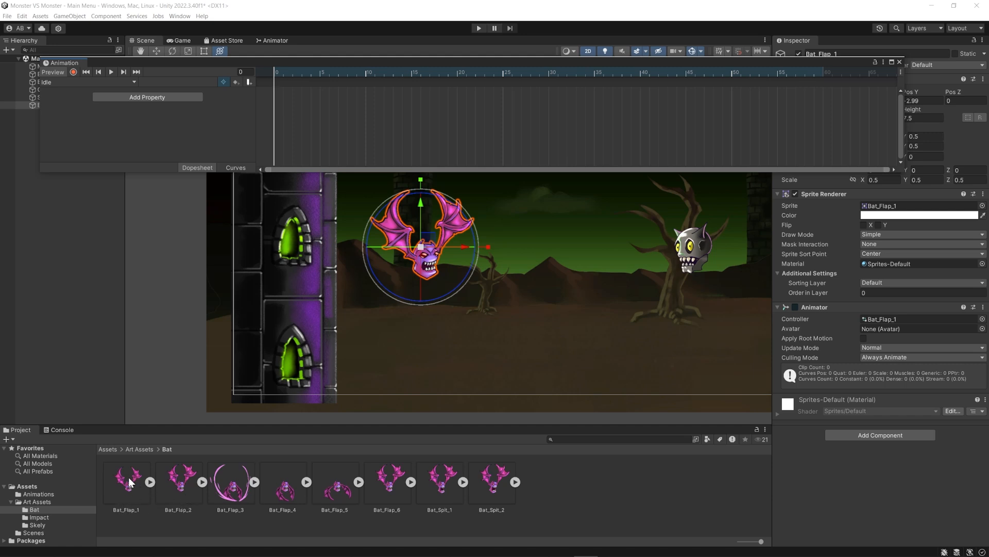
click(420, 261)
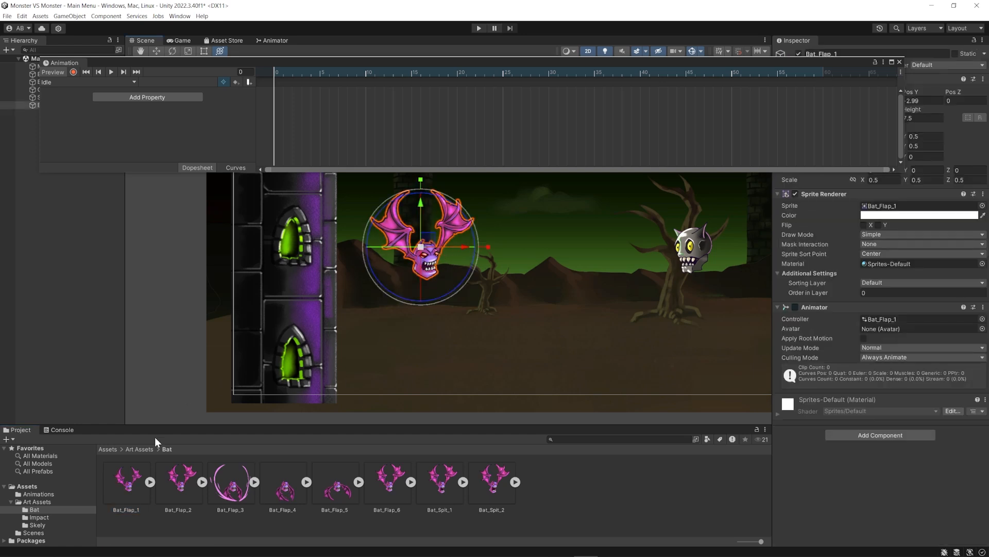
click(130, 486)
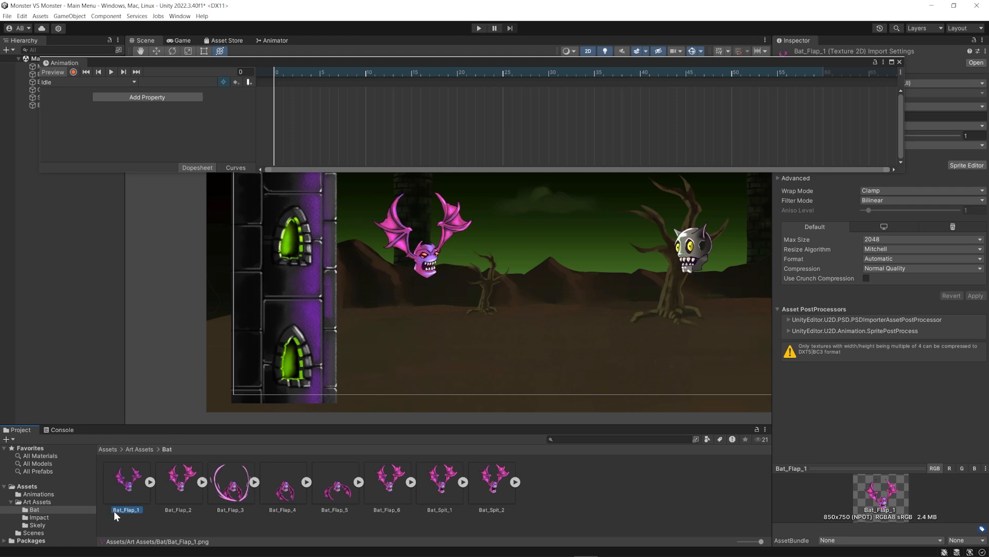
drag(126, 487, 303, 74)
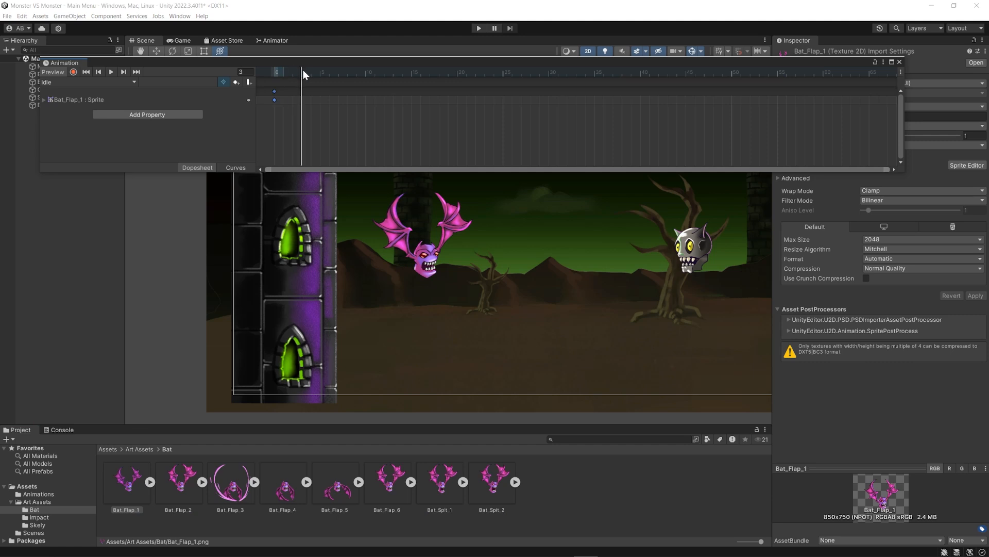
Add the Bat_Flap_2 to Bat_Flap_6 sprites to the Idle clip as keyframes at frames 5, 10, 15, 20 and 25
drag(178, 494, 267, 69)
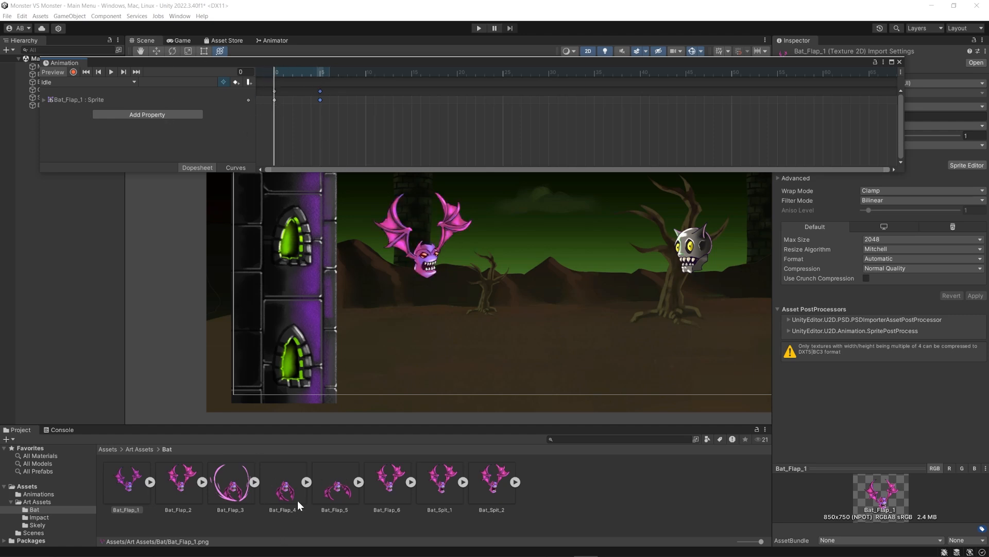
drag(235, 496, 367, 91)
drag(285, 485, 416, 103)
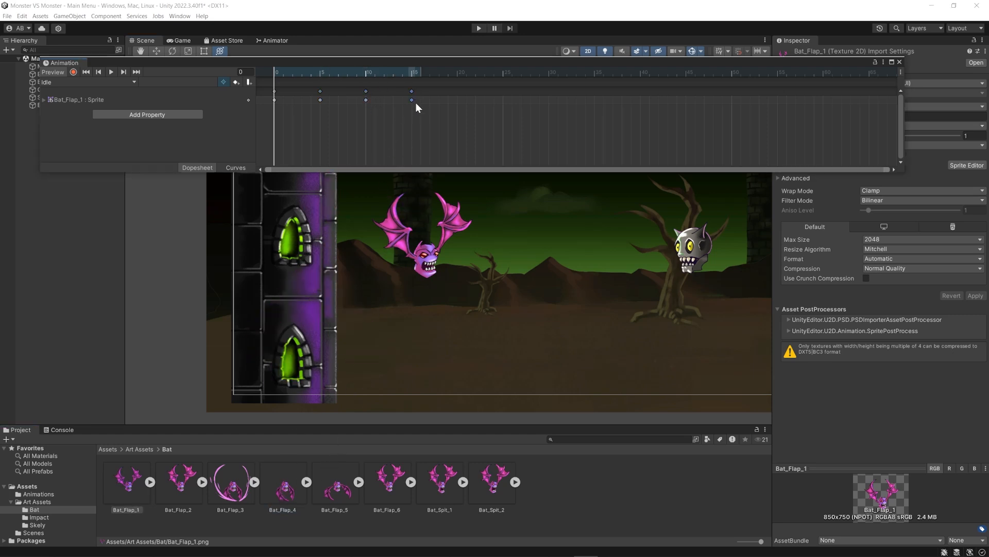
drag(338, 487, 457, 96)
drag(400, 508, 507, 93)
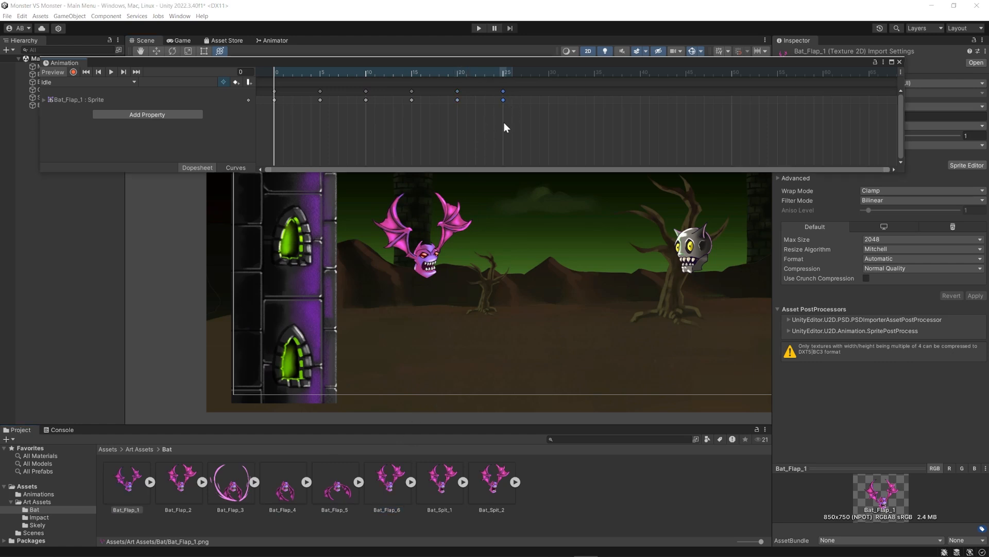
Play the Idle clip and scrub through its frames to check the bat's flapping motion
drag(264, 73, 214, 73)
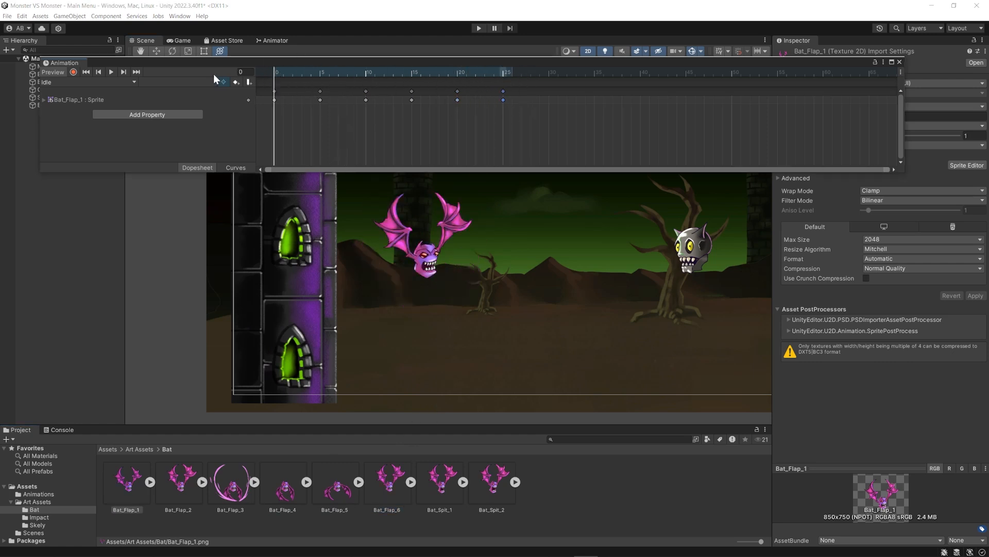
click(115, 73)
drag(287, 74, 329, 70)
drag(343, 58, 223, 54)
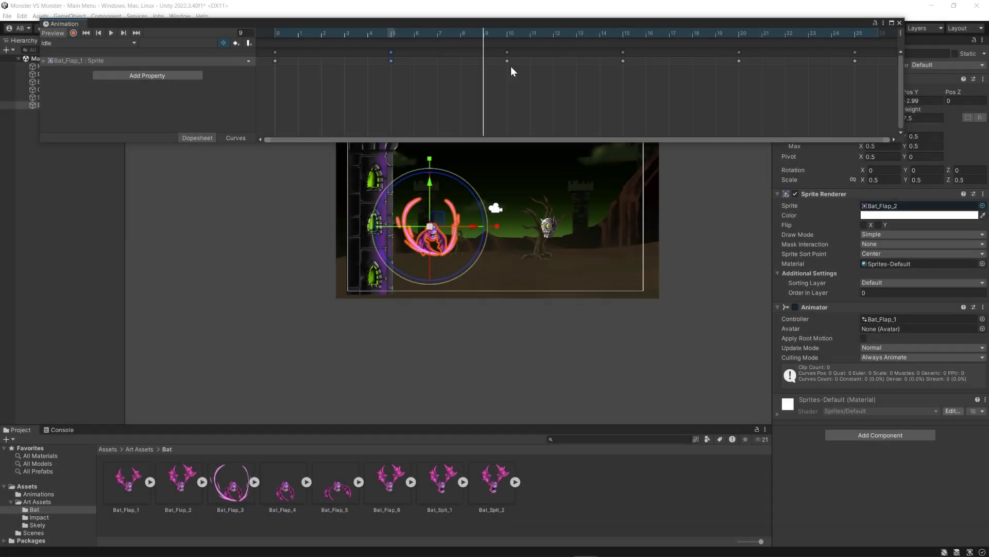
drag(382, 23, 352, 18)
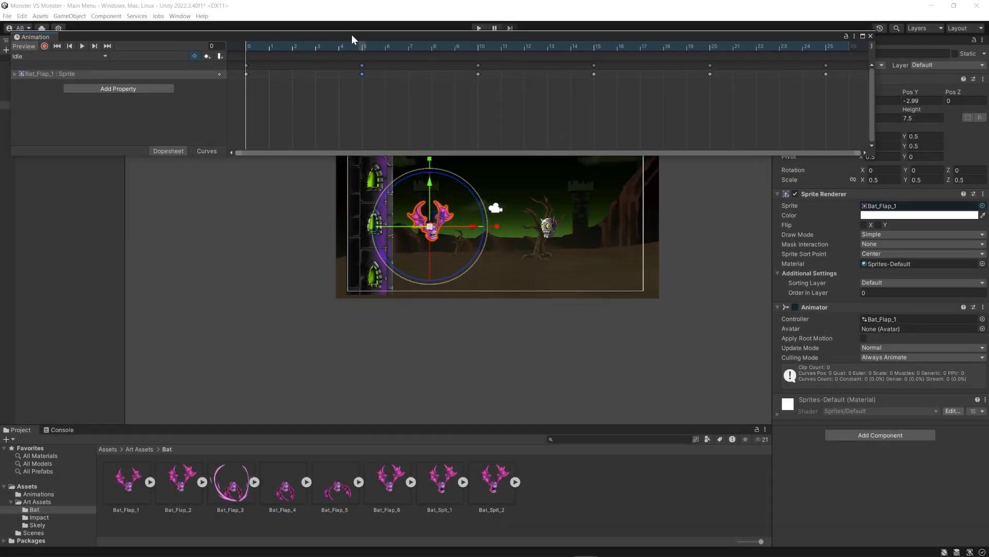
Undo the last changes, back through the background's Order in Layer setting
click(619, 244)
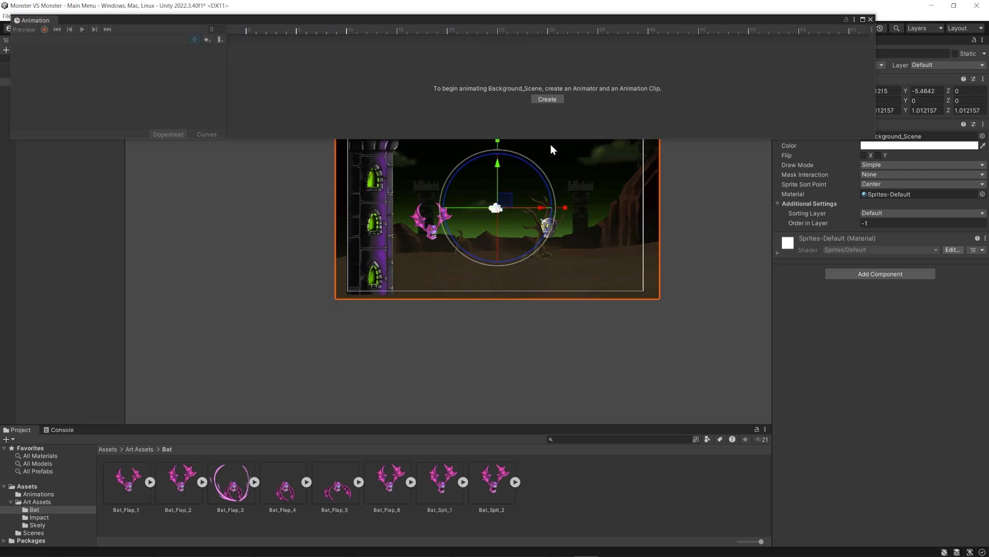
scroll(490, 247, up, 2)
drag(289, 302, 288, 323)
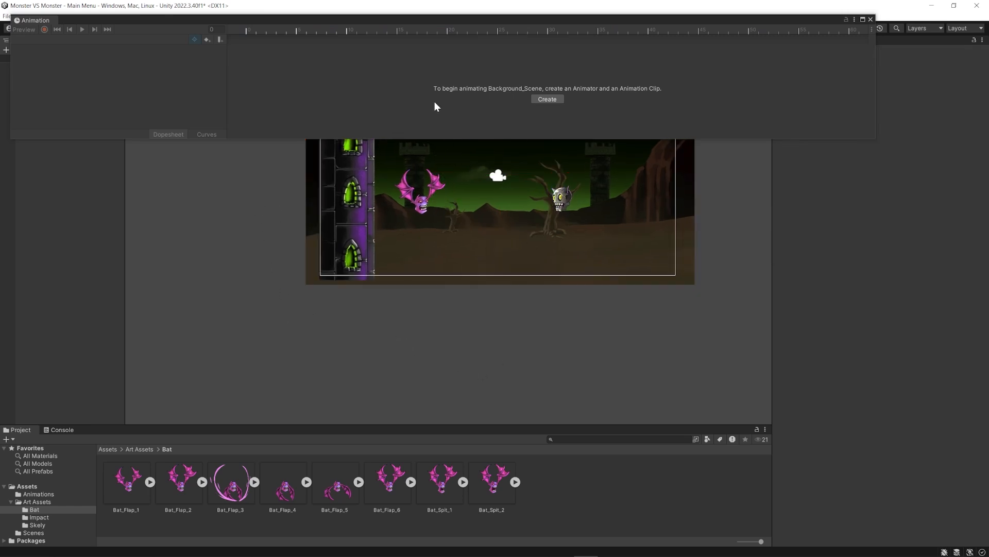
key(ctrl+z)
key(ctrl+z)
drag(314, 31, 292, 39)
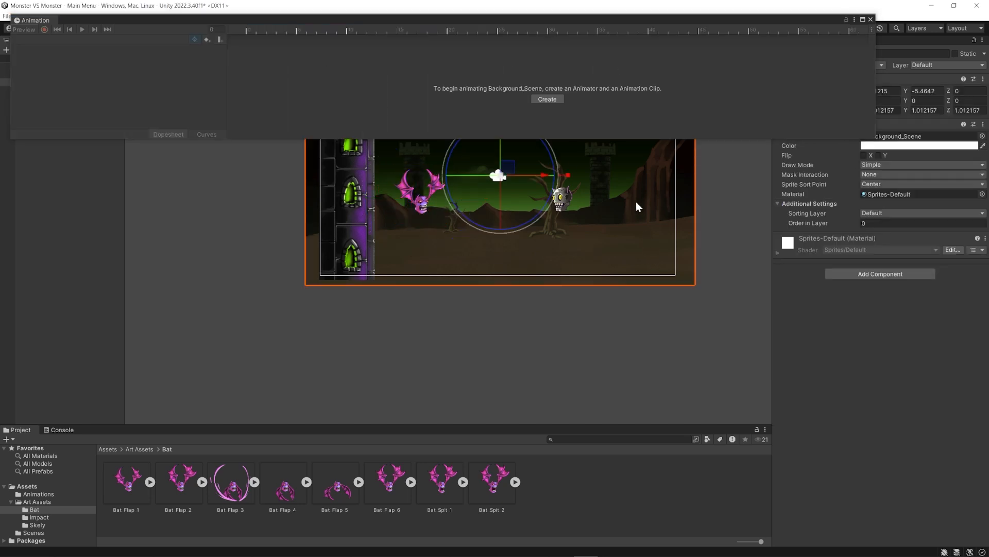
scroll(518, 289, up, 5)
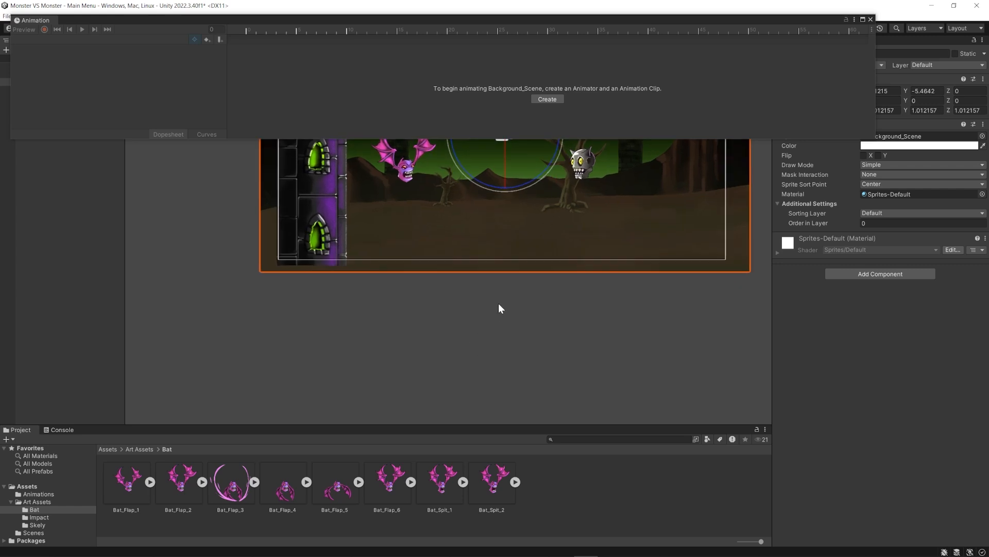
Set the Order in Layer of the Background_Scene sprite to -1
click(497, 307)
middle_drag(498, 309, 484, 430)
middle_drag(519, 219, 480, 241)
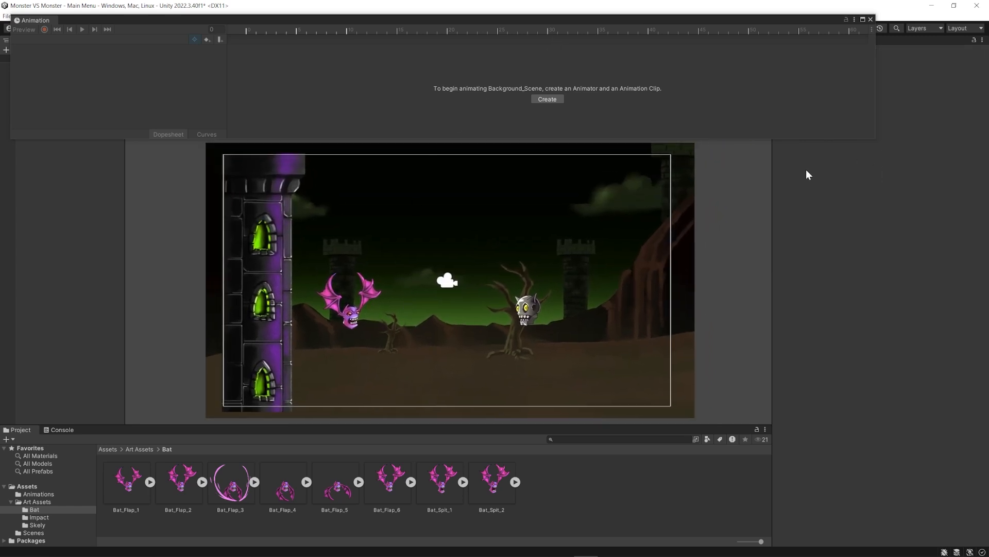
click(599, 213)
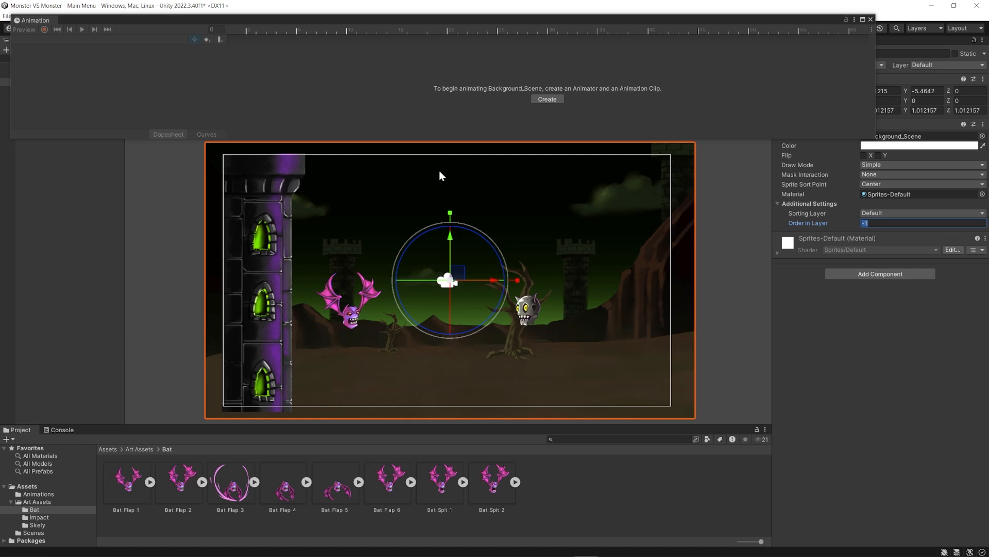
scroll(379, 256, down, 3)
scroll(378, 243, up, 2)
click(193, 249)
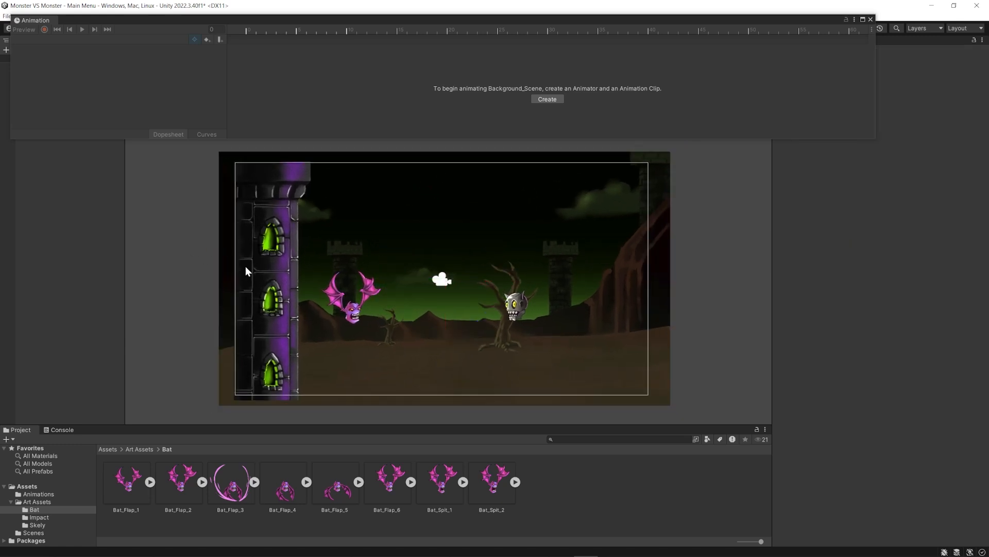
Remove the Bat_Flap_4 keyframe from the bat's Idle clip and space the remaining keyframes at frames 0, 10, 30, 45 and 51
click(362, 308)
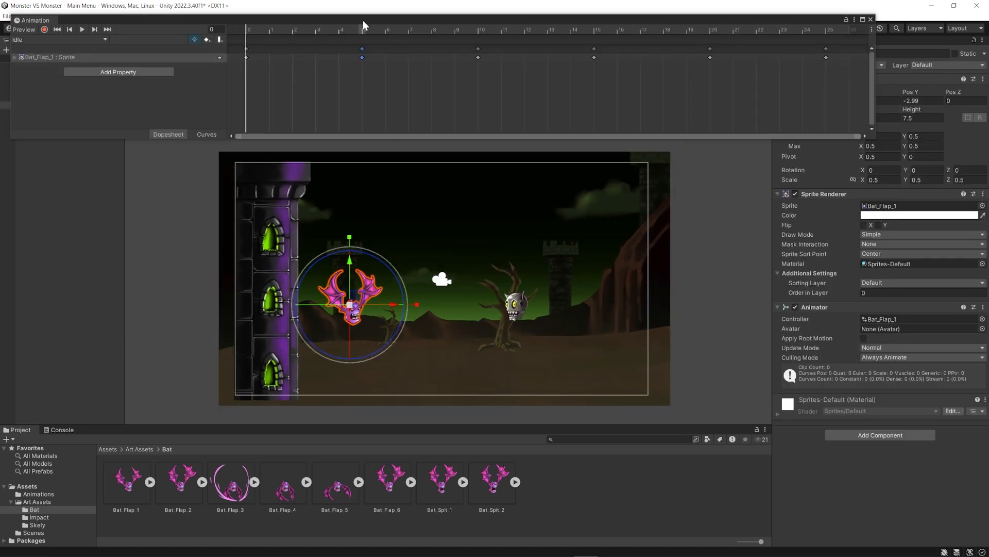
click(82, 30)
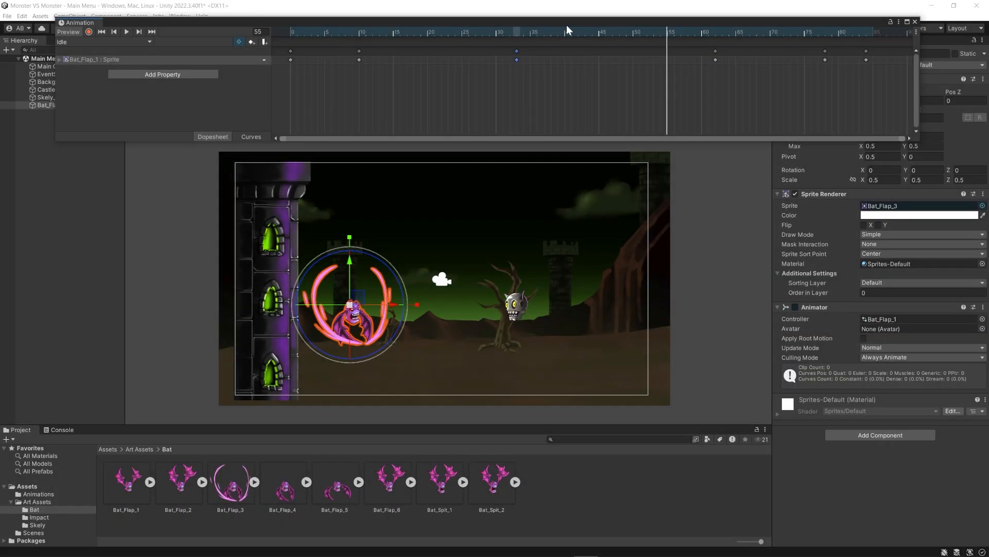
drag(553, 34, 716, 46)
scroll(425, 267, up, 3)
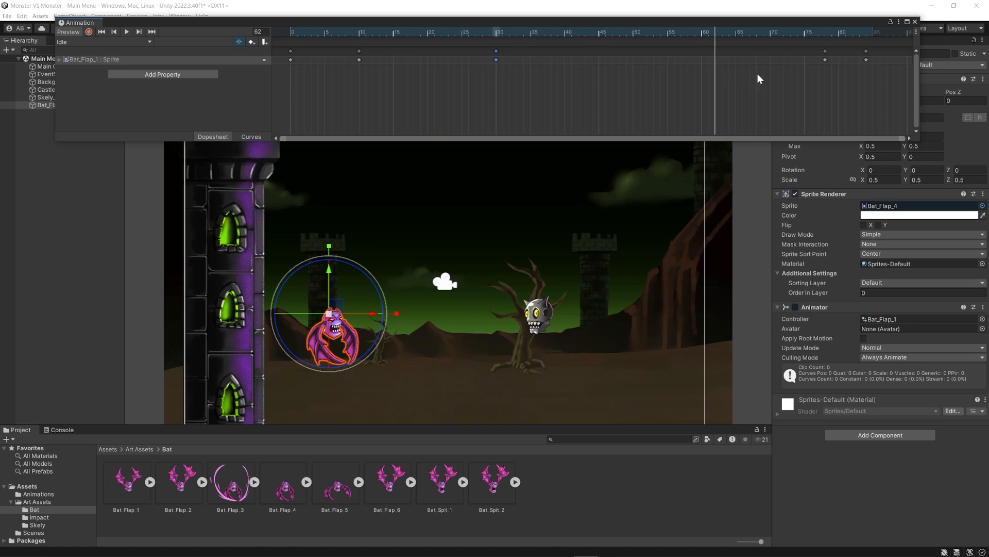
drag(758, 78, 172, 18)
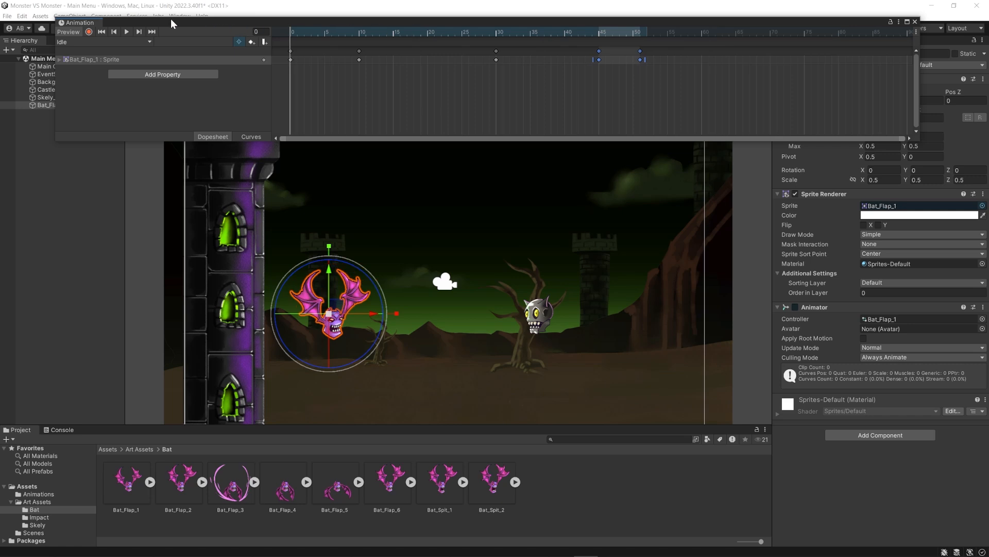
Reselect the bat in the scene and play its Idle clip to check the new keyframe timing
click(348, 94)
click(417, 180)
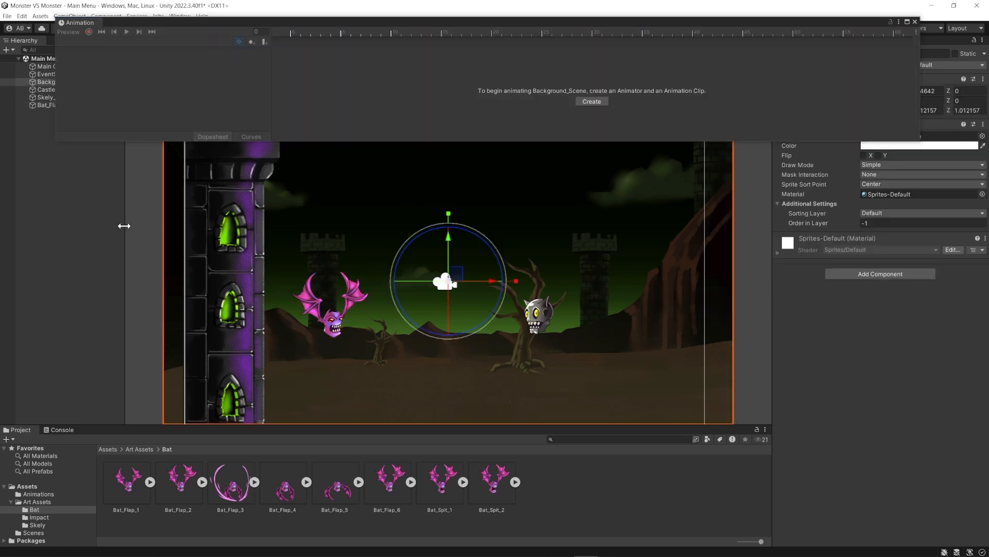
click(114, 238)
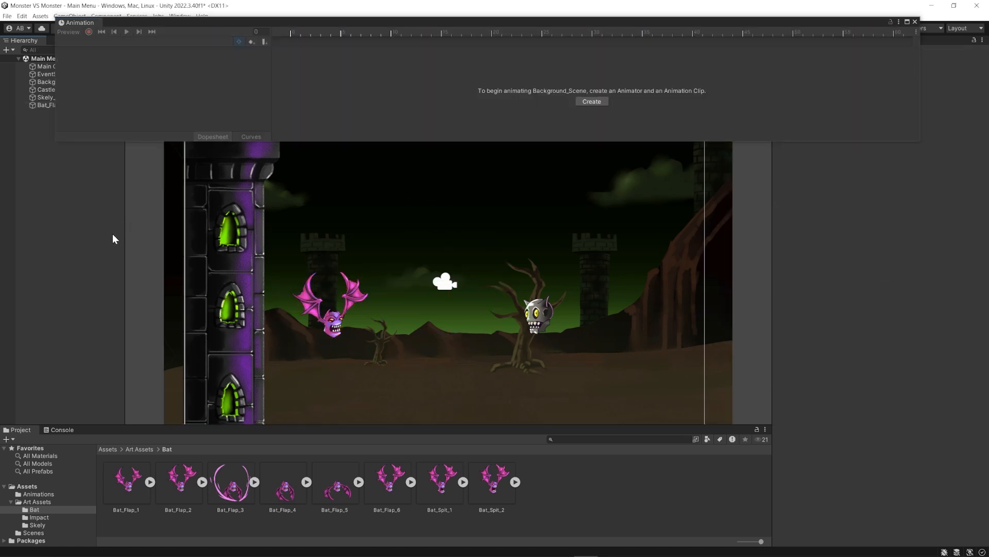
click(338, 326)
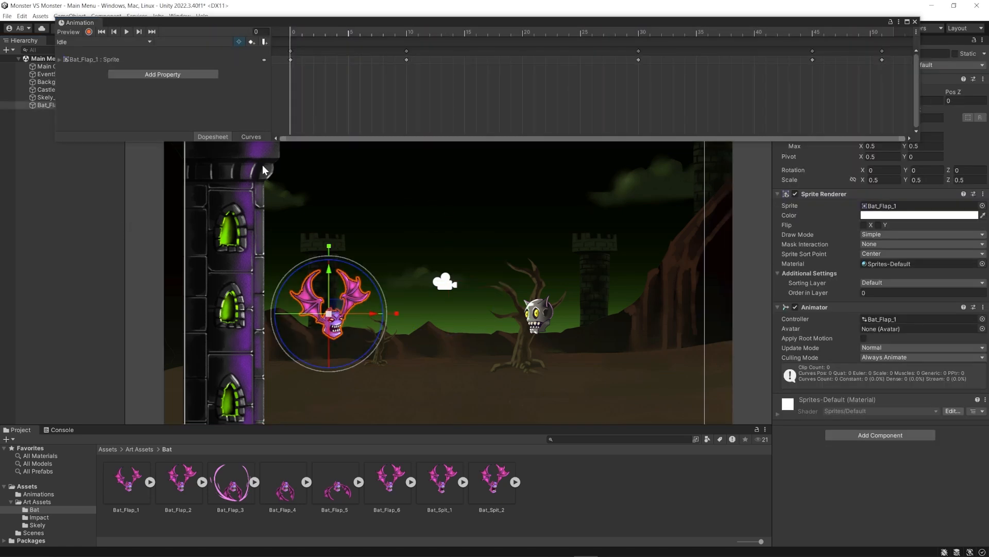
click(126, 32)
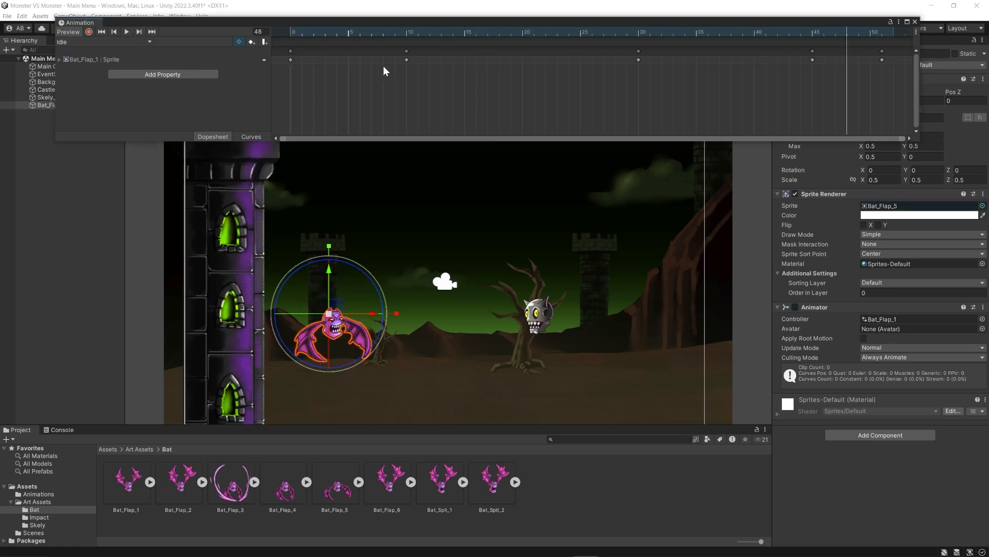
Select all keyframes of the Idle clip and scale their timing so that the last one falls on frame 41
scroll(416, 82, down, 4)
drag(369, 84, 734, 38)
drag(769, 73, 278, 46)
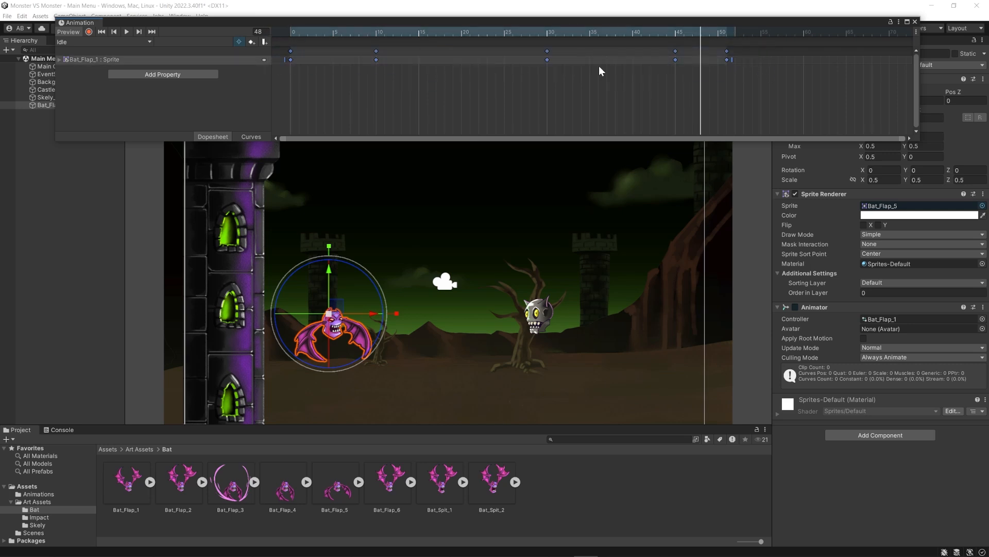
drag(730, 60, 549, 60)
key(space)
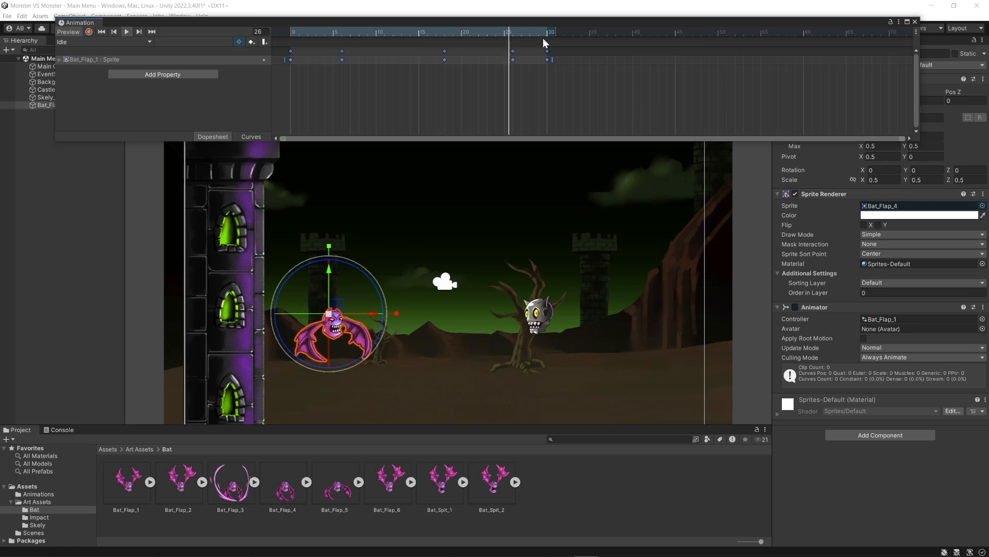
drag(552, 59, 649, 57)
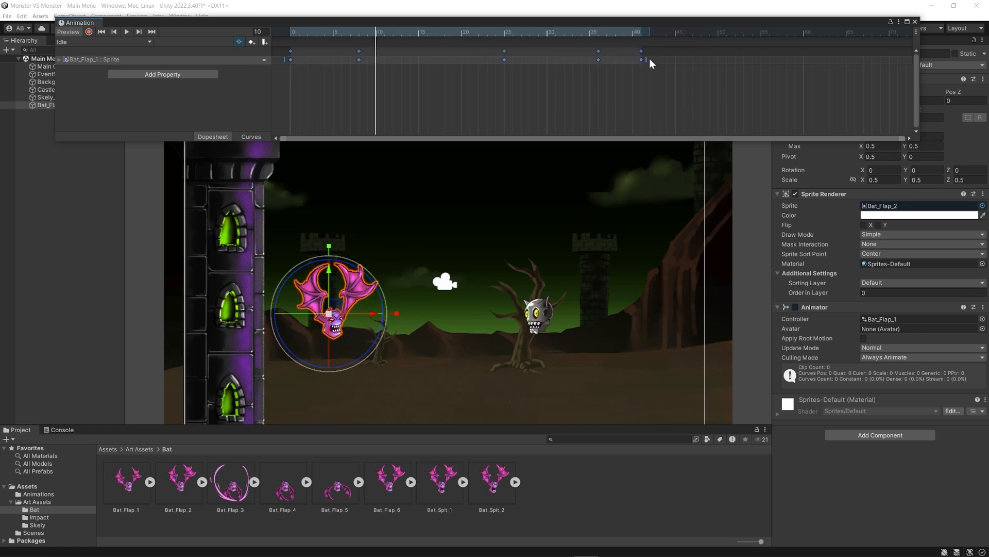
Scrub through the rescaled Idle clip, save the scene and close the Animation window
click(378, 33)
click(371, 71)
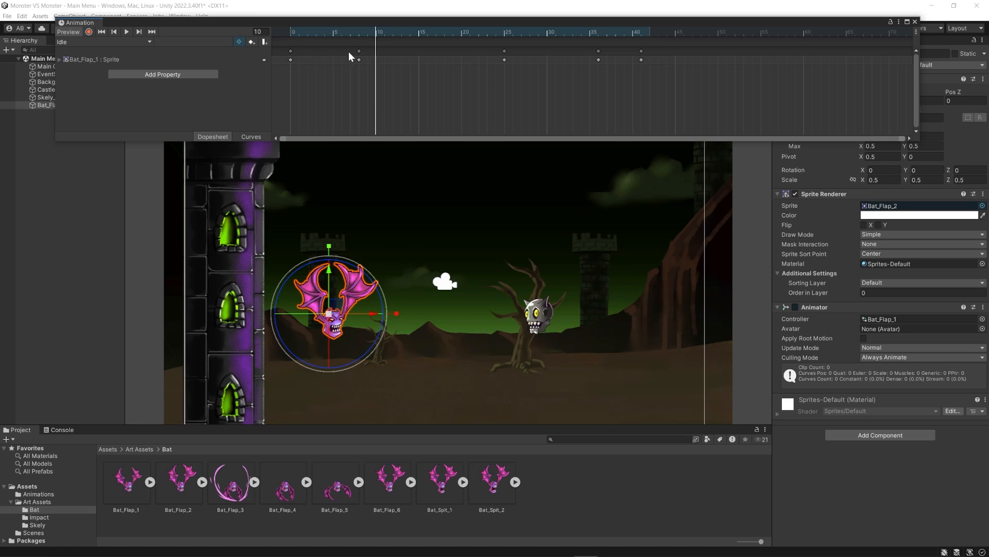
drag(371, 31, 658, 21)
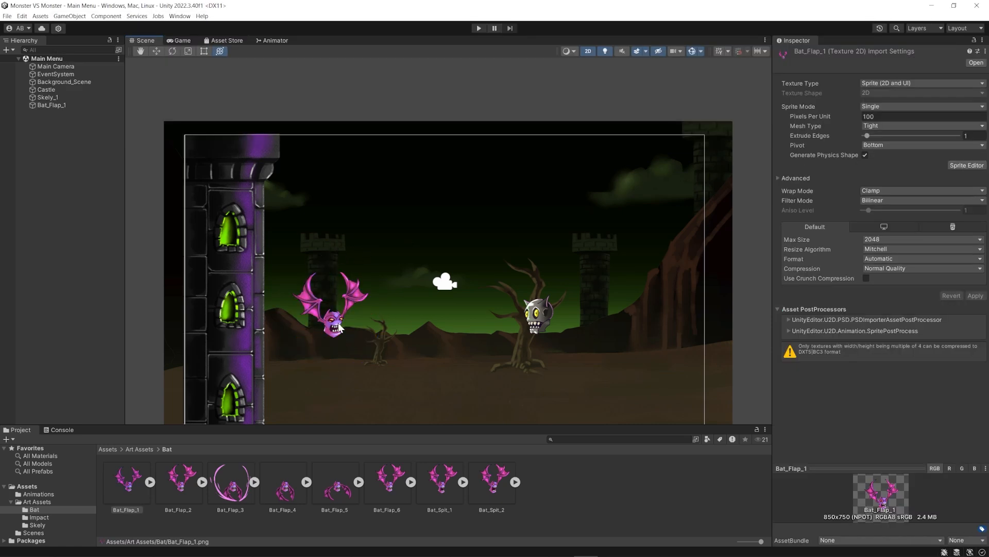
Select the Skely_1 skull in the scene and open the Skely sprite folder inside Art Assets
click(340, 325)
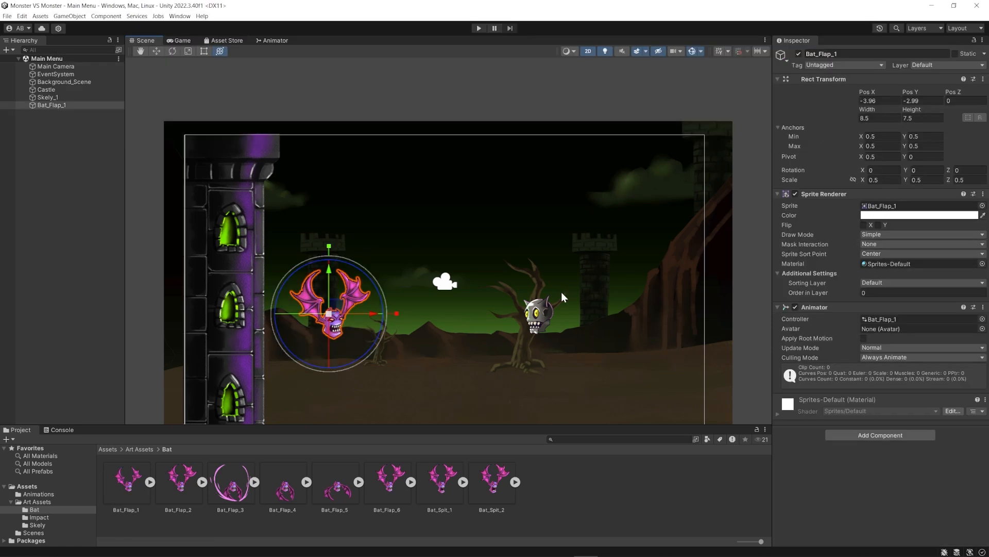
click(540, 313)
scroll(548, 340, up, 3)
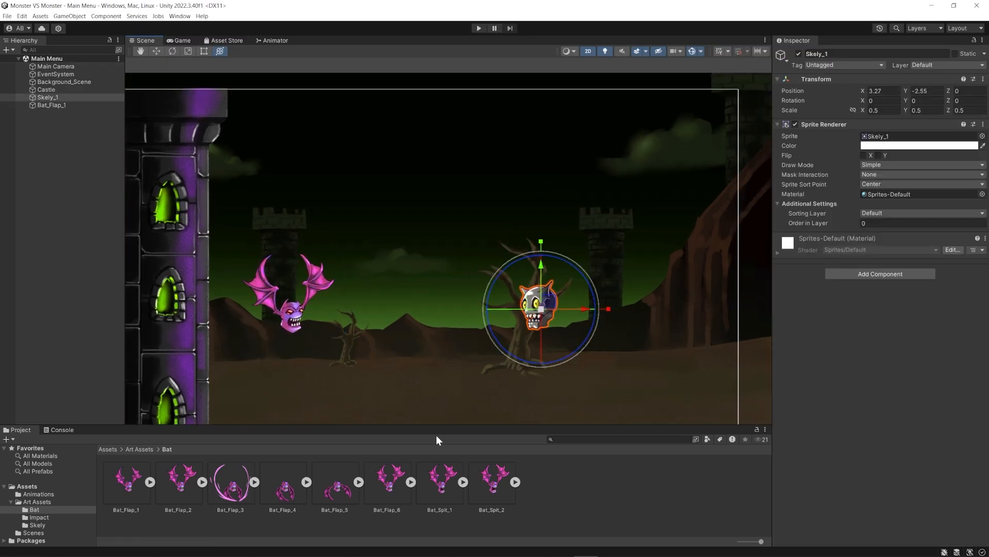
click(139, 449)
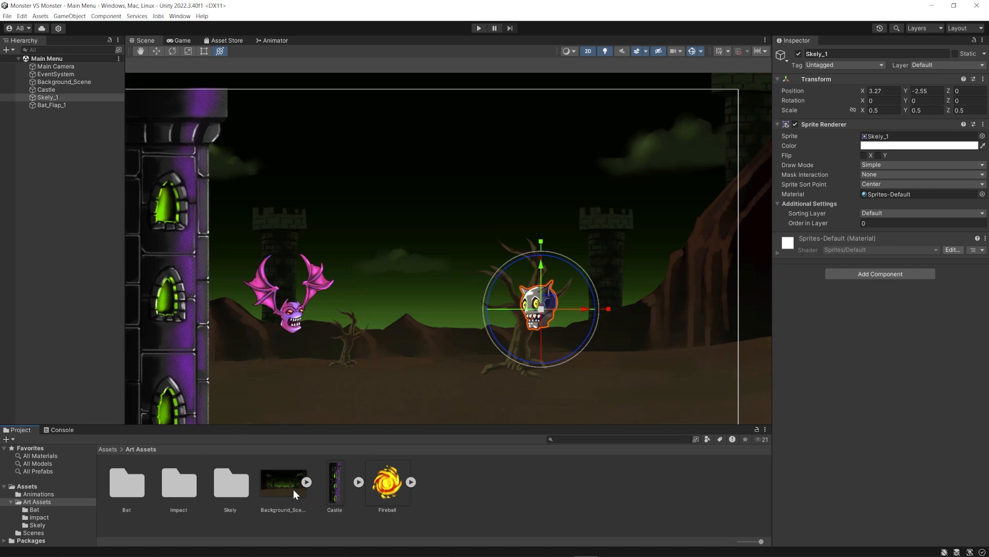
double_click(240, 484)
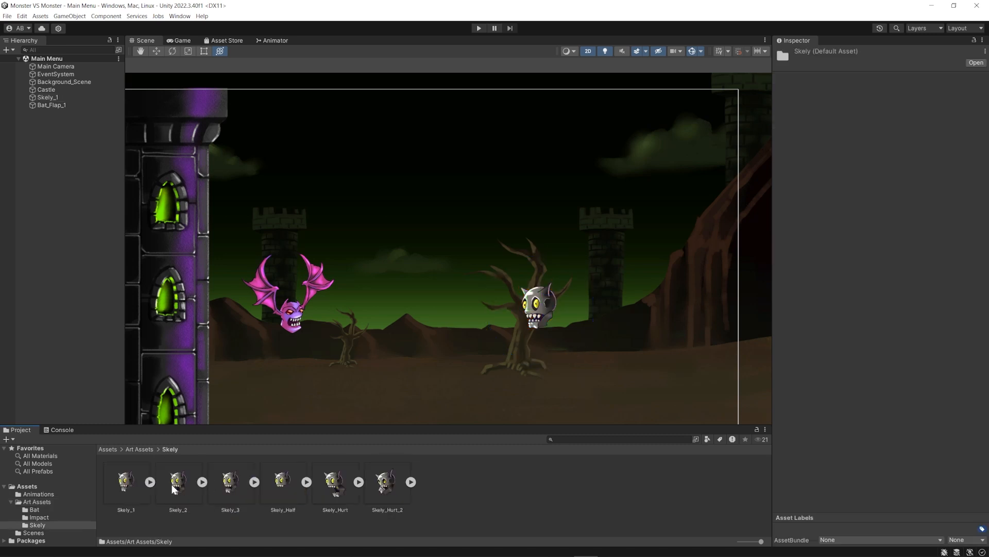
Select the Skely_1 skull in the scene, open the Animation window for it and start creating a clip
scroll(505, 393, down, 1)
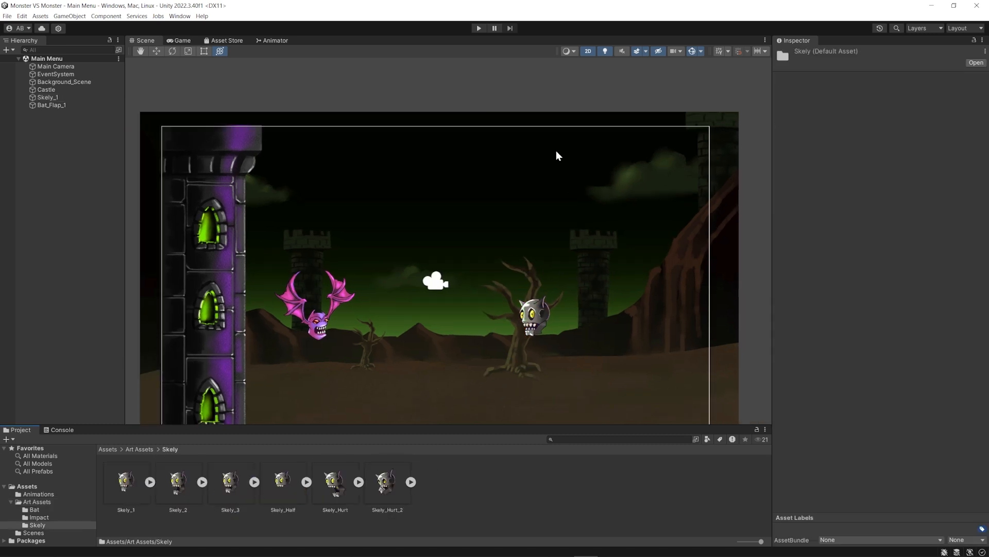
scroll(513, 95, up, 2)
scroll(503, 173, down, 2)
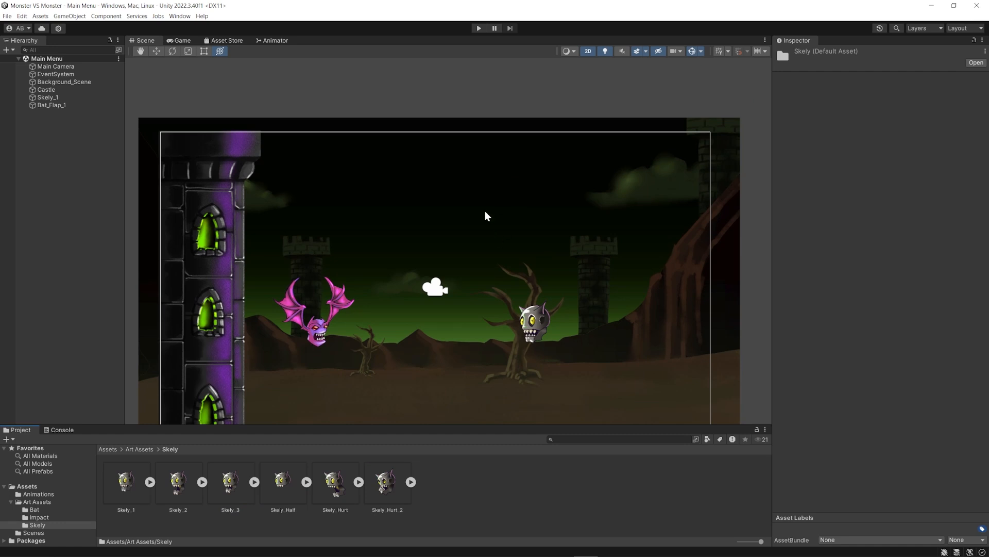
click(477, 146)
middle_drag(469, 245, 471, 192)
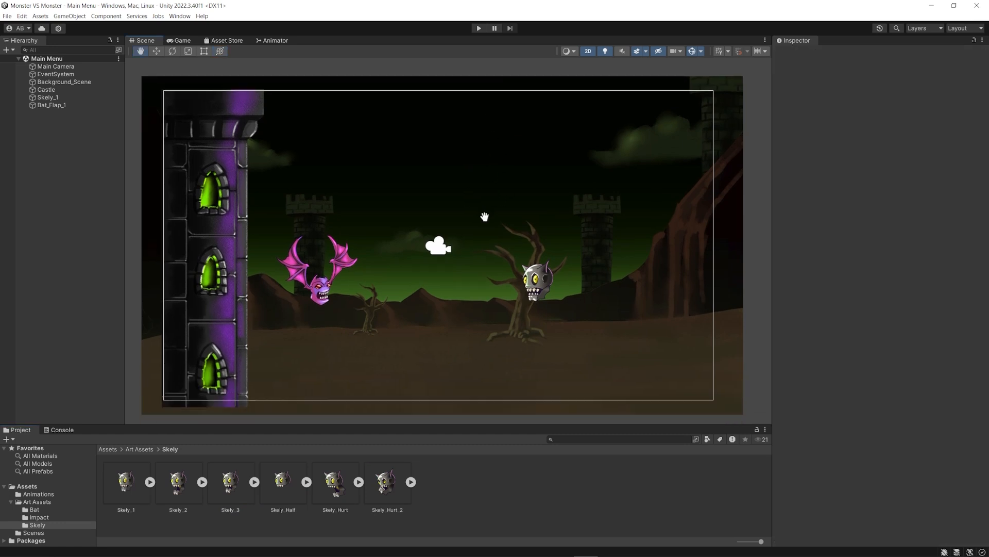
click(538, 282)
scroll(541, 304, up, 2)
scroll(547, 322, up, 2)
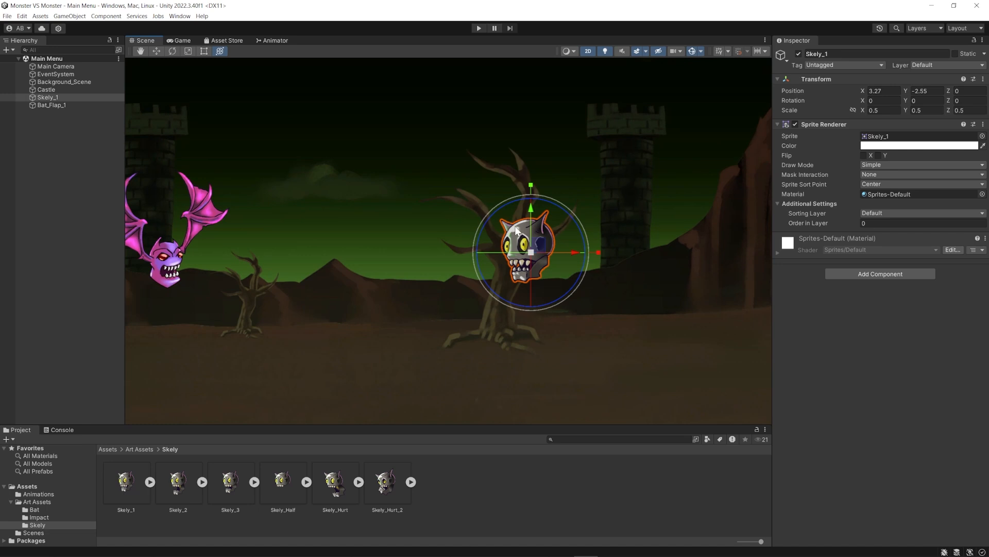
click(177, 17)
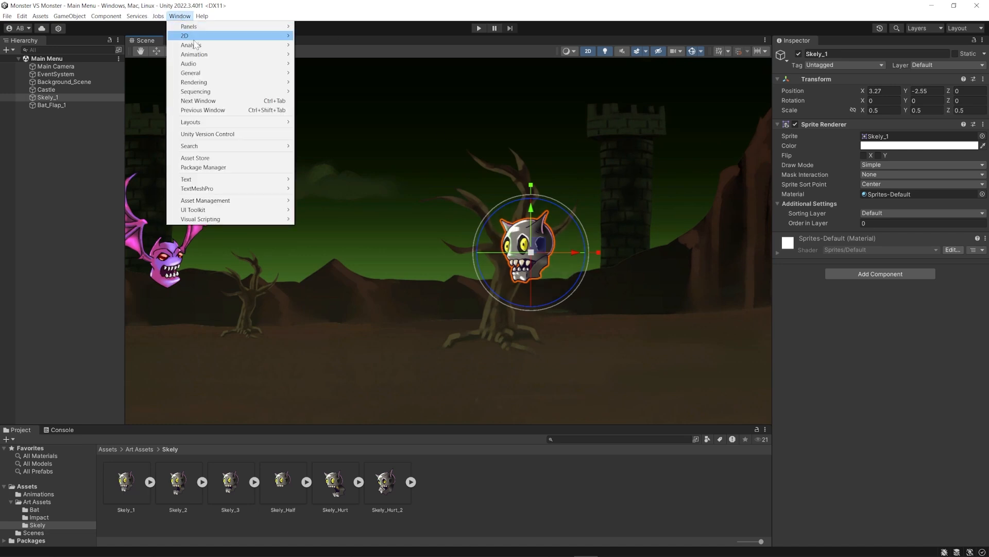
mouse_move(268, 57)
click(325, 54)
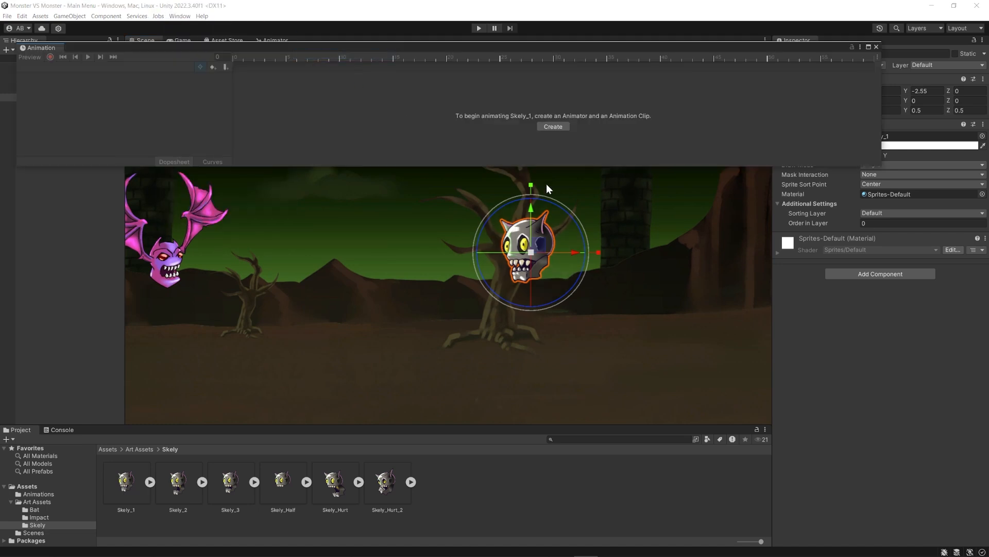
drag(464, 46, 501, 47)
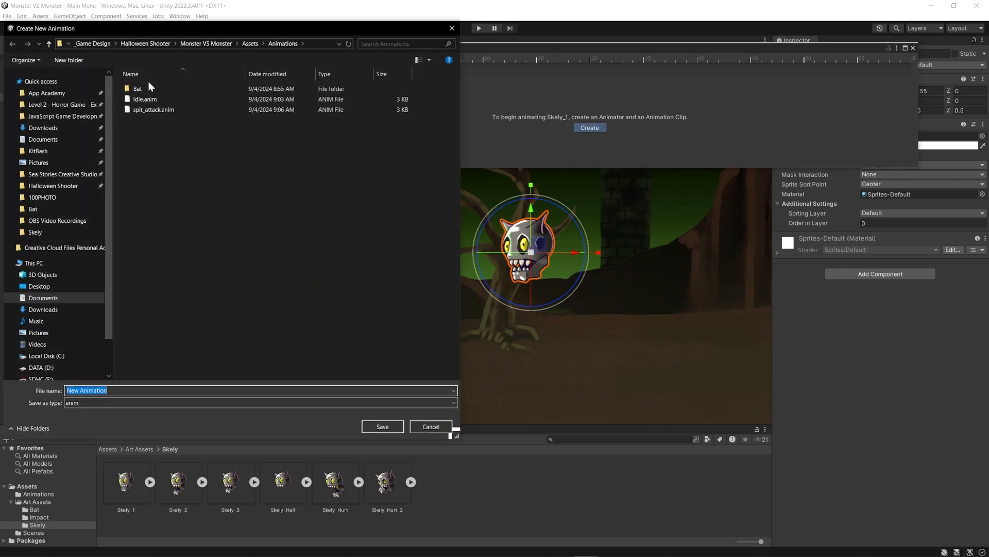
Move Idle.anim and spit_attack.anim into the Bat folder and create a Skely folder inside Animations
drag(146, 99, 140, 90)
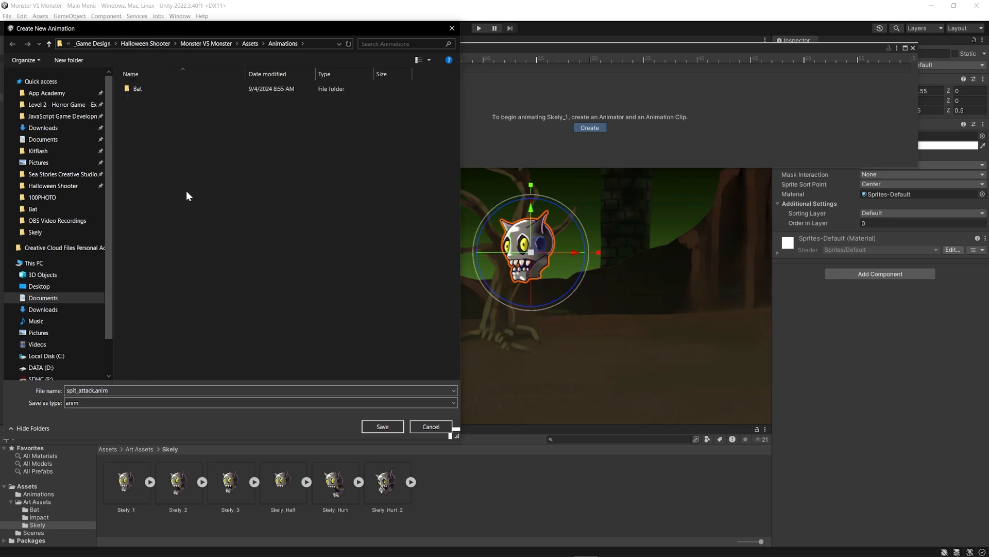
right_click(187, 191)
mouse_move(136, 337)
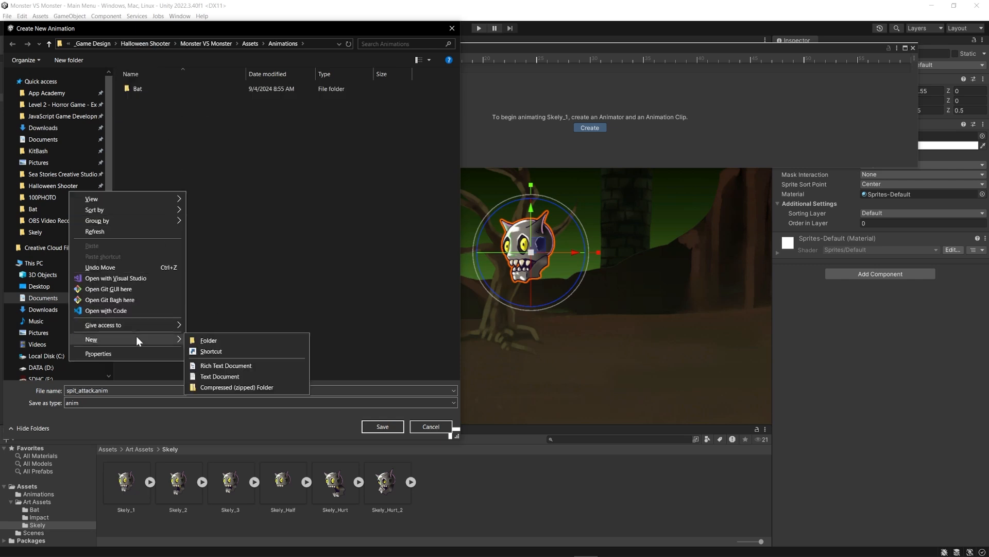
click(212, 342)
text(Skel)
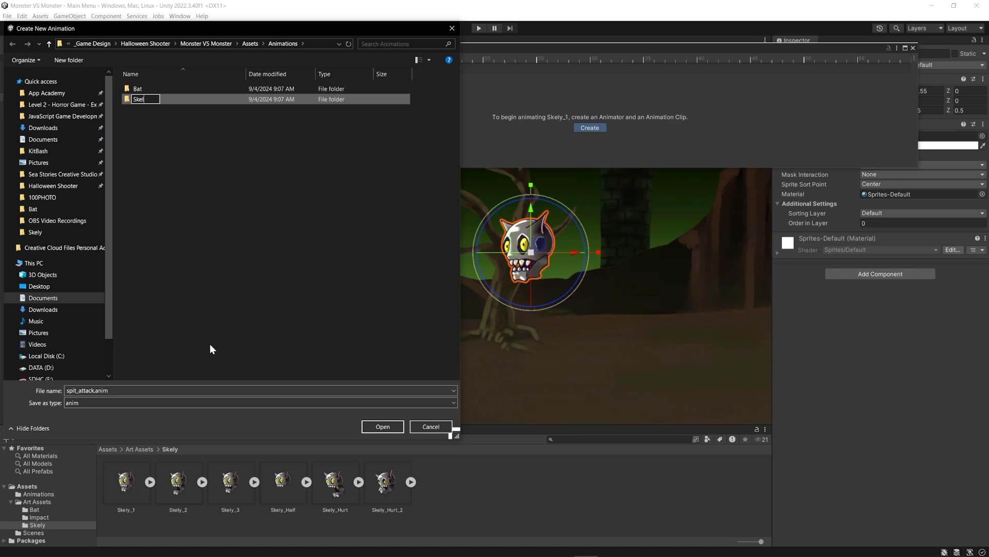
text(y)
key(Return)
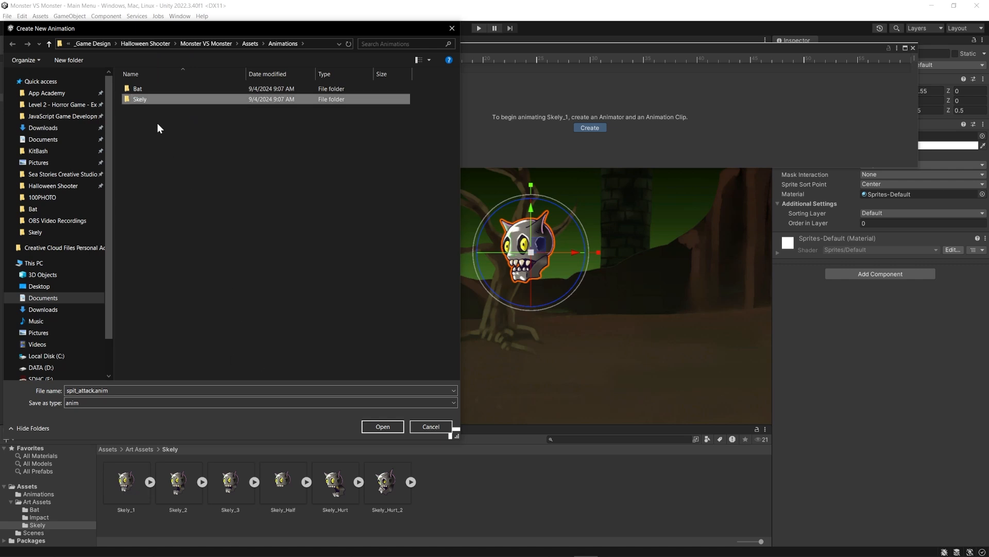
Save the skull's new animation clip as Idle in the Skely folder
double_click(141, 99)
click(96, 391)
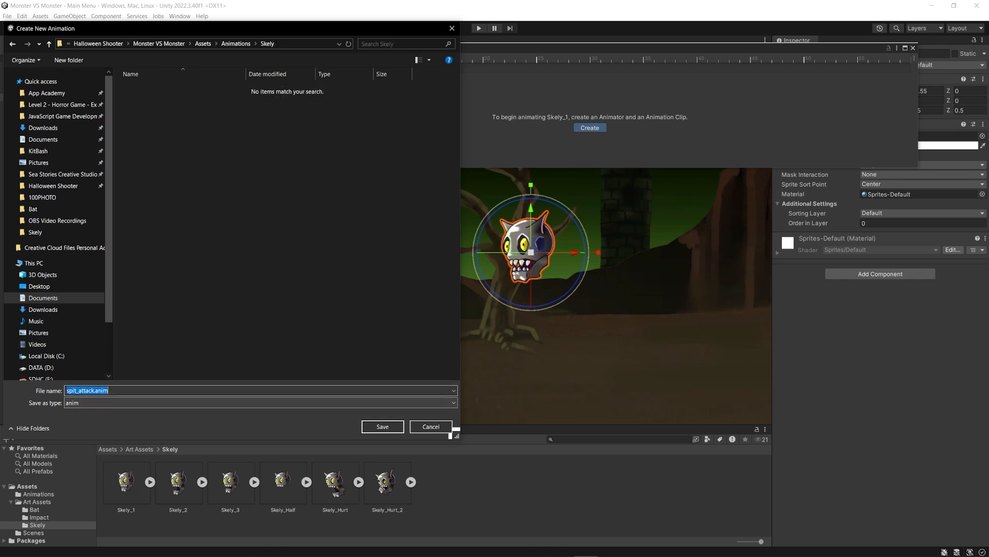
click(95, 390)
drag(94, 391, 21, 388)
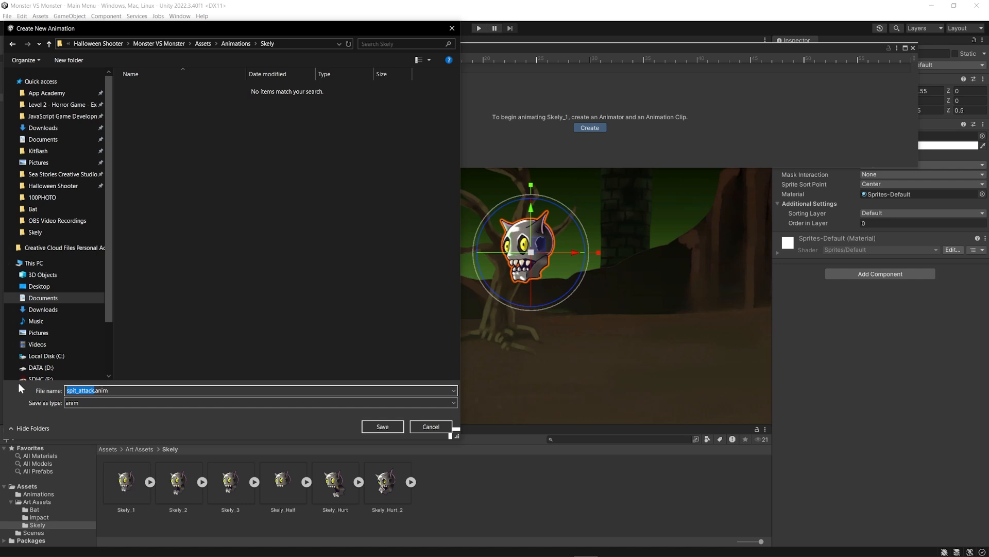
text(im)
key(Return)
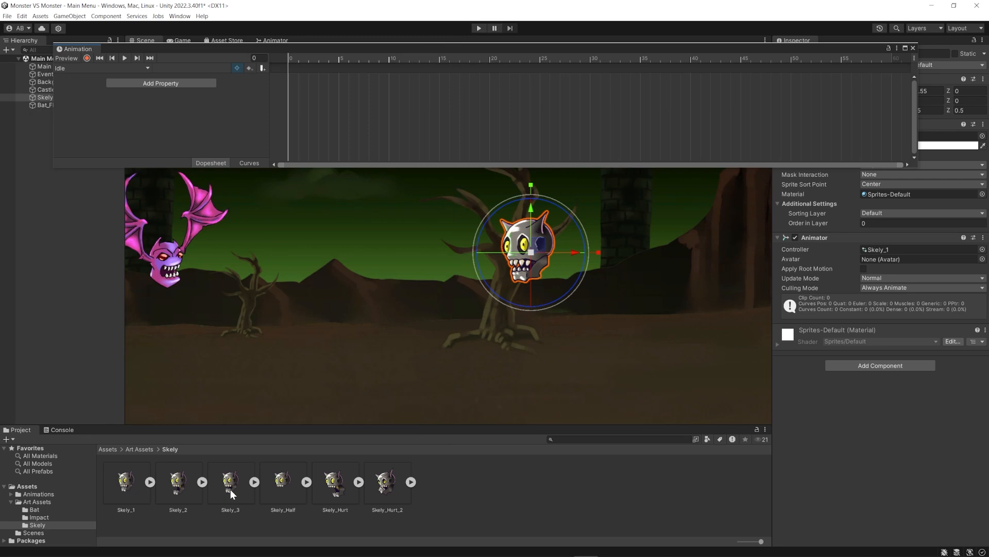
Fill the skull's Idle clip with Skely sprite keyframes at frames 0, 2, 4, 6 and 8, pasting copied keyframes for the return motion
drag(230, 489, 289, 70)
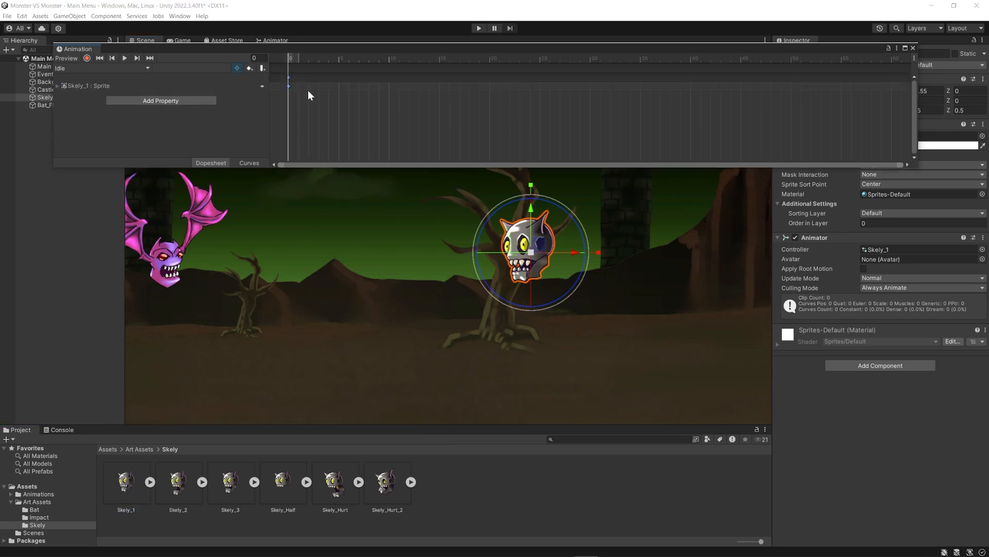
drag(228, 483, 308, 84)
drag(170, 485, 347, 89)
mouse_move(288, 54)
mouse_down()
mouse_move(346, 59)
mouse_move(277, 56)
mouse_move(345, 60)
mouse_move(305, 59)
mouse_move(346, 66)
mouse_move(339, 68)
mouse_move(340, 57)
mouse_move(294, 56)
mouse_move(333, 57)
mouse_move(297, 57)
mouse_move(321, 72)
mouse_move(327, 54)
mouse_move(376, 58)
mouse_move(296, 52)
mouse_up()
key(ctrl+v)
drag(297, 103, 385, 60)
click(369, 58)
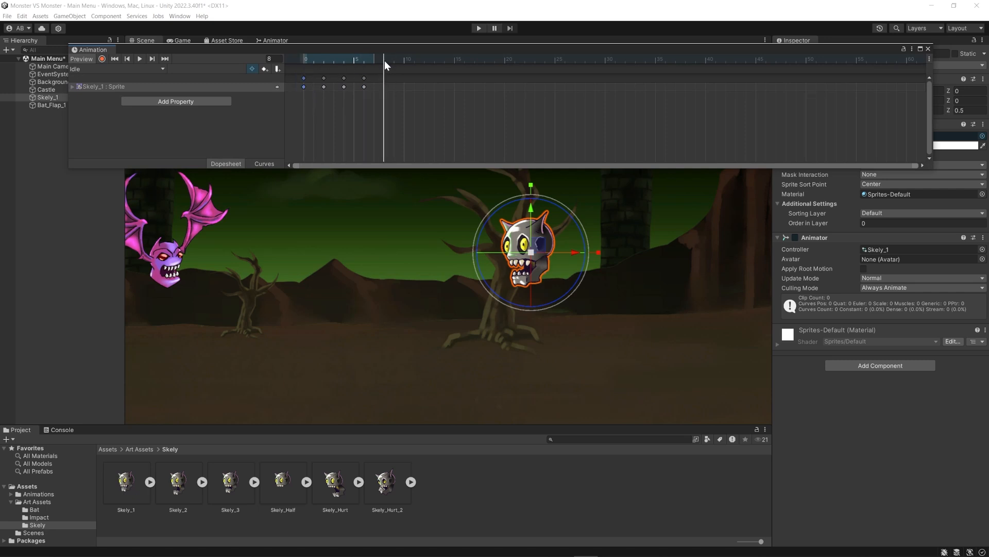
key(ctrl+v)
Scale the timing of all the skull's Idle keyframes so the last one falls on frame 20, and play the clip
click(305, 58)
drag(406, 110, 287, 61)
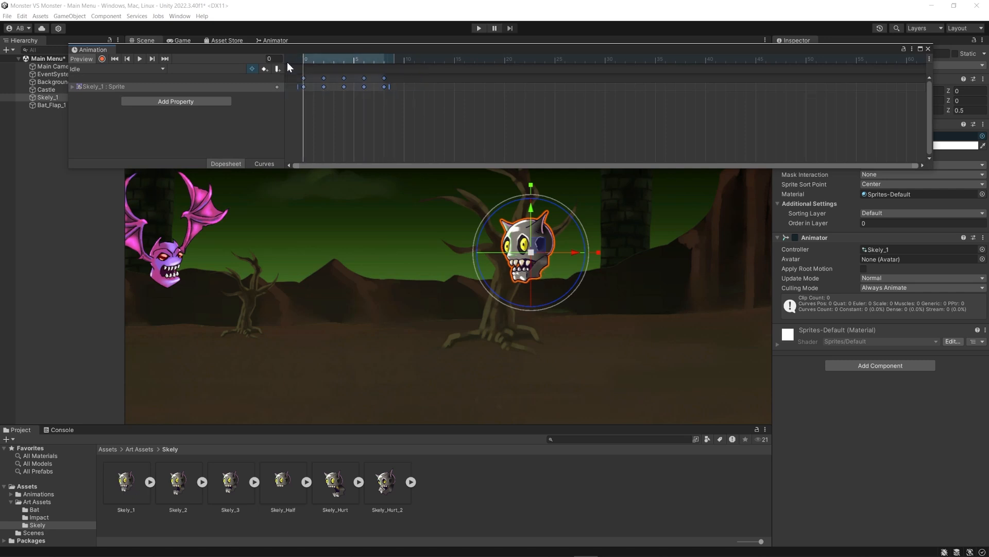
drag(388, 82, 503, 89)
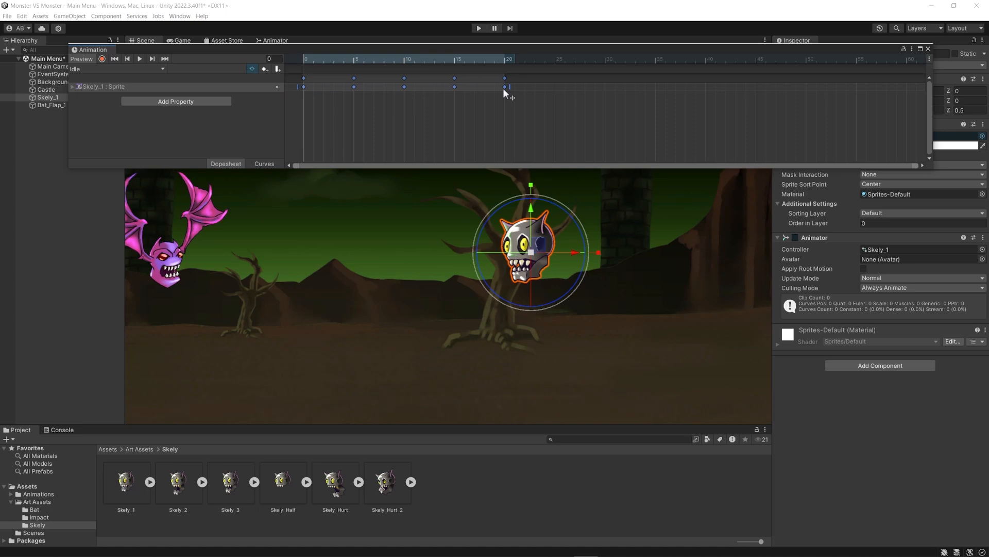
click(141, 59)
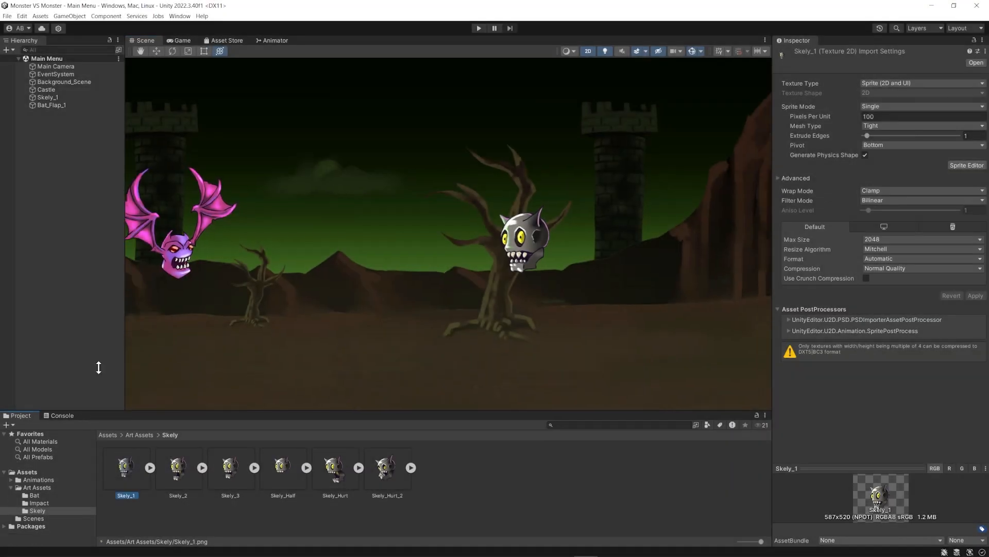
Enlarge the Project area, open the Skely folder inside Animations and delete the Half clip
drag(99, 367, 96, 315)
click(62, 384)
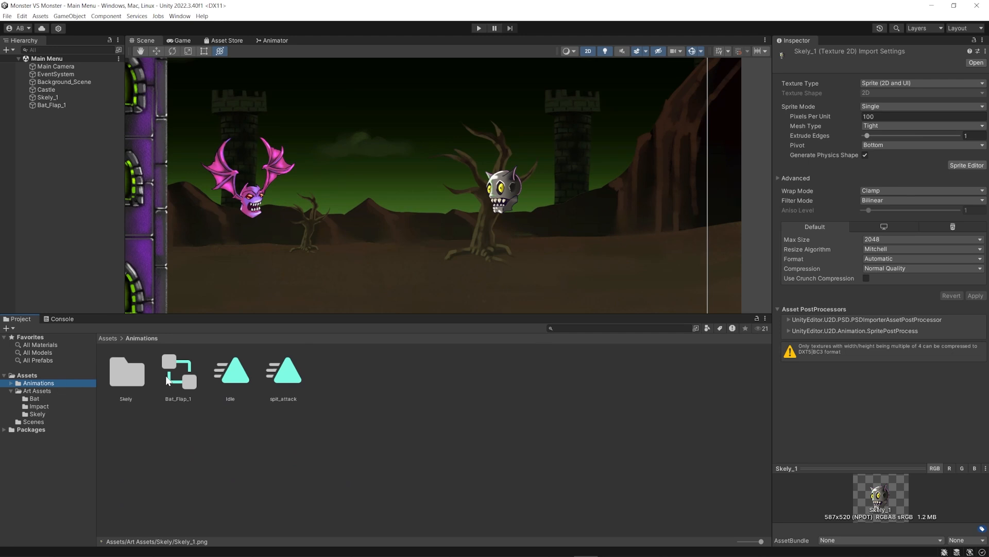
double_click(122, 372)
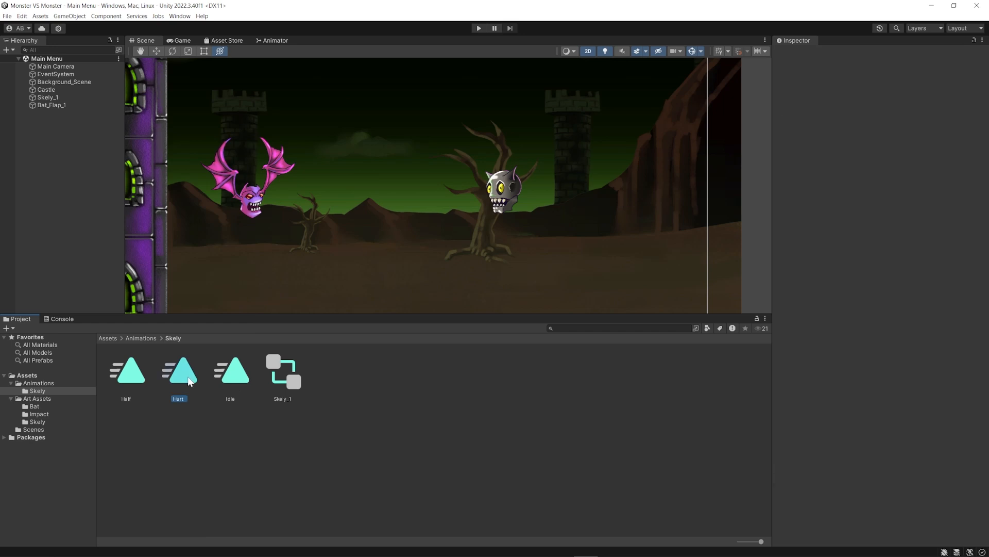
click(136, 382)
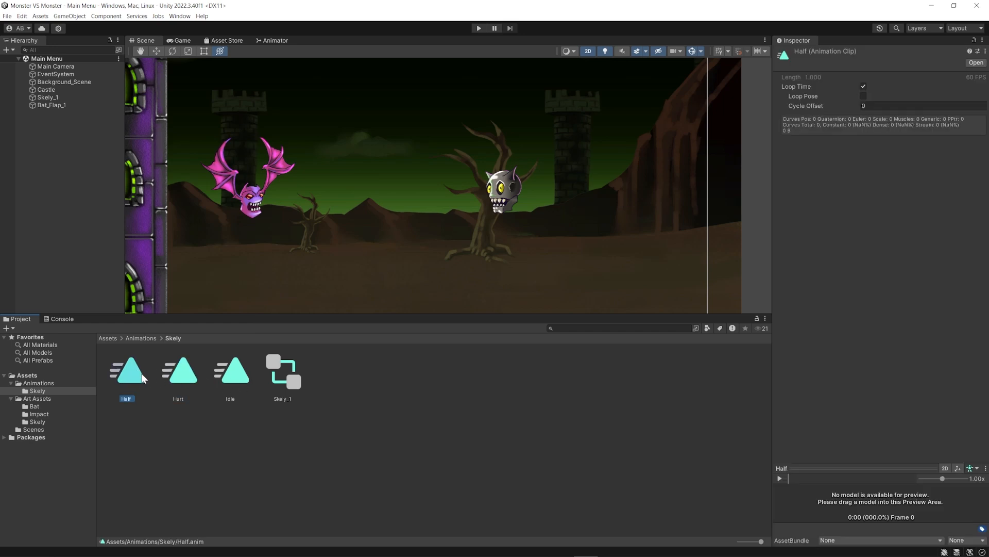
right_click(130, 382)
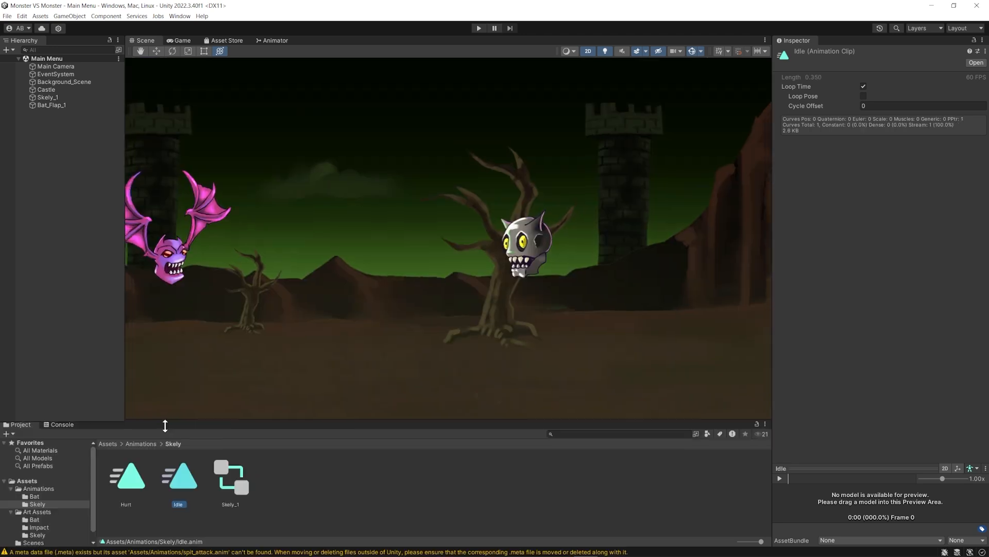
Move the Bat_Flap_1 controller into the Bat folder inside Animations and open that folder
drag(164, 421, 171, 374)
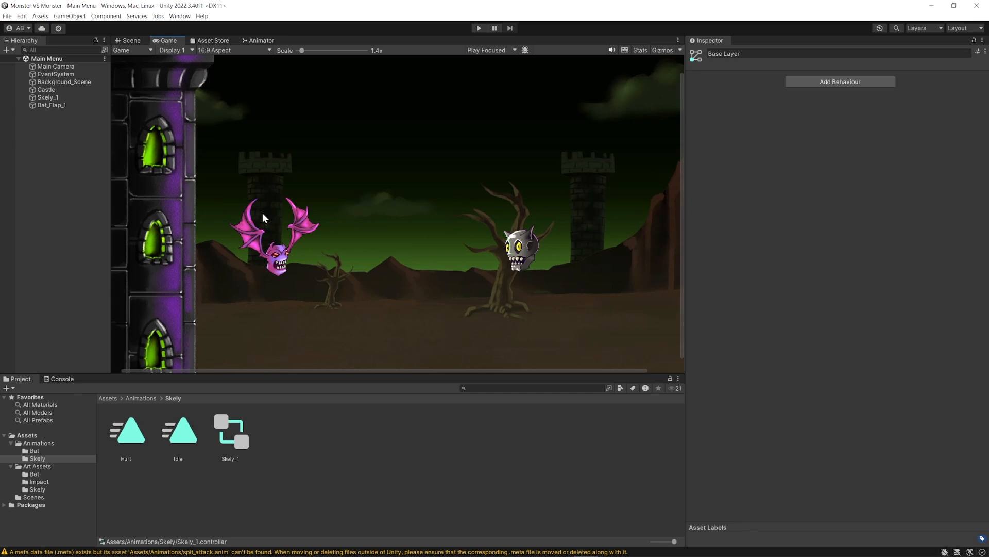
click(141, 399)
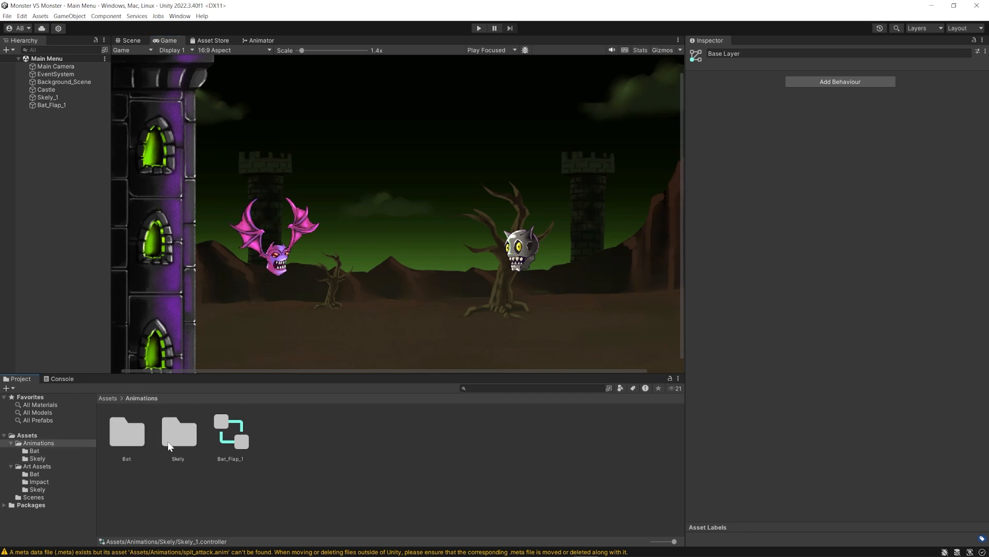
drag(238, 444, 122, 437)
double_click(124, 437)
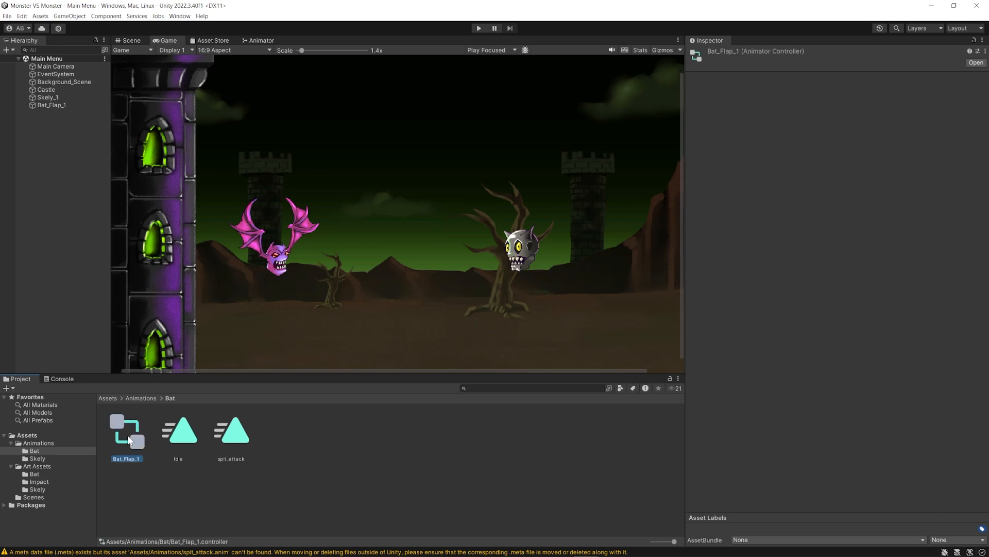
Open the Bat_Flap_1 controller in the Animator and spread out the Idle, spit_attack, Any State and Entry nodes
double_click(128, 435)
drag(367, 178, 444, 149)
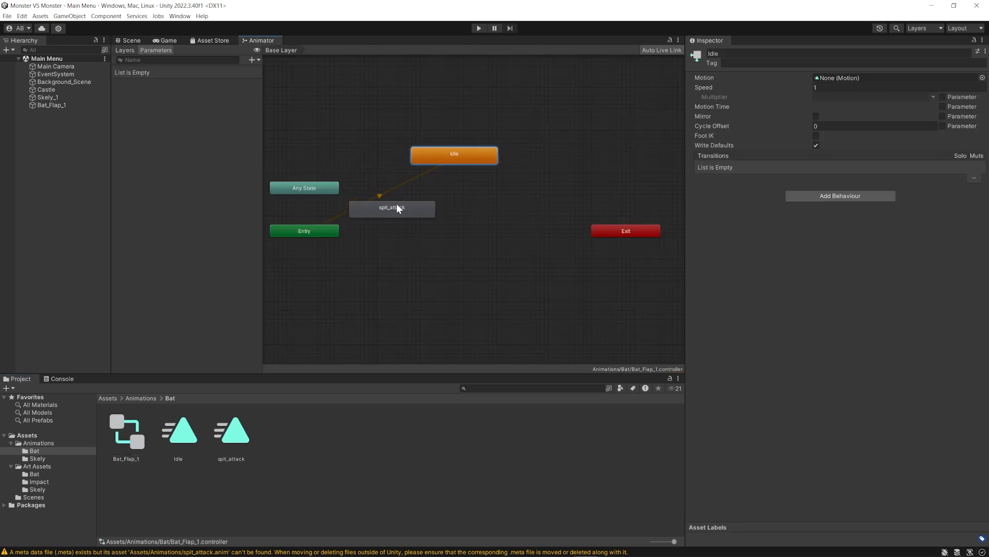
drag(396, 204, 508, 235)
drag(470, 158, 453, 162)
drag(308, 187, 312, 168)
drag(505, 237, 488, 238)
scroll(405, 218, up, 3)
scroll(404, 219, down, 5)
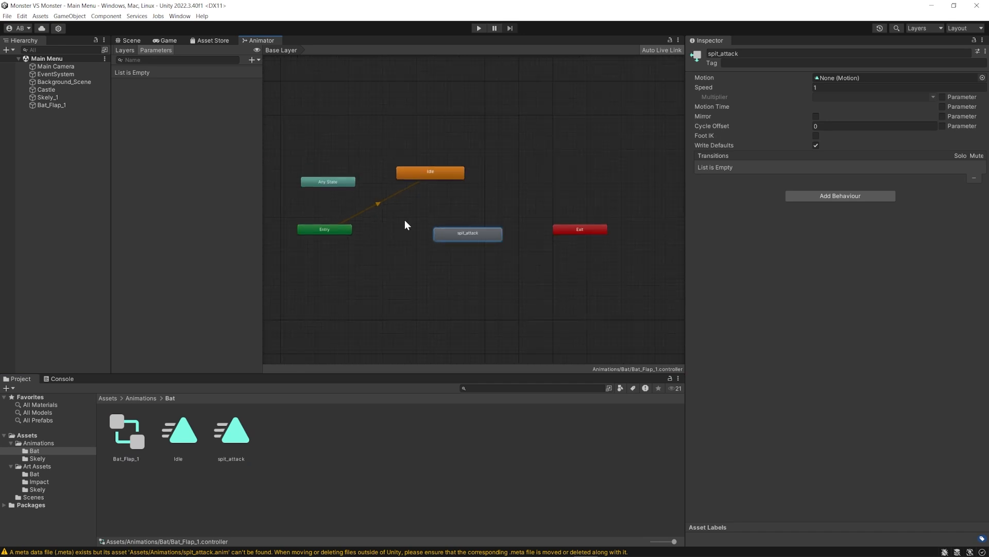
scroll(404, 220, up, 3)
drag(316, 233, 344, 242)
mouse_move(447, 163)
mouse_down()
mouse_move(469, 163)
mouse_move(453, 162)
mouse_up()
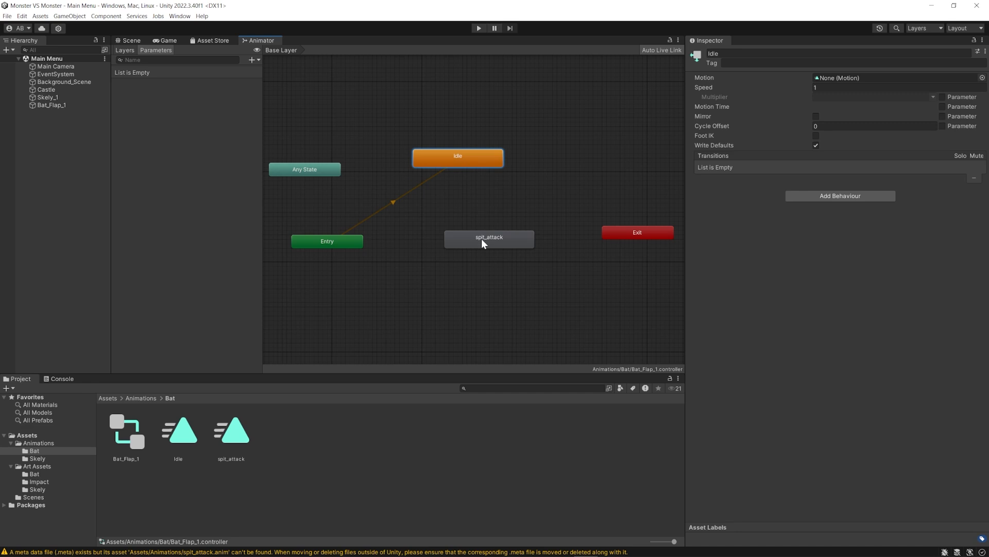
drag(465, 166, 450, 162)
Make a transition from the Idle state to spit_attack and move spit_attack slightly lower
right_click(450, 163)
click(465, 167)
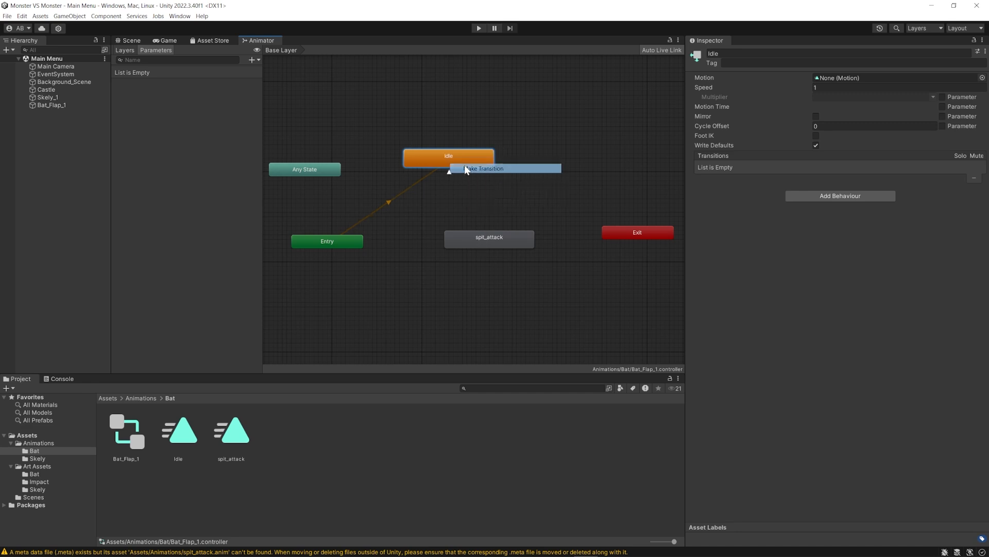
click(474, 239)
drag(505, 239, 499, 253)
scroll(412, 245, up, 3)
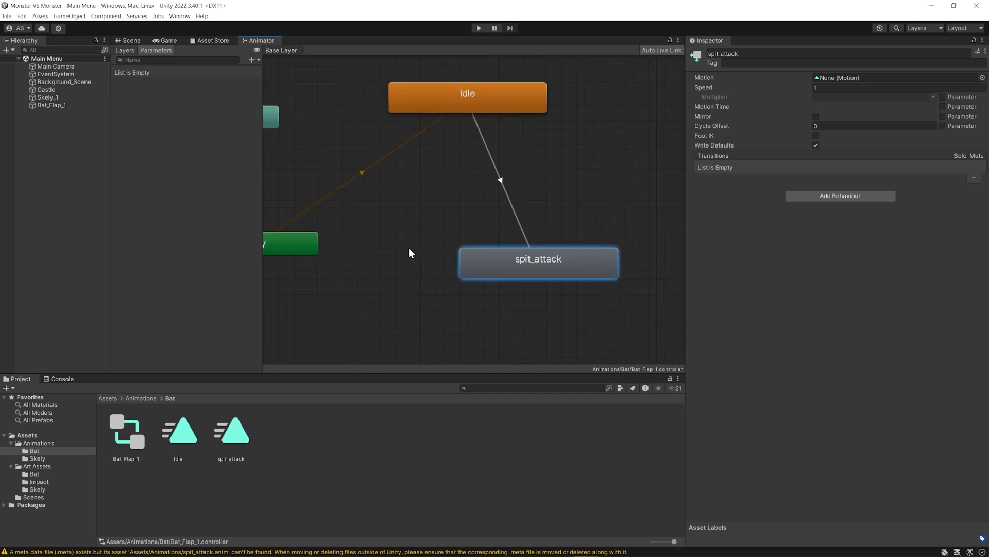
scroll(409, 247, down, 4)
Narrow the parameter area and make a return transition from the spit_attack state to Idle
drag(263, 139, 208, 139)
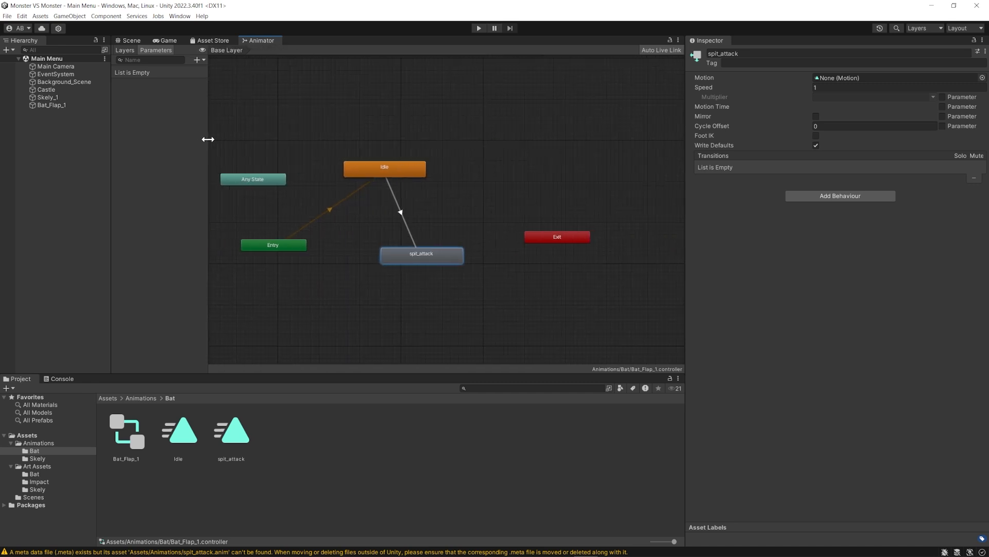
scroll(376, 172, up, 2)
drag(346, 115, 376, 116)
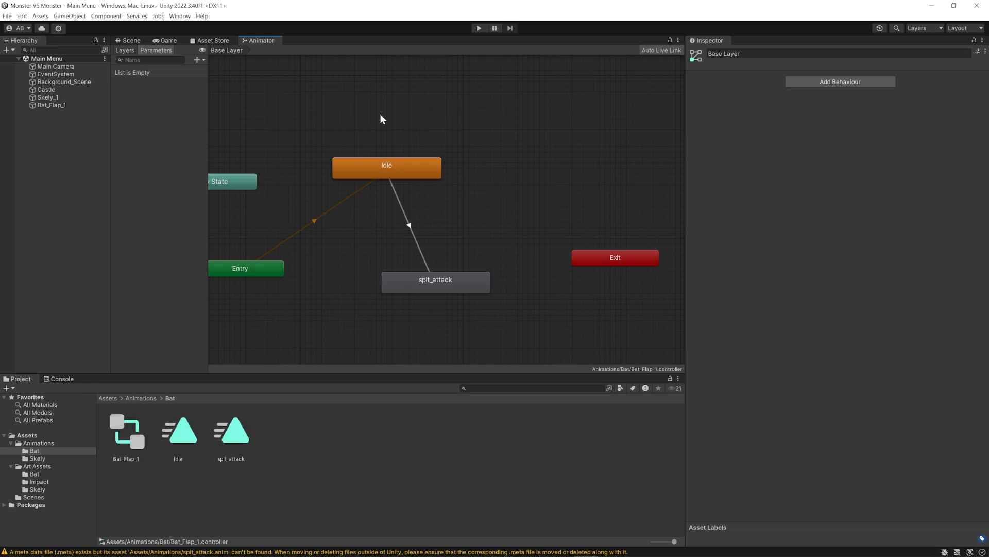
middle_drag(380, 117, 476, 122)
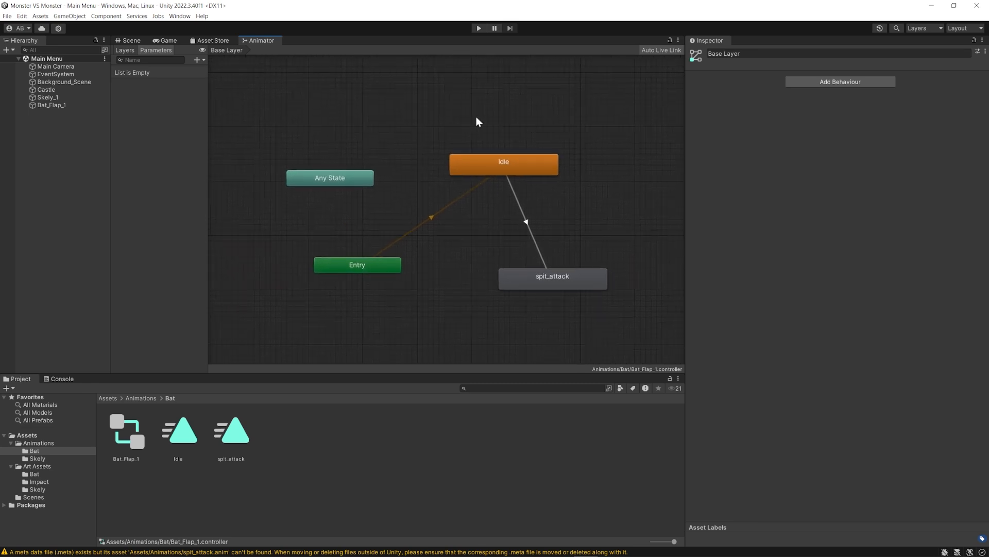
click(508, 168)
right_click(583, 283)
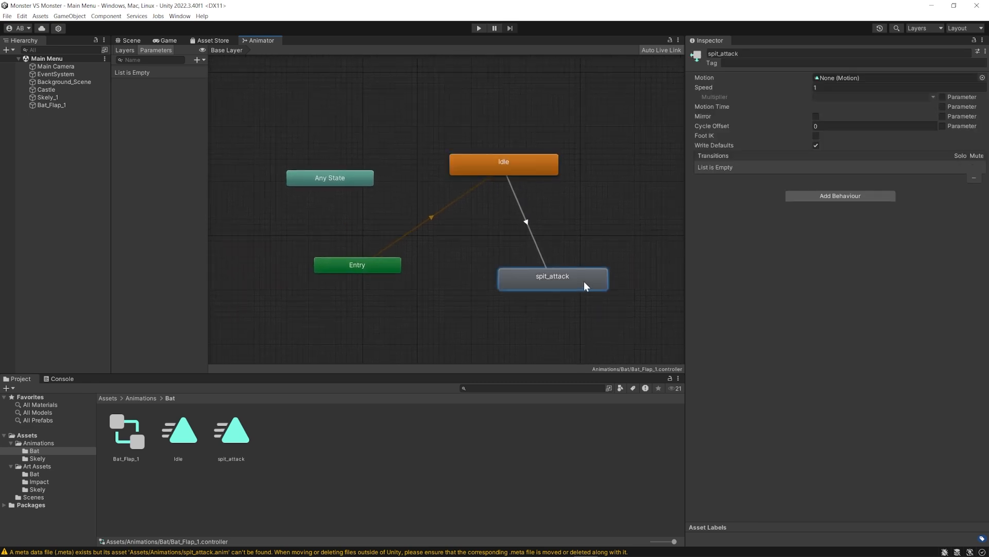
click(605, 285)
click(512, 165)
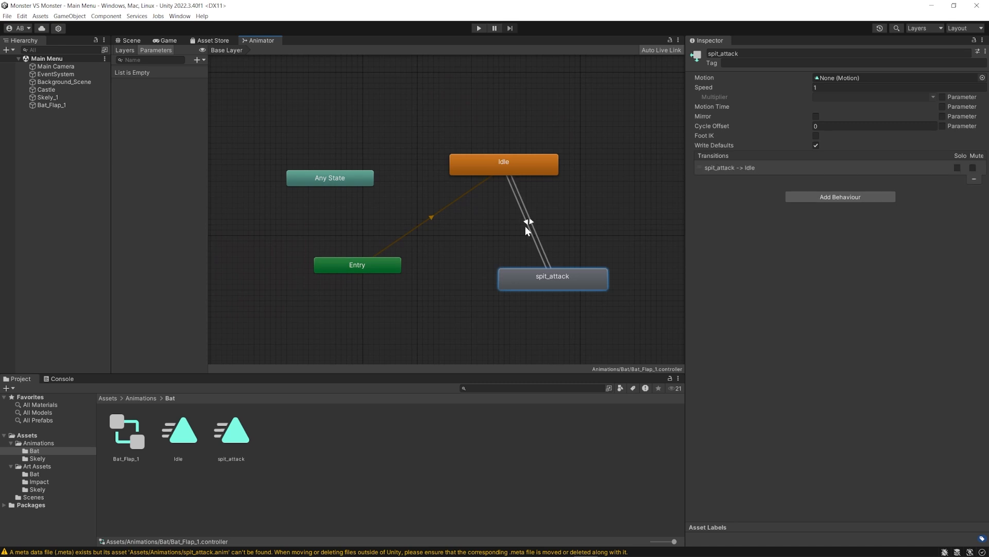
Select the Idle to spit_attack transition and add a Trigger parameter named Attack to the bat's Animator
click(524, 218)
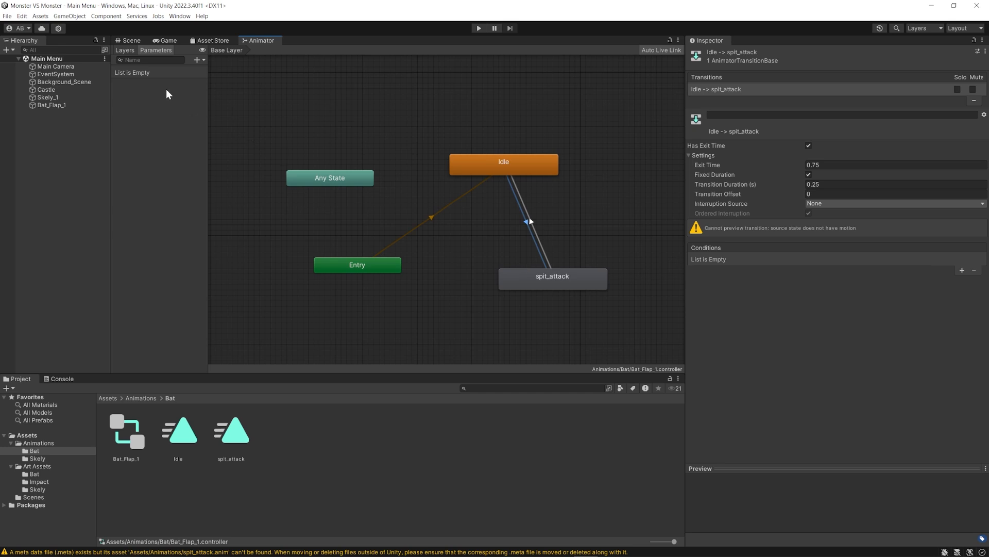
drag(207, 79, 288, 79)
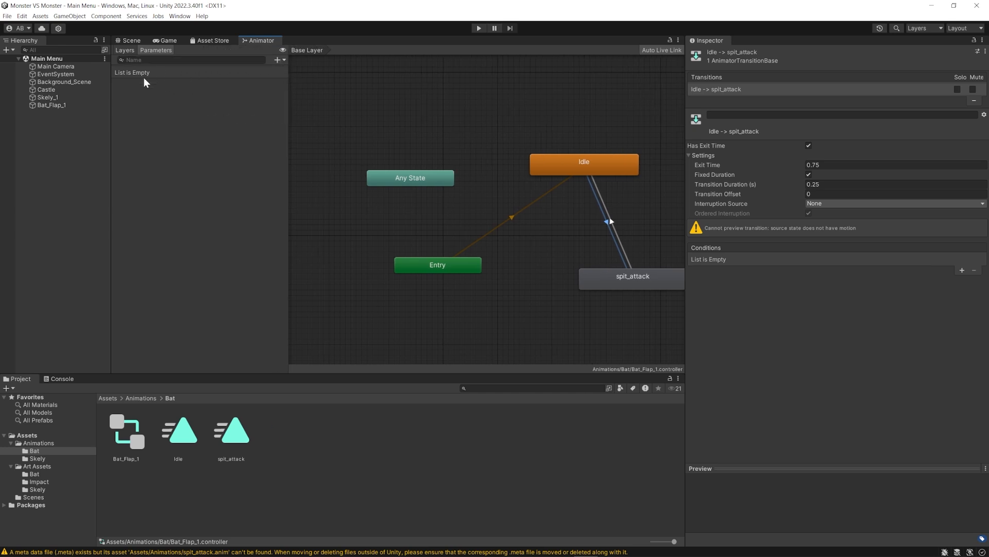
click(281, 59)
click(293, 98)
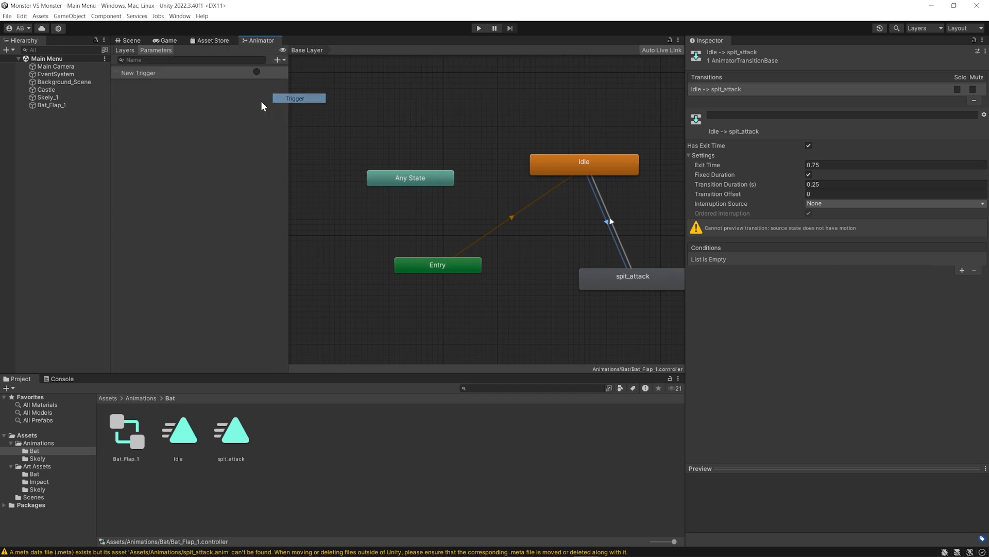
text(A)
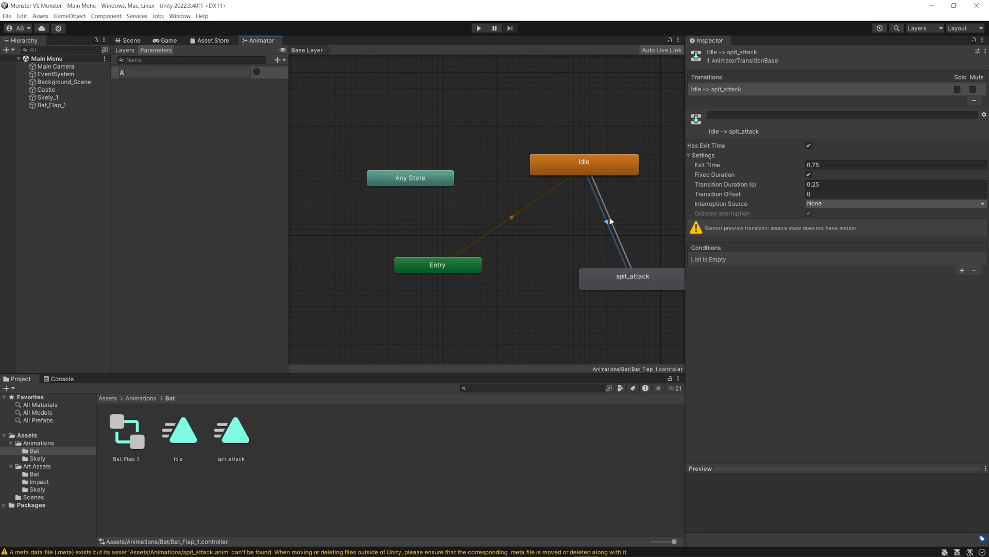
text(ttack)
key(Return)
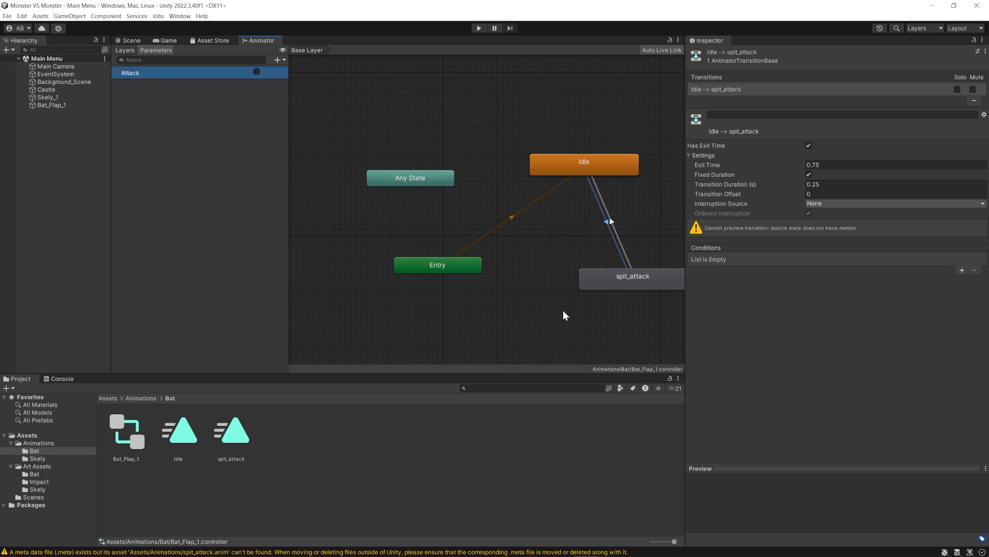
Turn off Has Exit Time and Fixed Duration for the Idle to spit_attack transition
drag(288, 250, 239, 249)
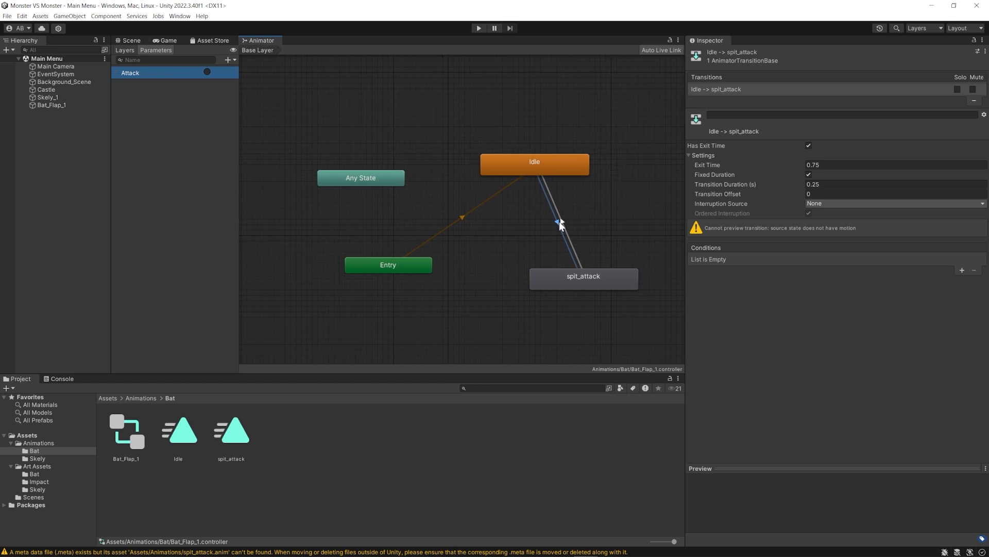
click(808, 146)
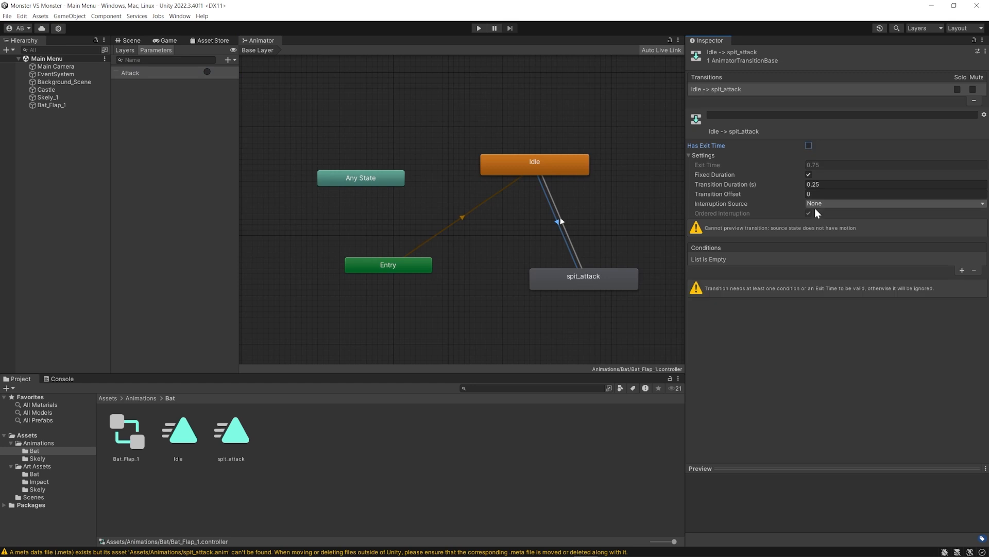
click(809, 174)
Turn off Has Exit Time for the spit_attack to Idle transition and recheck both transitions before deselecting them
click(562, 223)
click(809, 146)
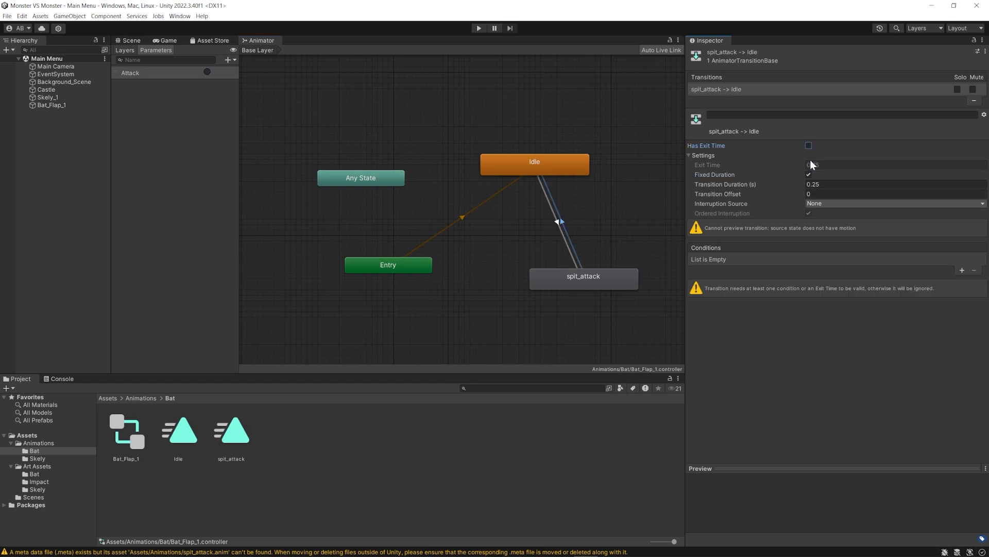
click(543, 179)
click(557, 222)
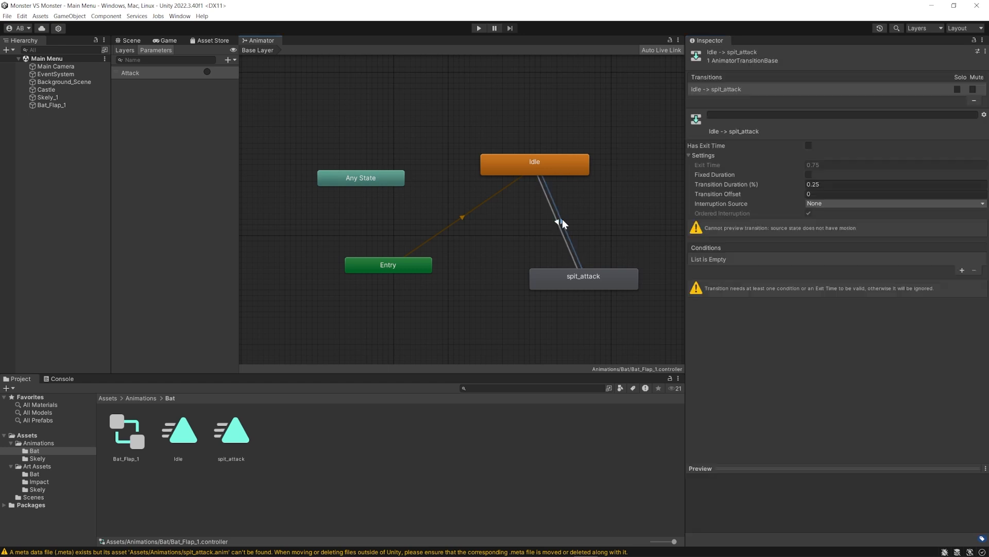
click(562, 219)
click(505, 153)
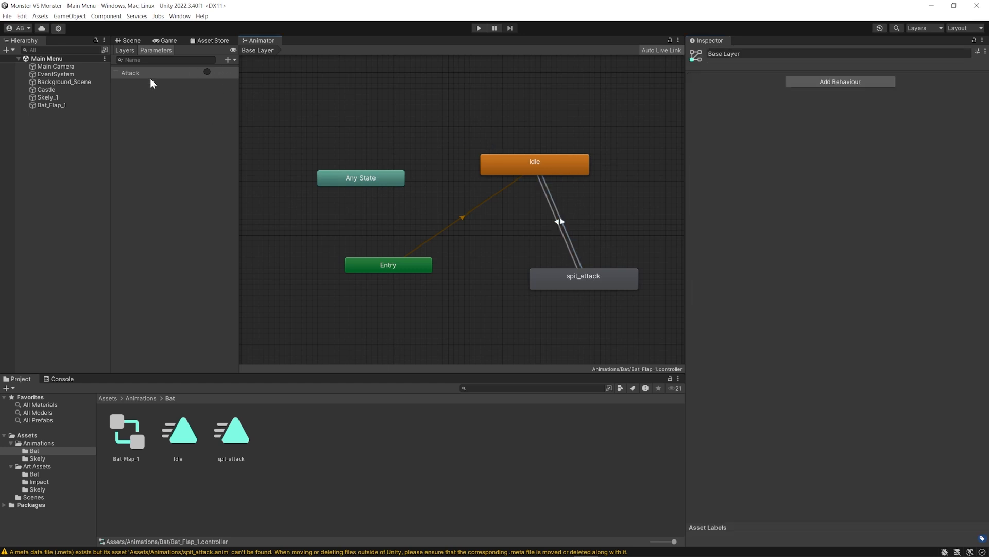
Look over the bat and skull in the Game view and the Bat_Flap_1 controller and clips in the Bat folder
click(167, 43)
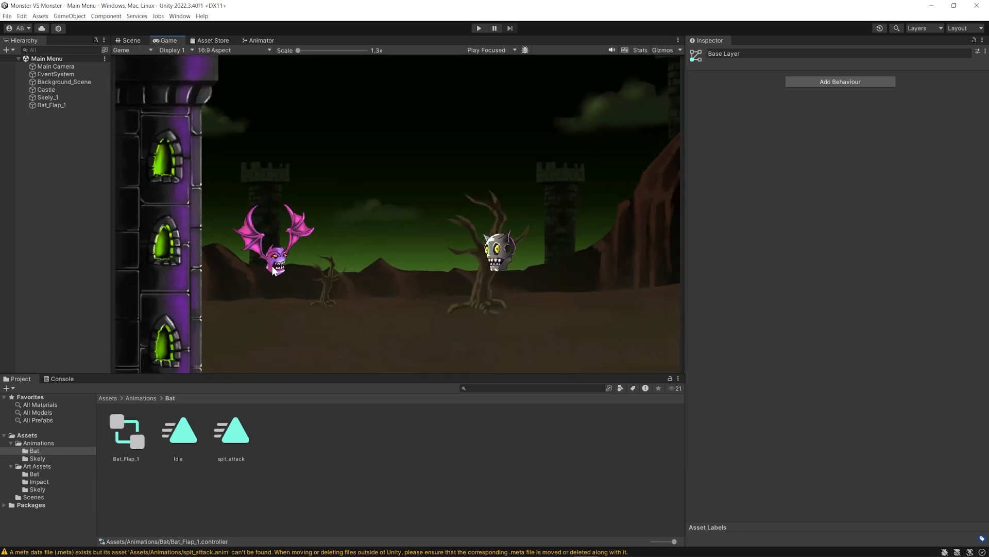
click(129, 448)
click(179, 433)
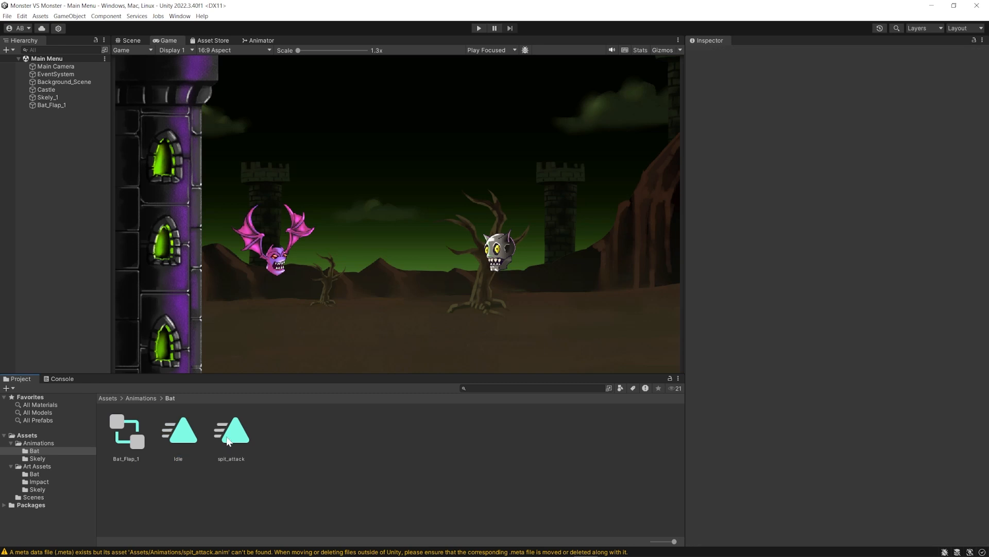
click(139, 439)
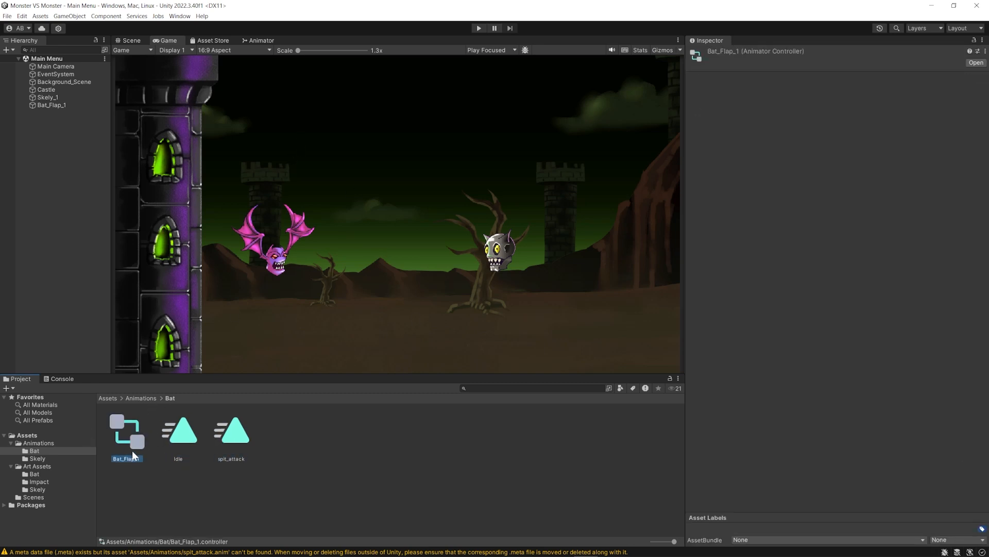
click(213, 122)
Return to the Scene view and examine the whole Main Menu scene with the castle, bat and skull
click(132, 42)
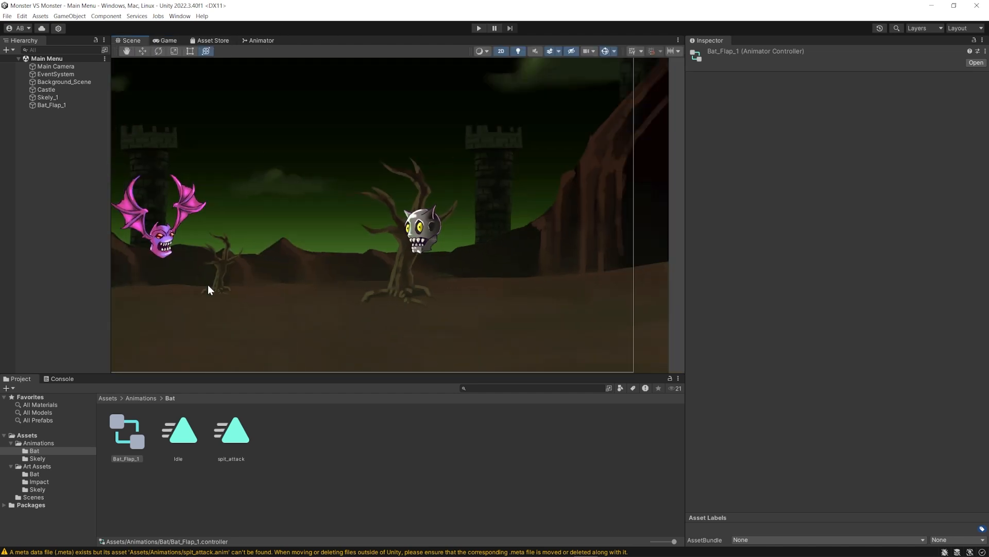
scroll(263, 273, down, 1)
drag(222, 270, 257, 270)
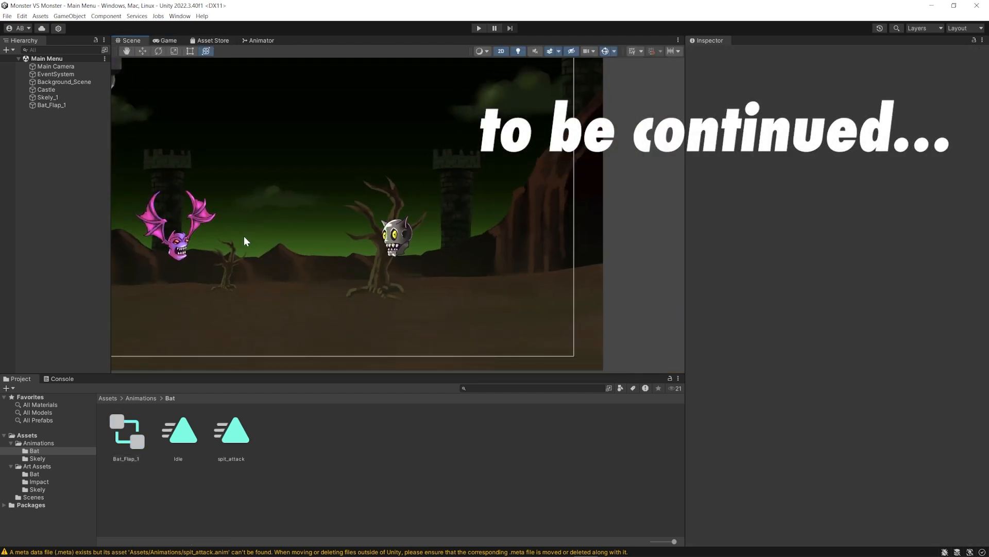
middle_drag(244, 236, 374, 260)
scroll(335, 279, down, 3)
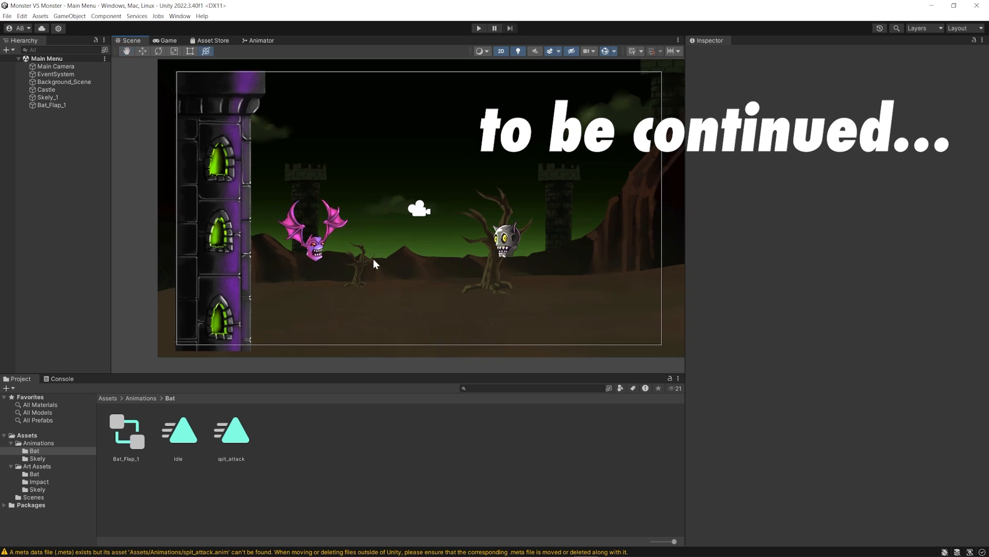
scroll(322, 296, up, 1)
click(317, 256)
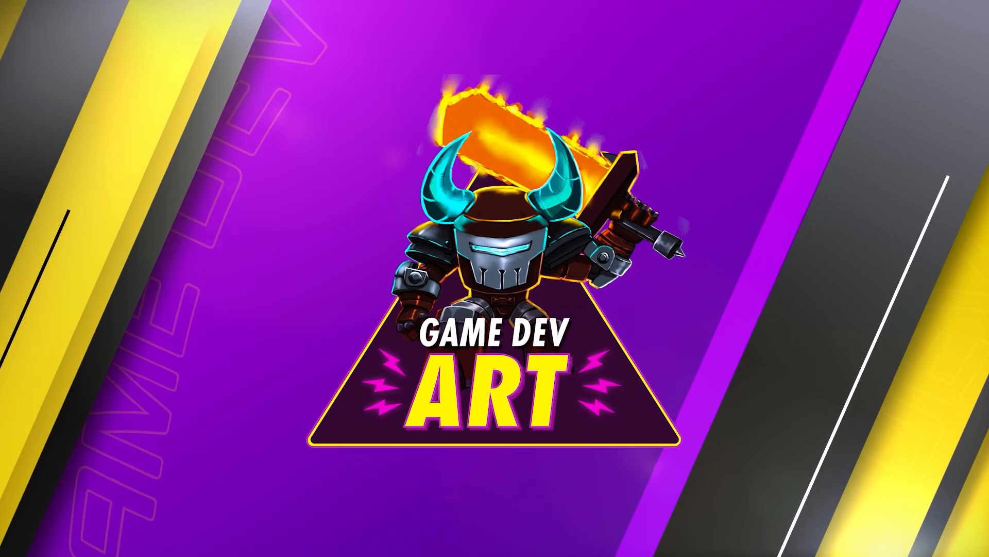